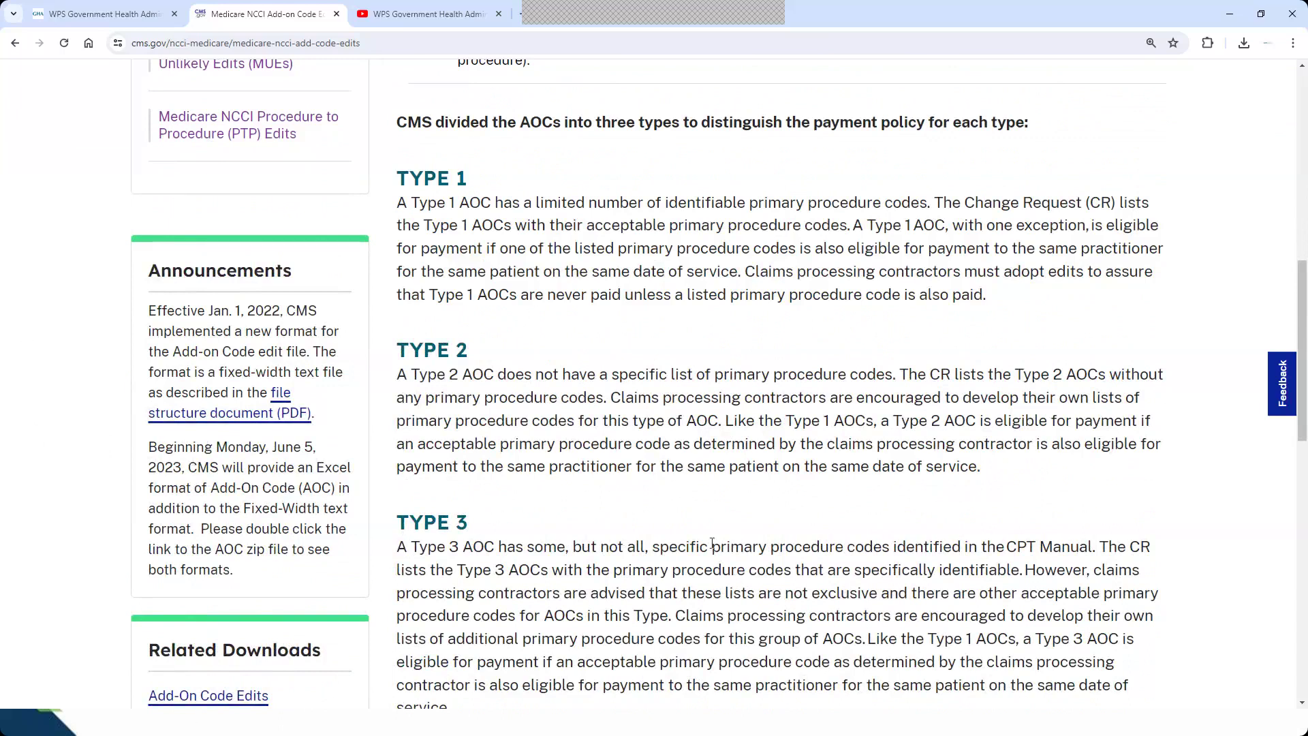
# Review the AOC type descriptions and the Related Downloads on the Medicare NCCI Add-on Code Edits page
pyautogui.scroll(-5, 777, 633)
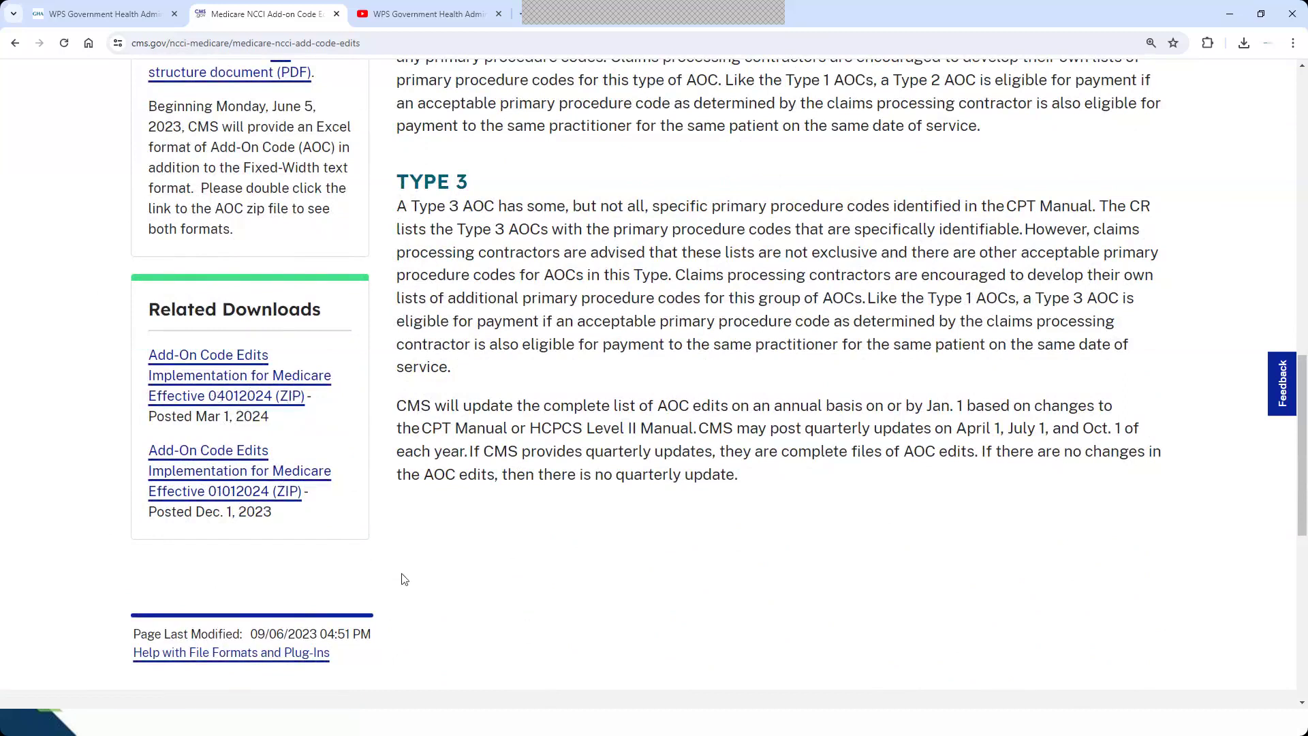
pyautogui.scroll(3, 404, 579)
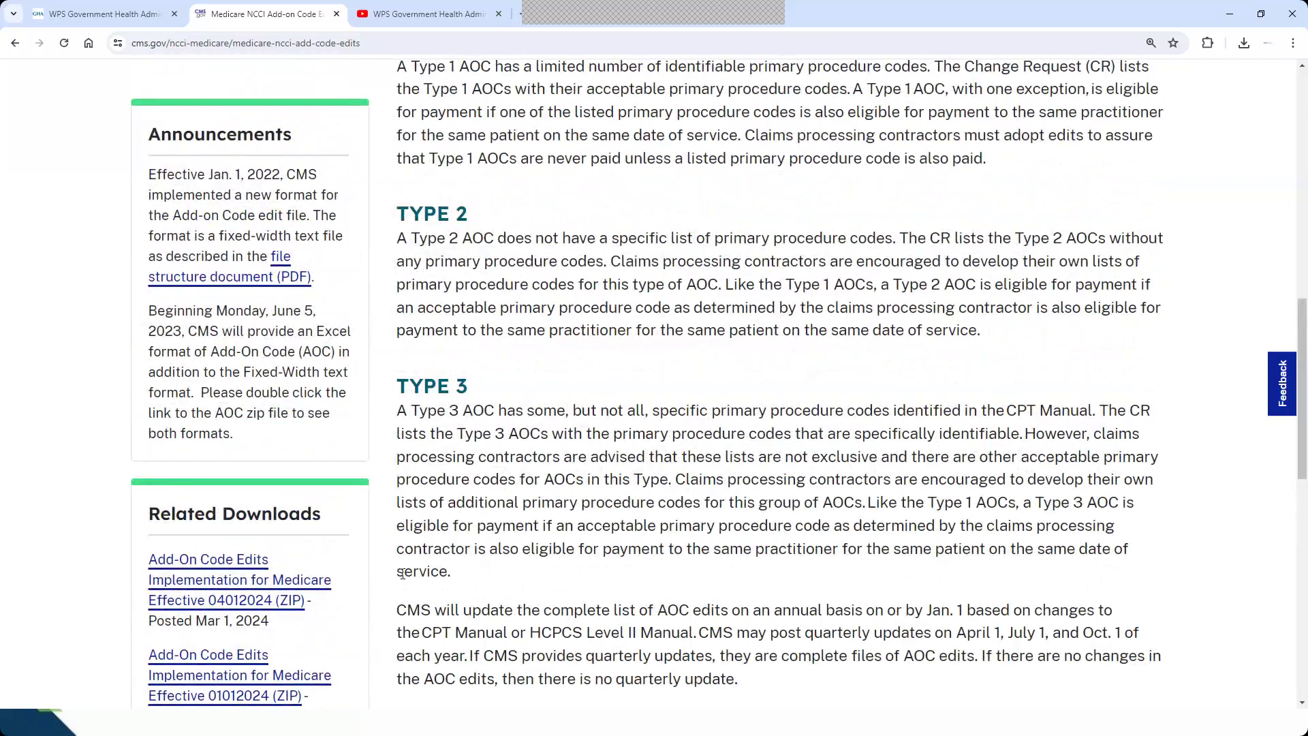
pyautogui.scroll(-3, 403, 574)
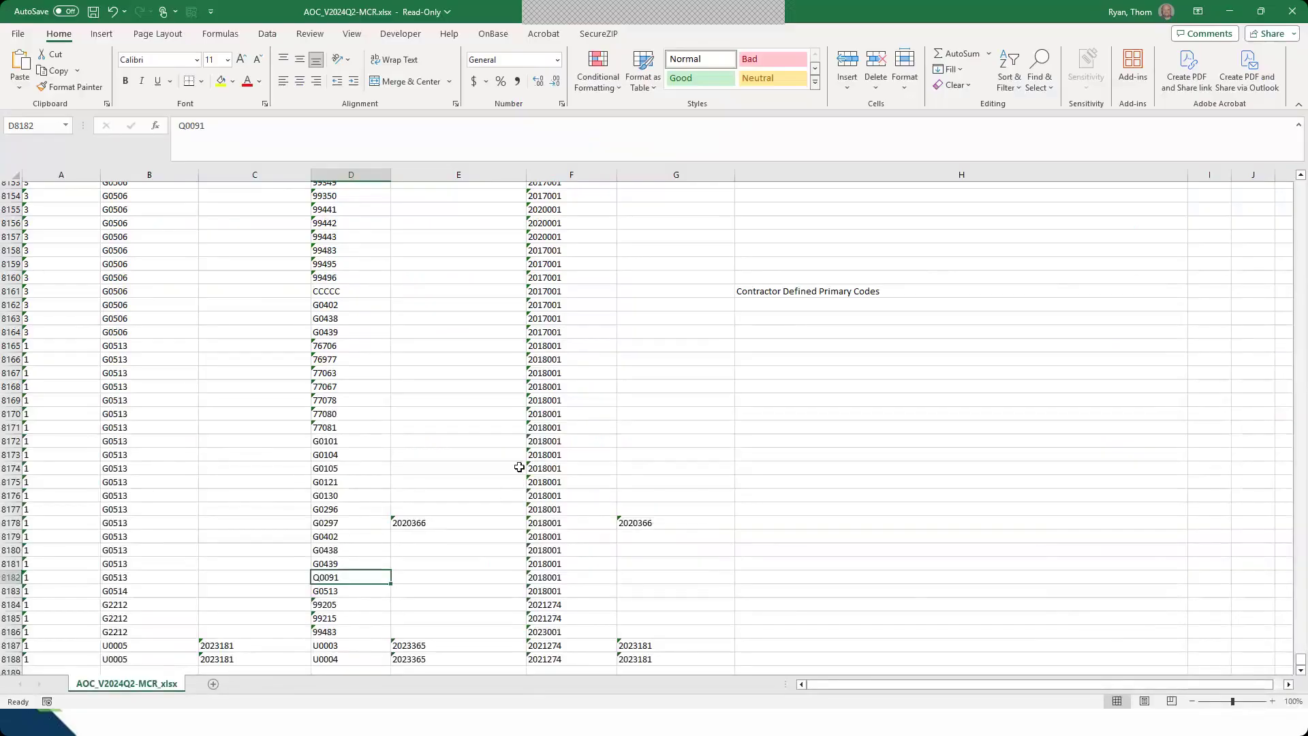
# Return to the start of the AOC_V2024Q2-MCR sheet and inspect the primary code, add-on code and edit type in row 3
pyautogui.scroll(11, 539, 464)
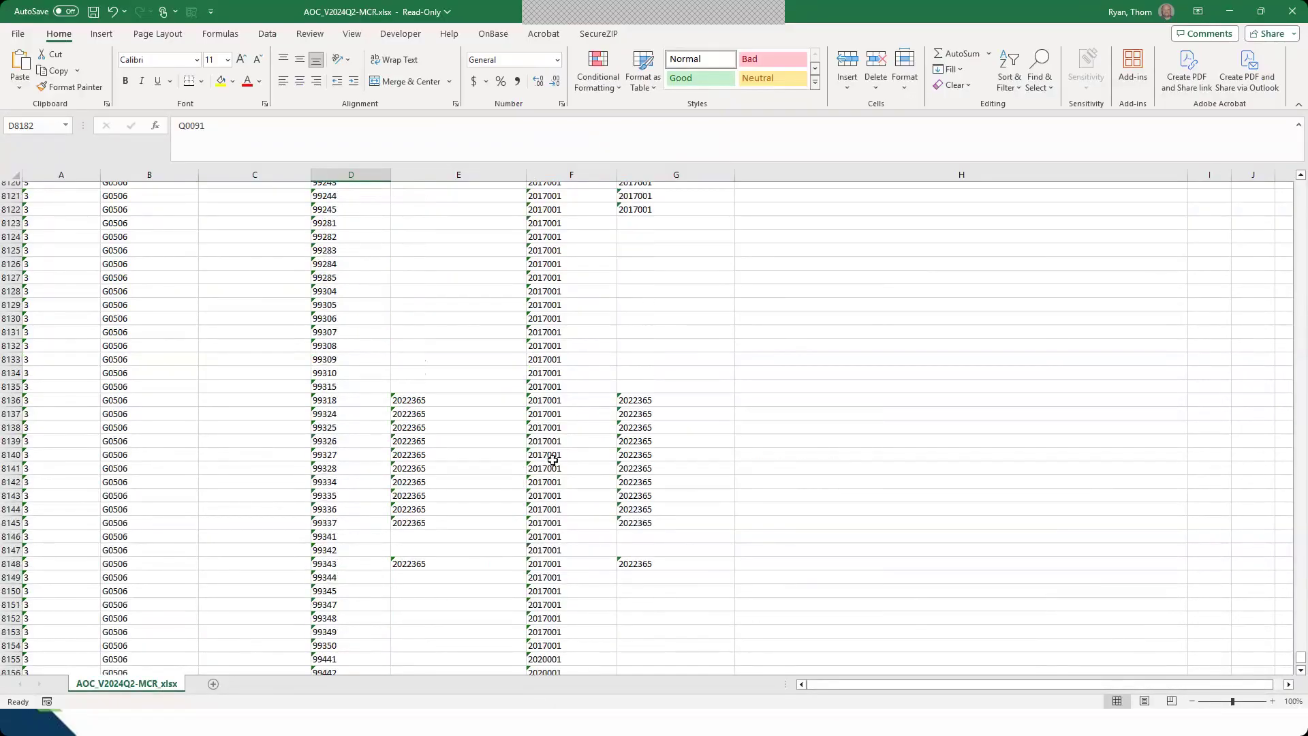
pyautogui.moveTo(1301, 659); pyautogui.dragTo(1301, 186)
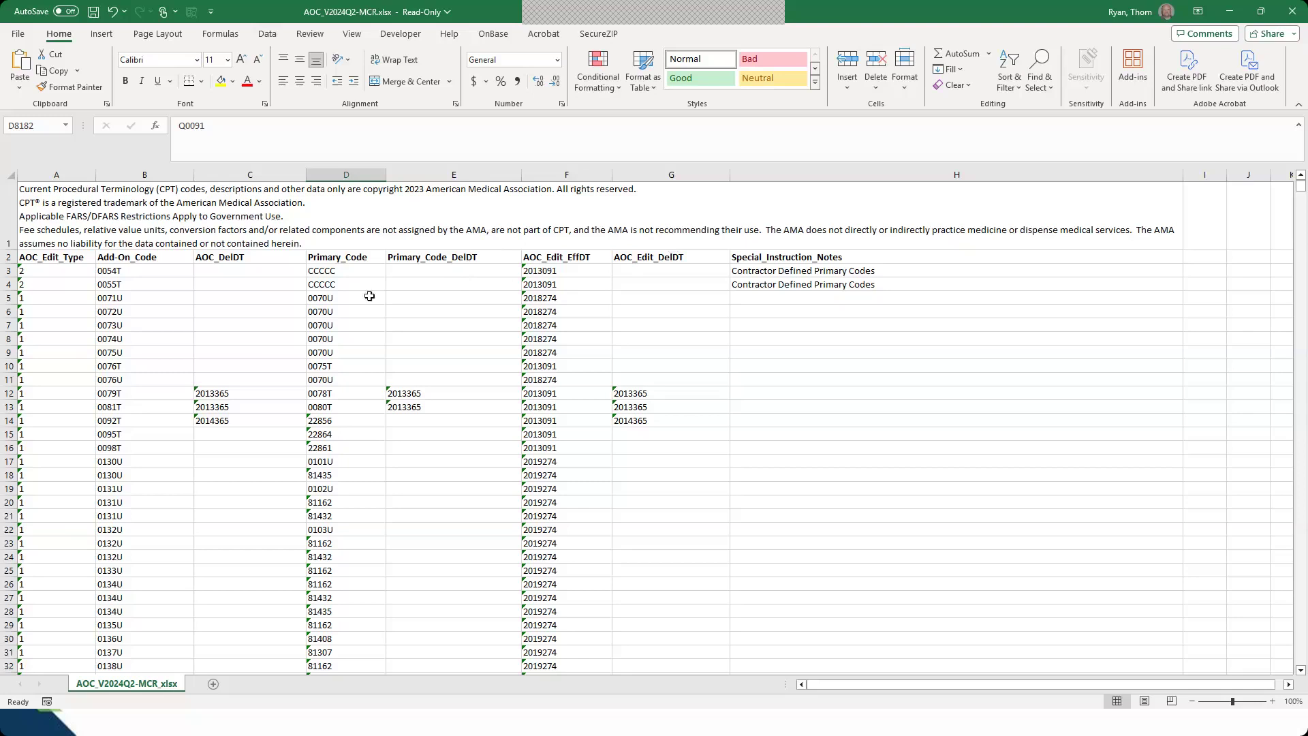
pyautogui.click(108, 273)
pyautogui.click(352, 271)
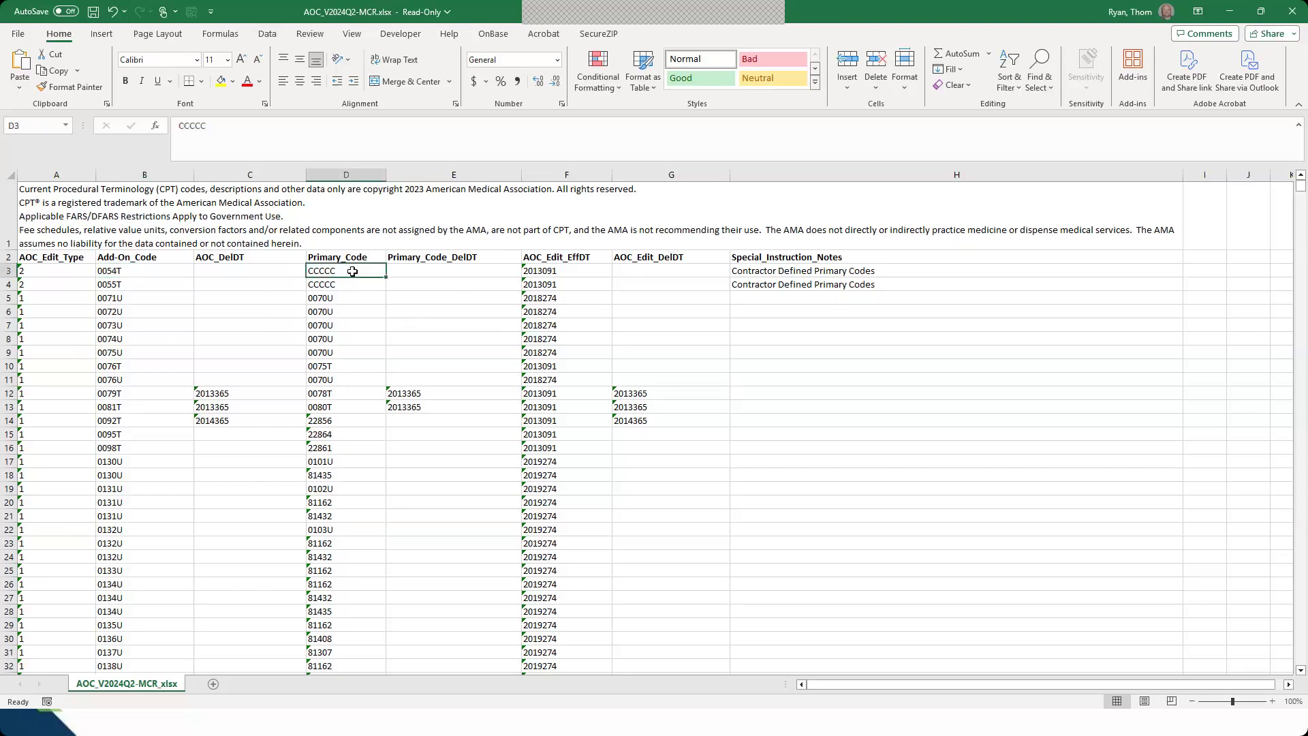
pyautogui.click(127, 272)
pyautogui.click(38, 271)
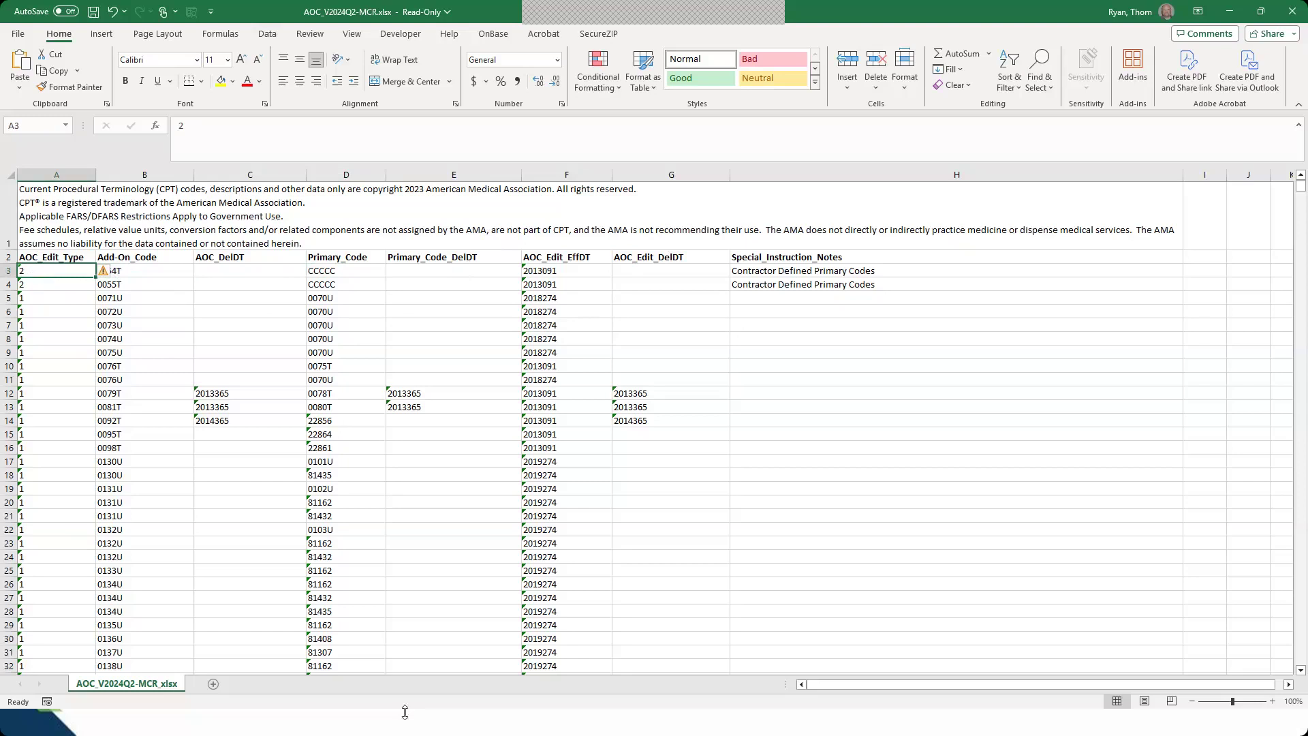
# Check the Type 2 description on the CMS page, and compare it with the workbook's contractor-defined note and CCCCC primary codes in rows 3 and 4
pyautogui.hotkey('alt', 'Tab')
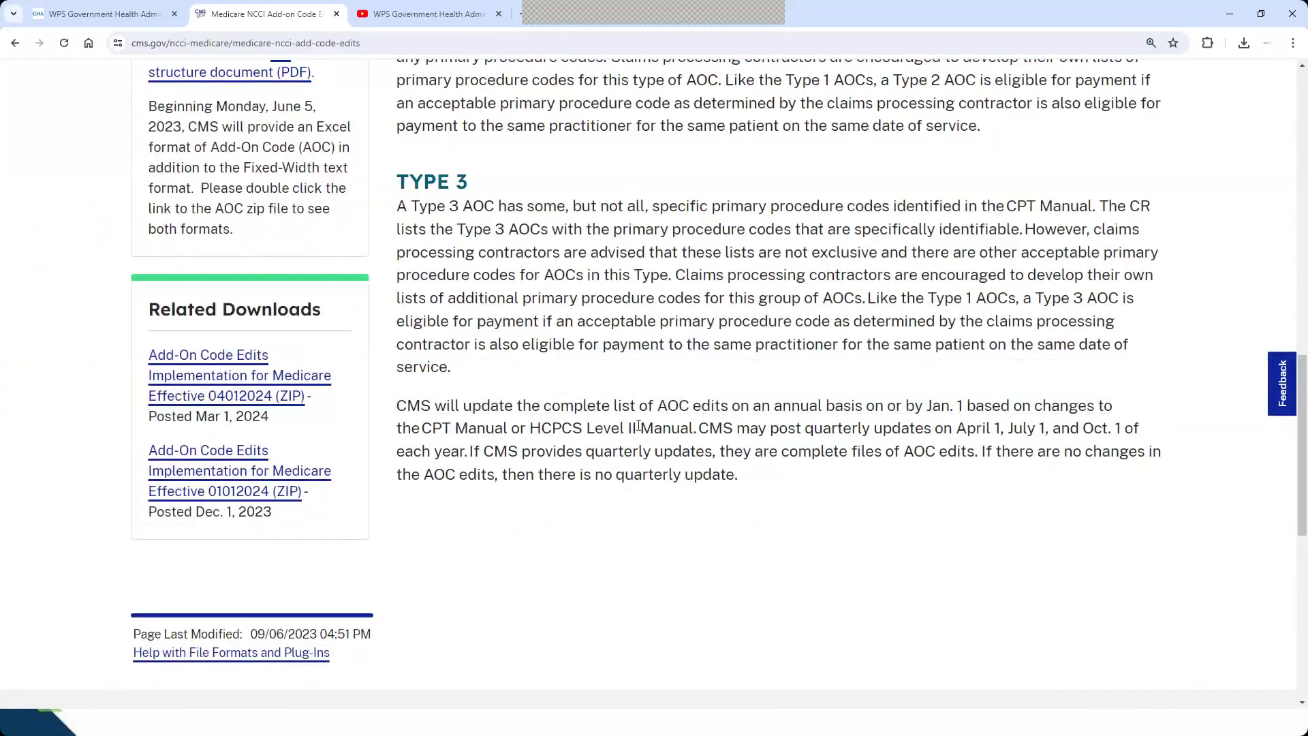
pyautogui.scroll(4, 640, 427)
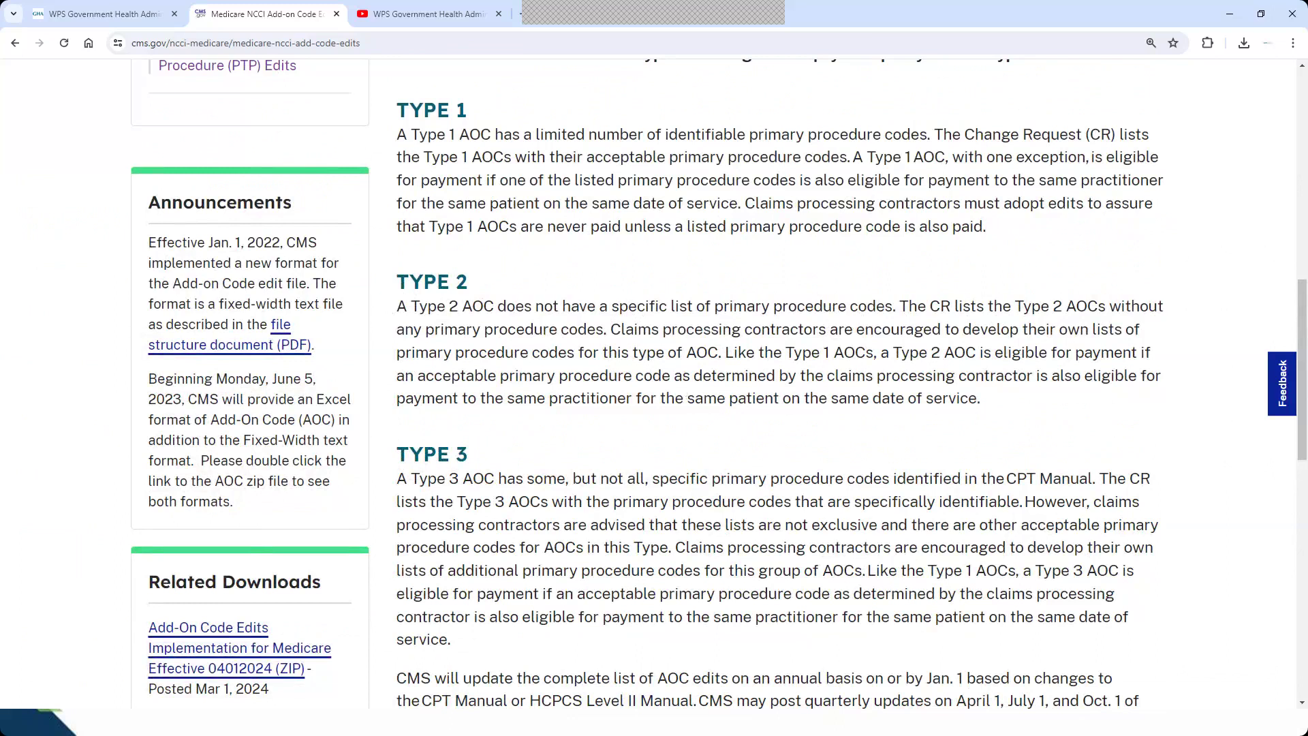
pyautogui.hotkey('alt', 'Tab')
pyautogui.click(769, 285)
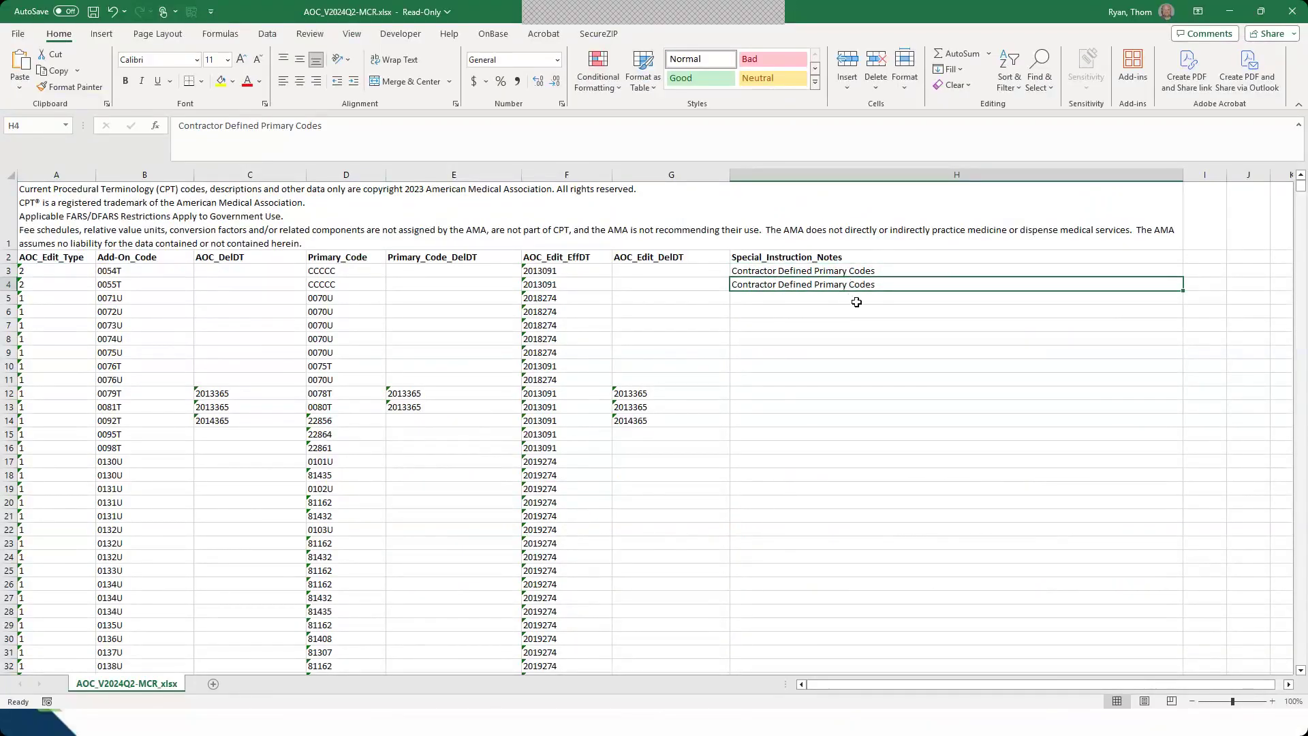
pyautogui.moveTo(317, 271); pyautogui.dragTo(318, 281)
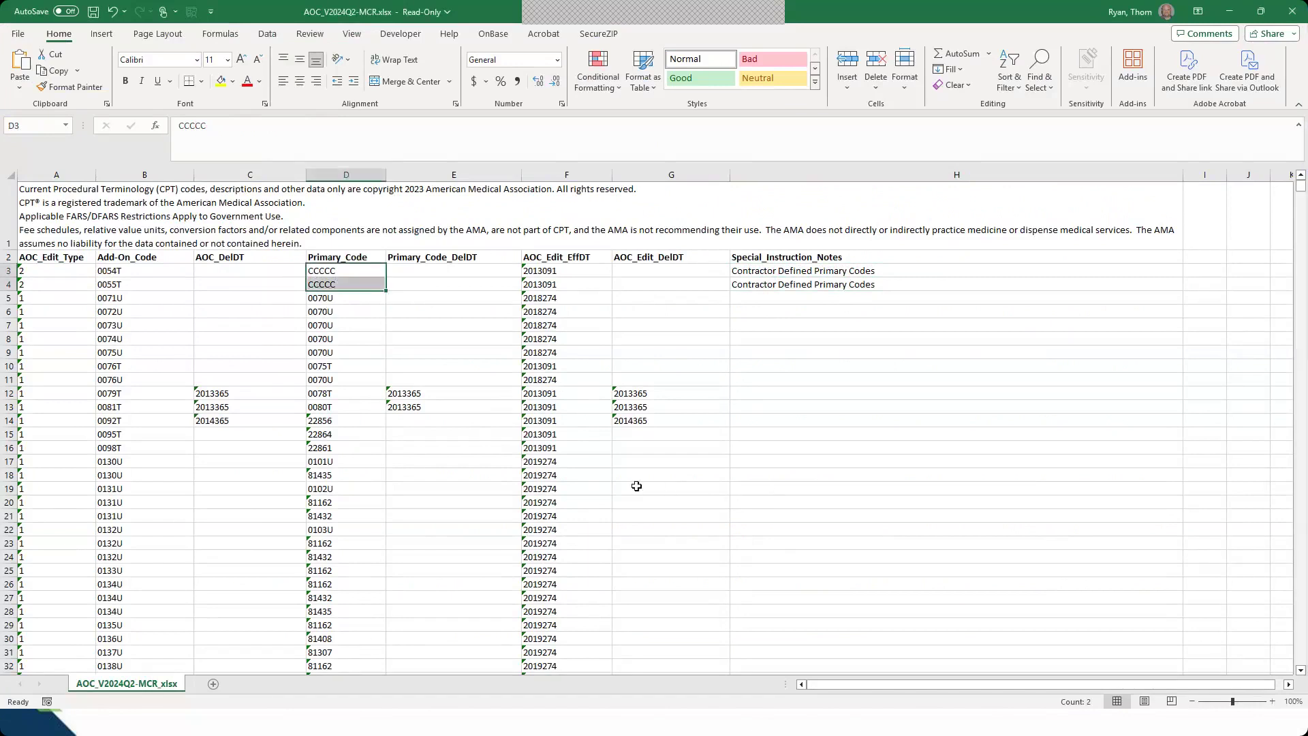
# Search the Add-On_Code column for G2212
pyautogui.hotkey('ctrl', 'f')
pyautogui.press('BackSpace')
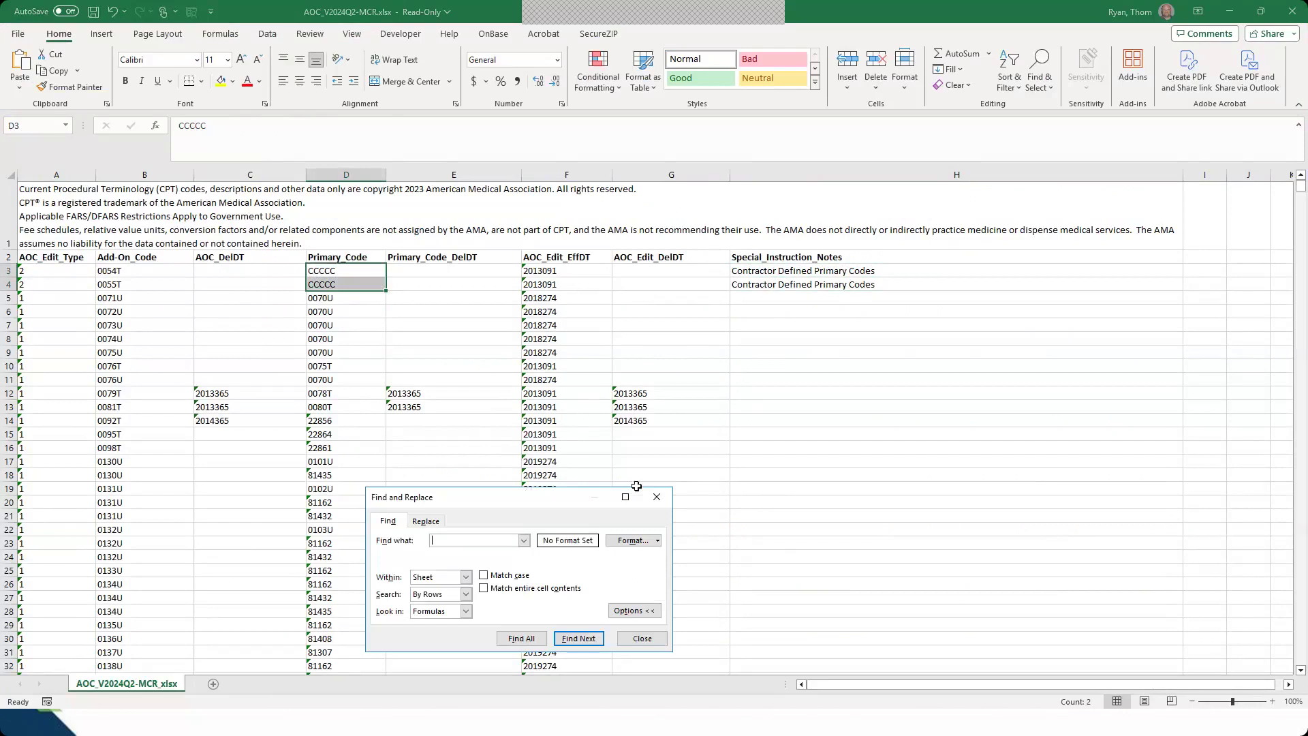
pyautogui.write('G2212')
pyautogui.press('Return')
pyautogui.press('Return')
pyautogui.click(145, 174)
pyautogui.click(579, 638)
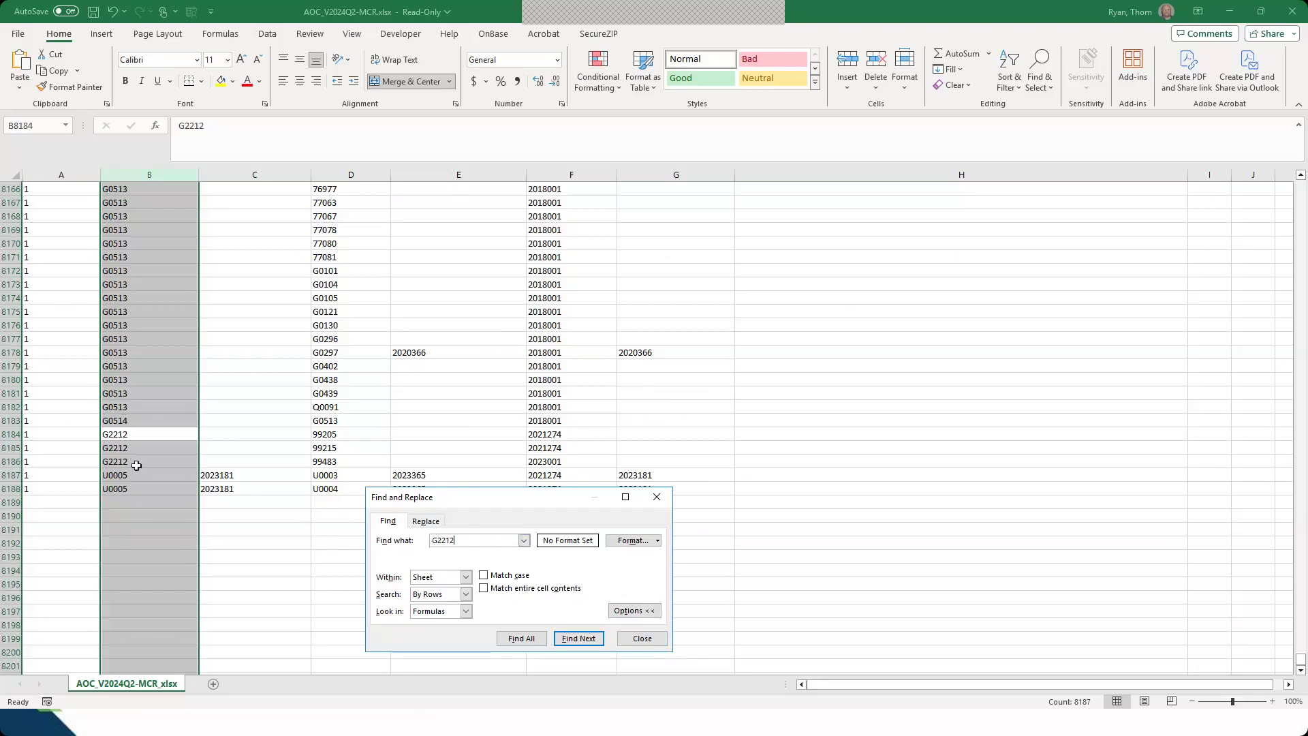
# Highlight the three G2212 rows, and check their cells in the AOC edit deletion date column
pyautogui.click(235, 541)
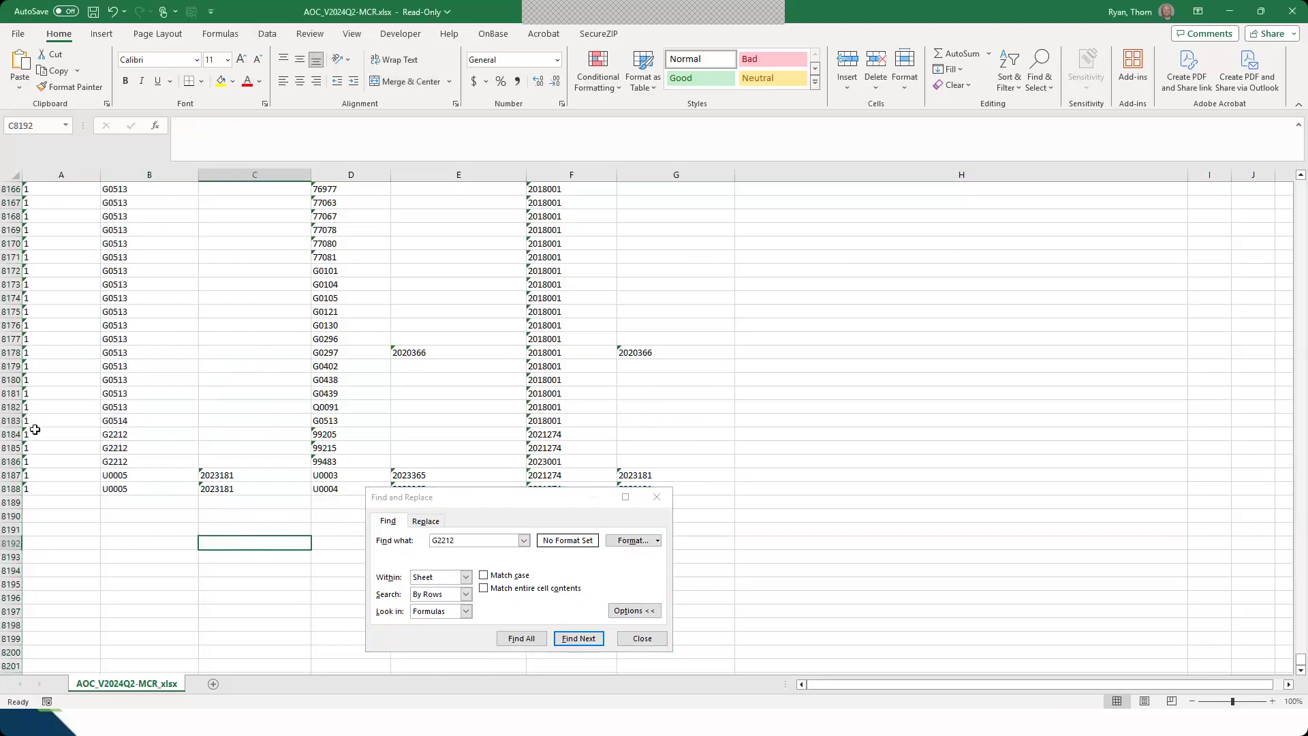
pyautogui.moveTo(6, 434); pyautogui.dragTo(6, 458)
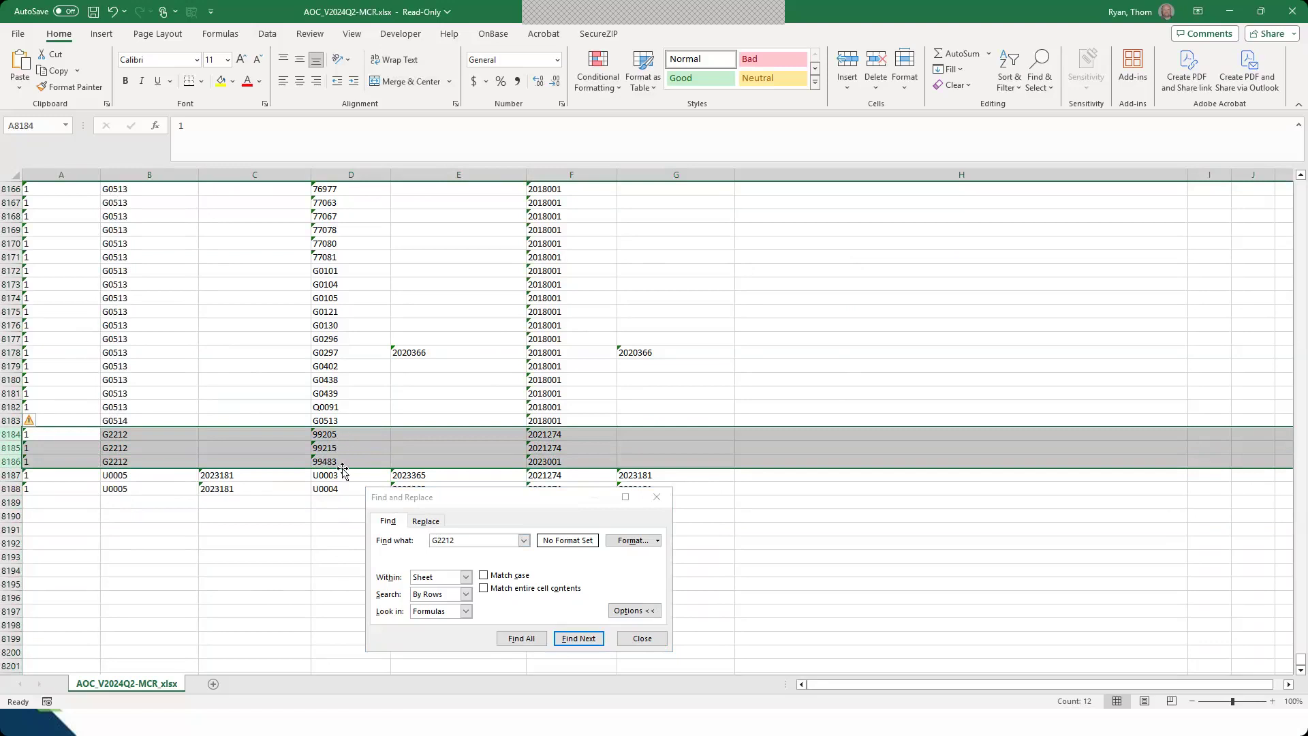
pyautogui.moveTo(538, 498); pyautogui.dragTo(537, 511)
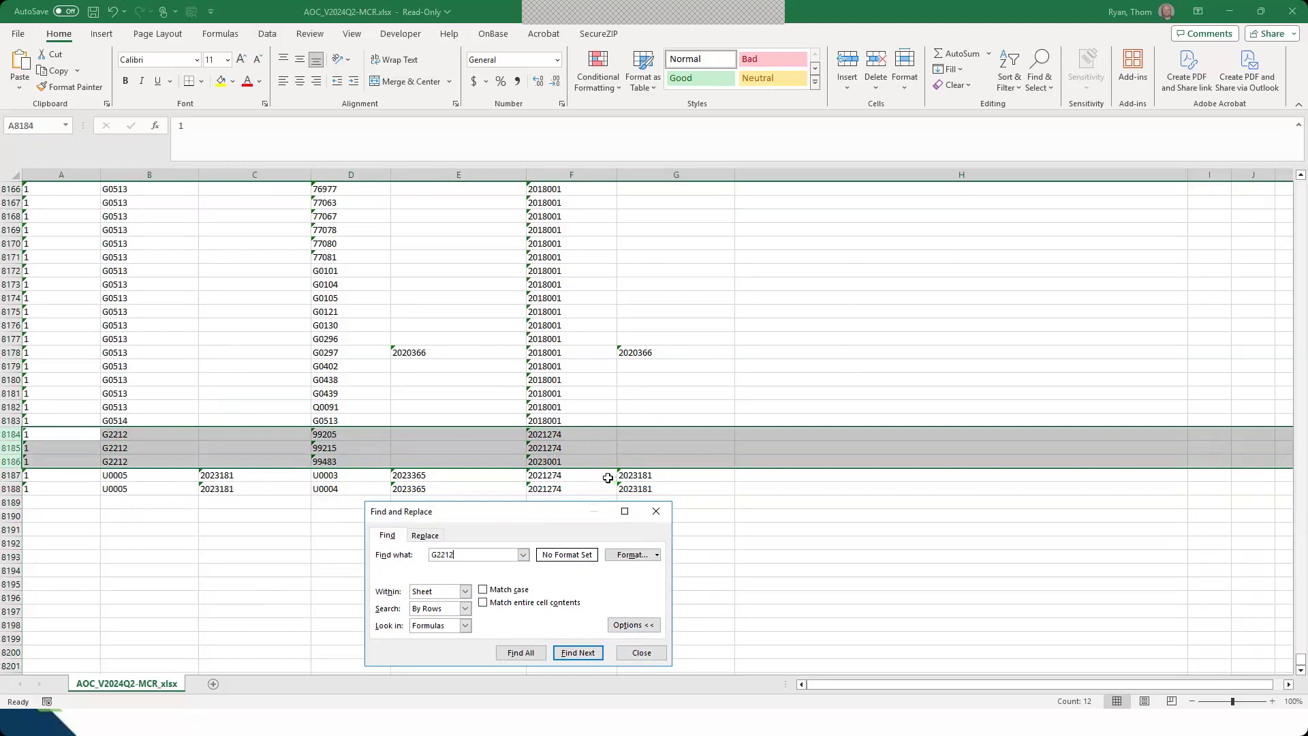
pyautogui.moveTo(638, 437); pyautogui.dragTo(638, 458)
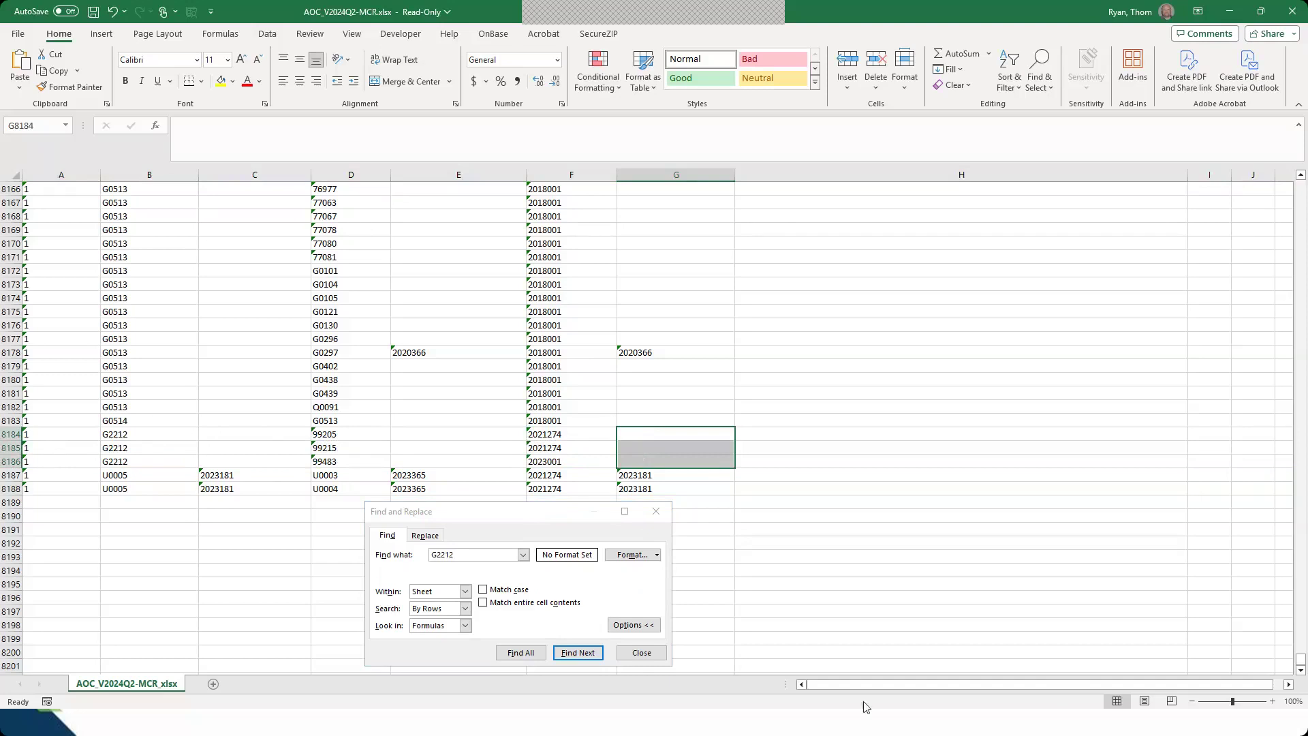
# Switch to the slide show and go to the PTP Edits slide
pyautogui.click(672, 730)
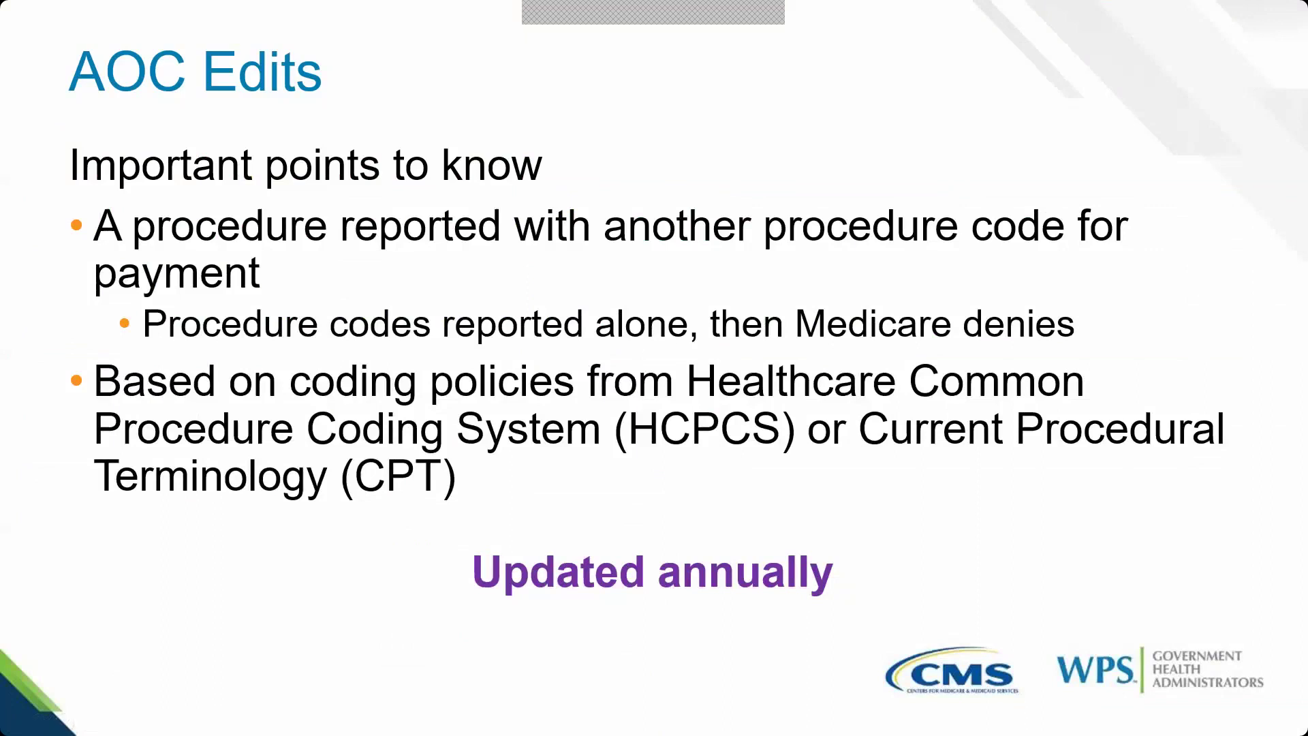
pyautogui.press('Right')
pyautogui.press('Right')
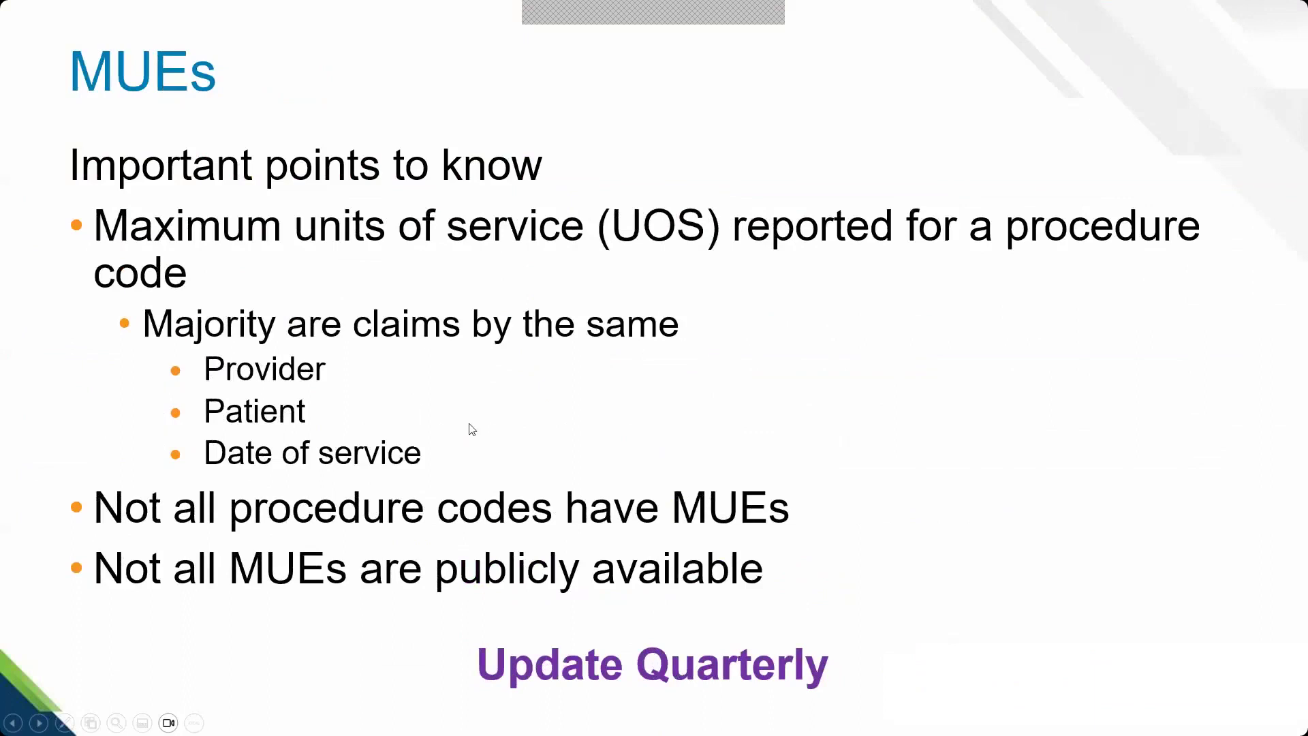
pyautogui.press('Left')
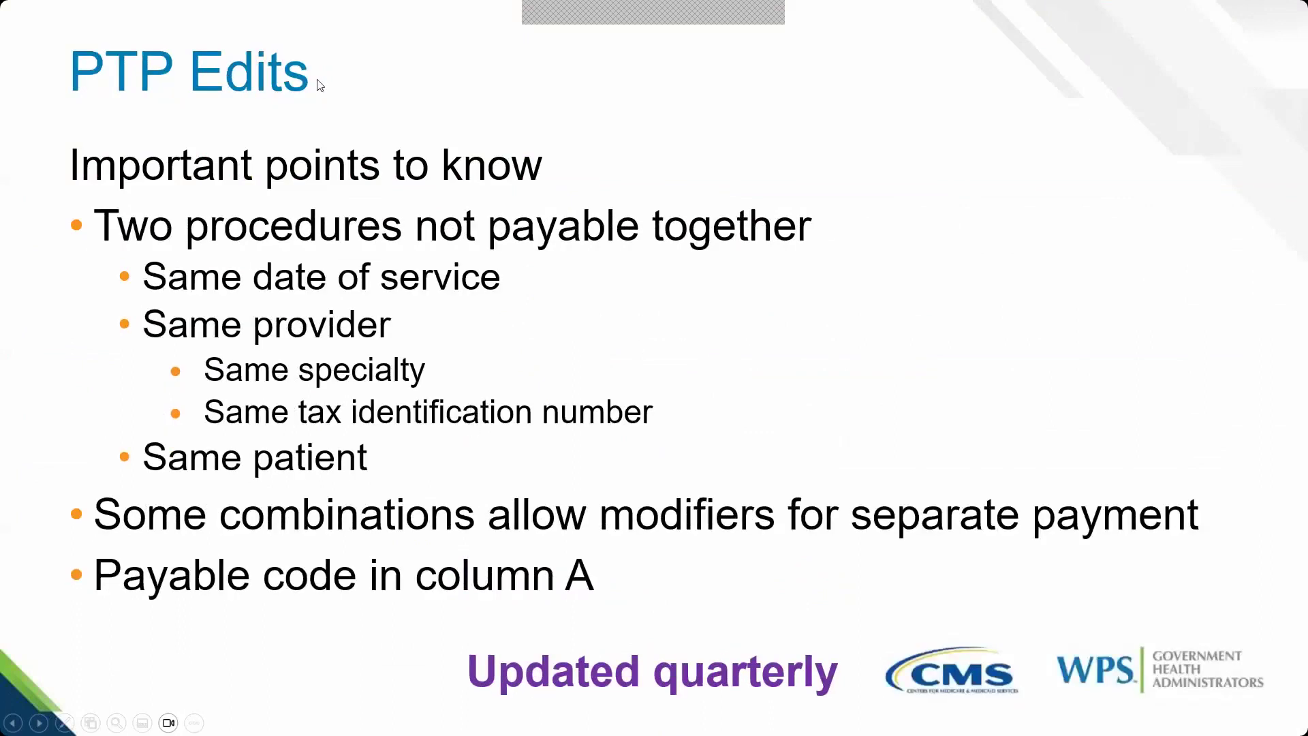
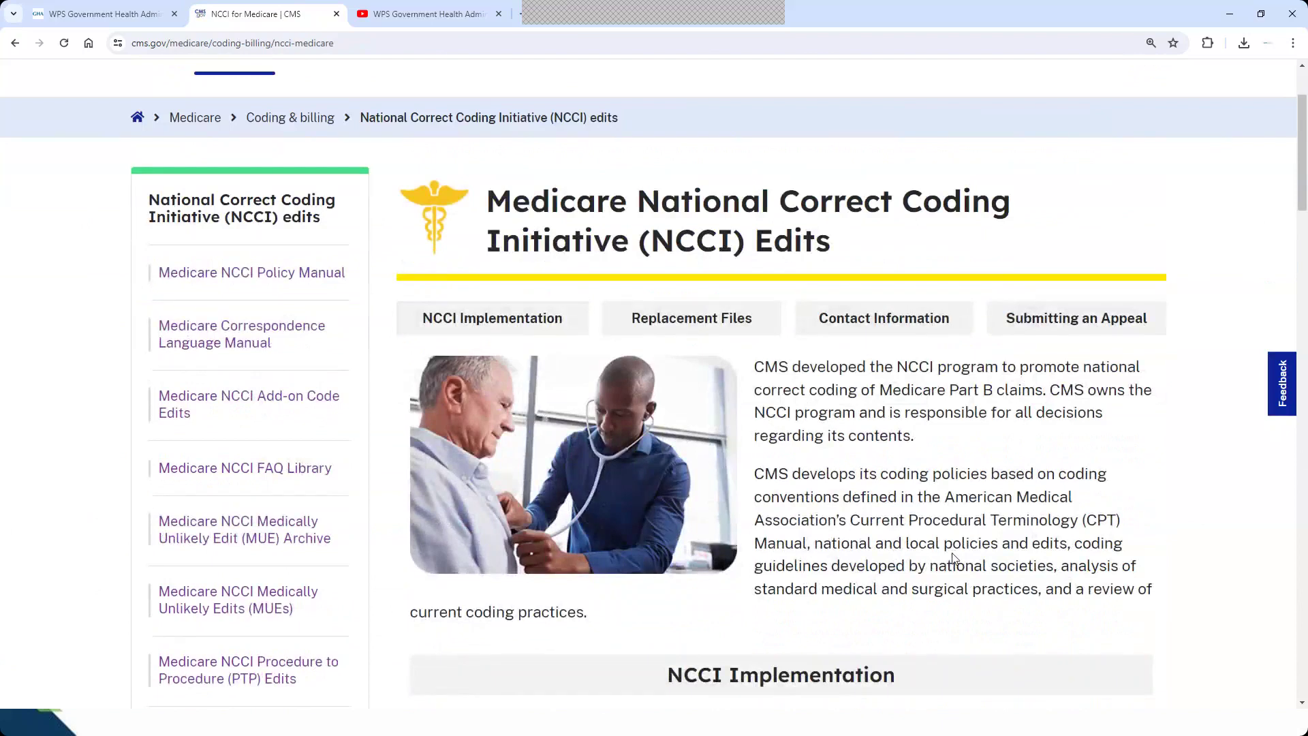
# Review the Contact Information section of the Medicare NCCI Edits page, and return to the page's introduction
pyautogui.click(896, 325)
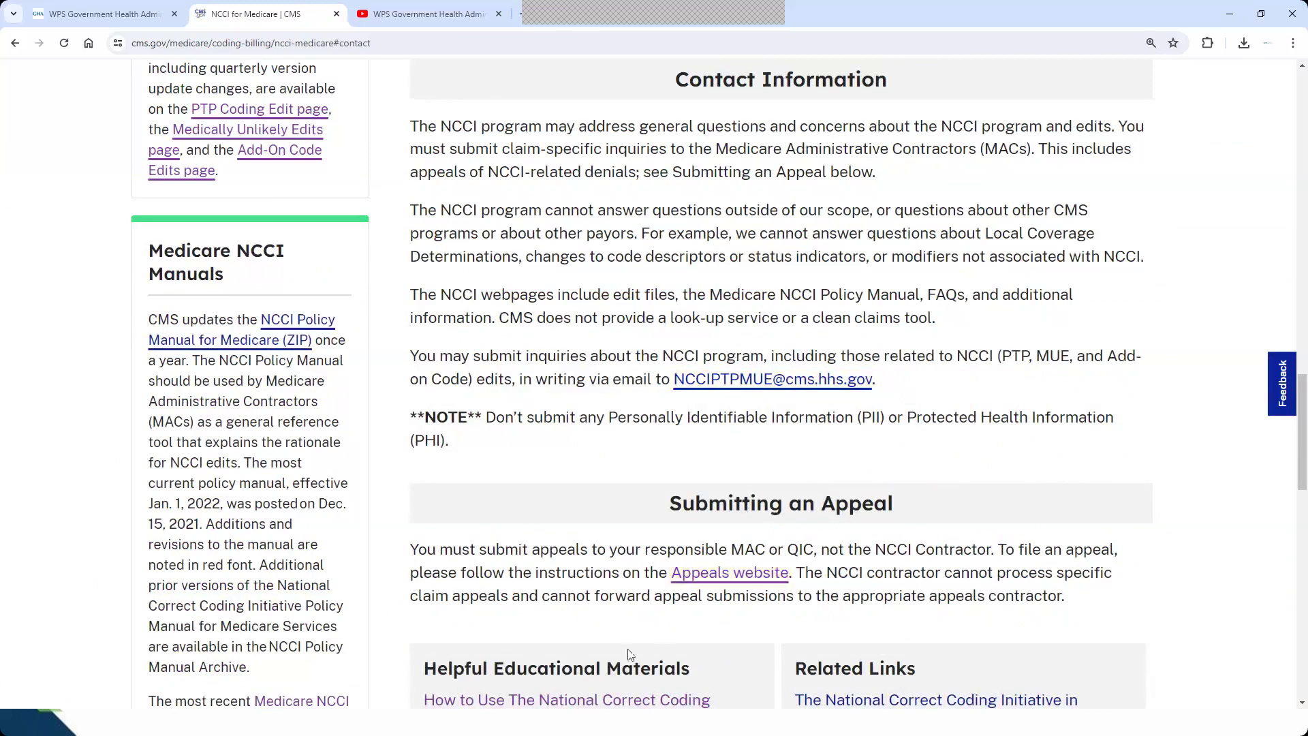
pyautogui.scroll(1, 627, 647)
pyautogui.scroll(10, 627, 645)
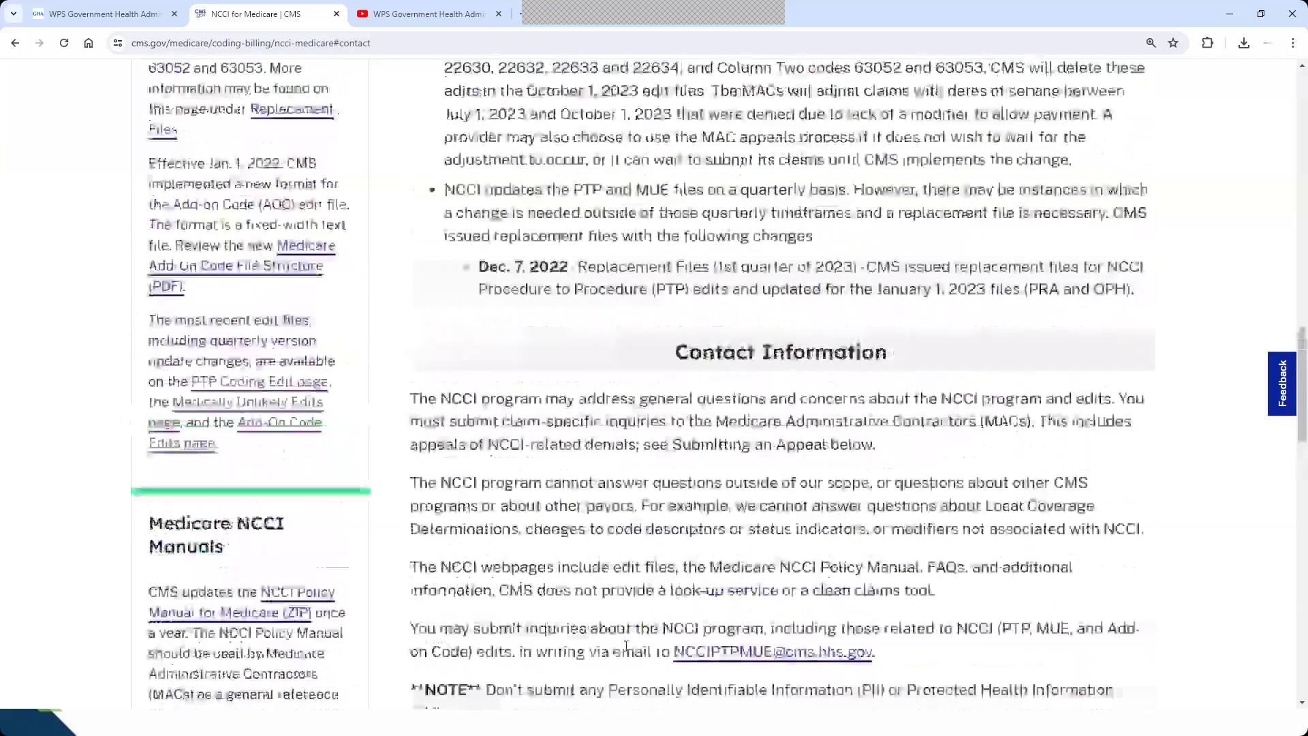
pyautogui.scroll(4, 627, 646)
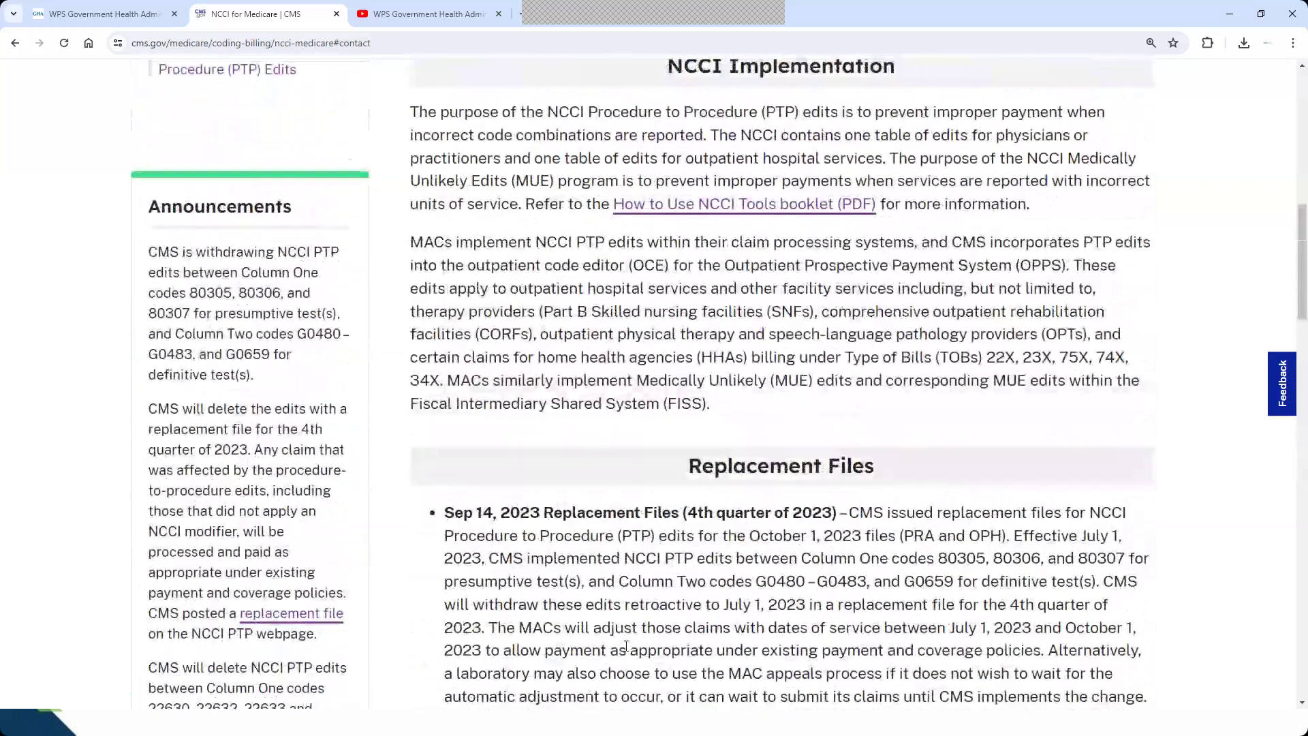
pyautogui.scroll(7, 627, 647)
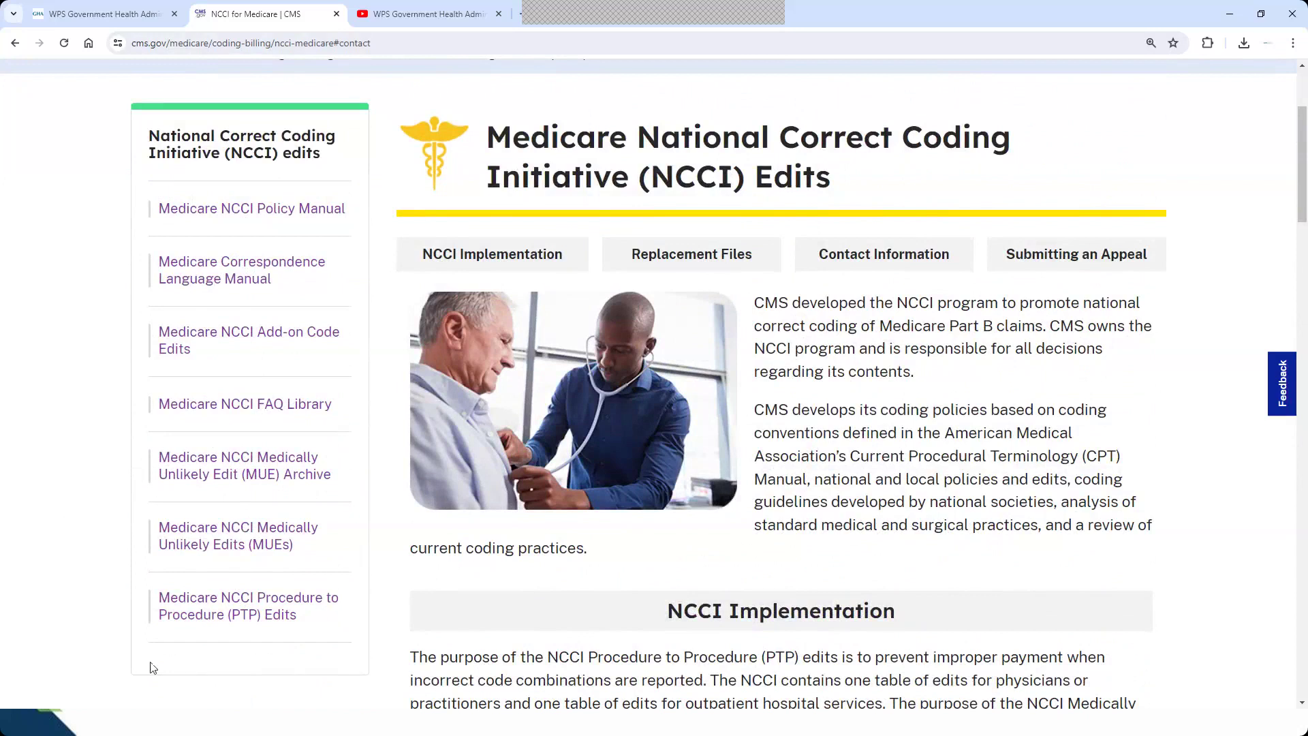
# Open the Medicare NCCI Procedure to Procedure (PTP) Edits page and look through its Related Downloads for the 2024 Quarter 2 edit files
pyautogui.click(226, 598)
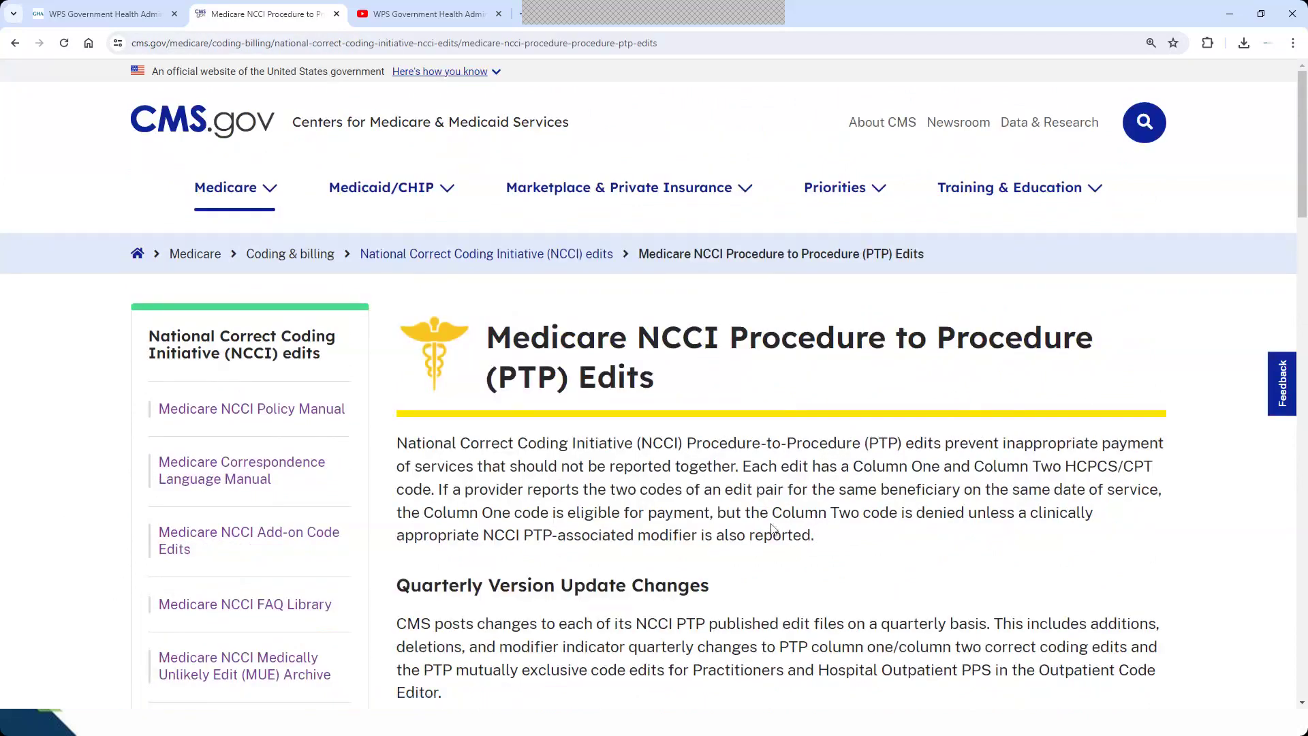
pyautogui.scroll(-3, 774, 530)
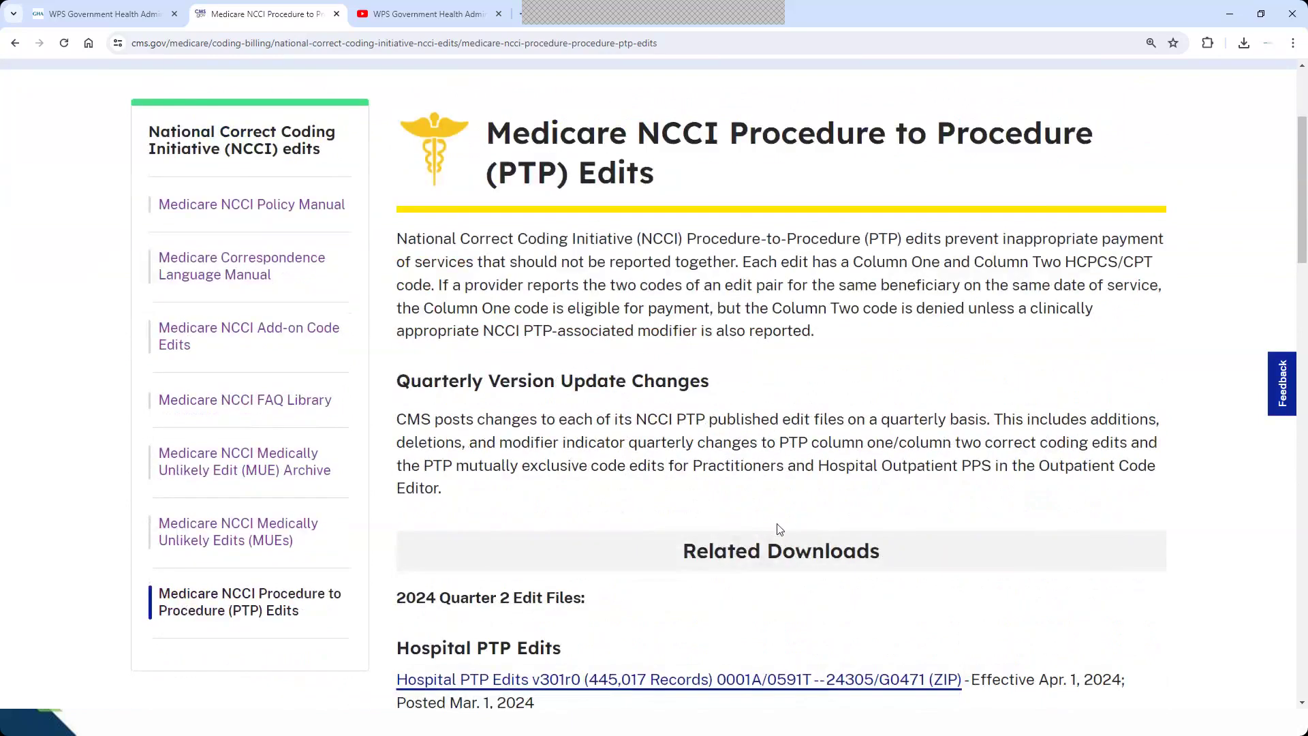
pyautogui.scroll(-2, 780, 530)
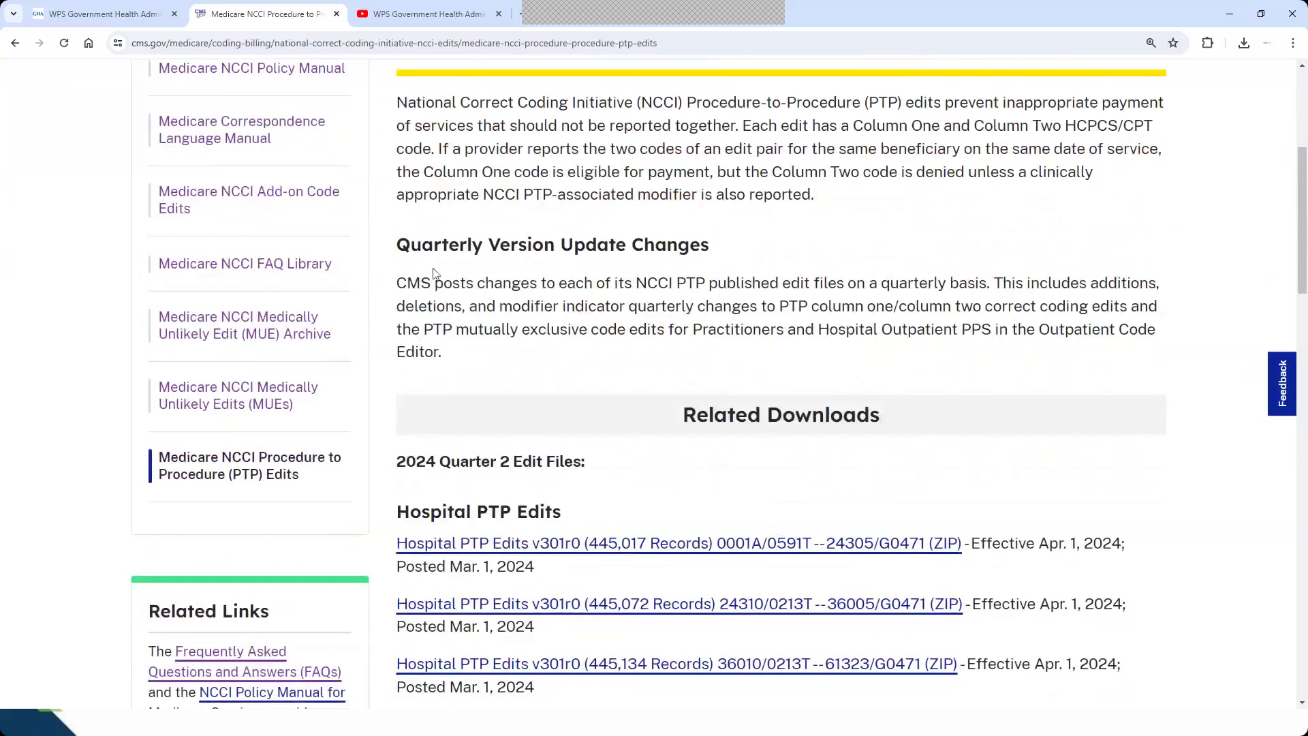
pyautogui.scroll(-5, 642, 270)
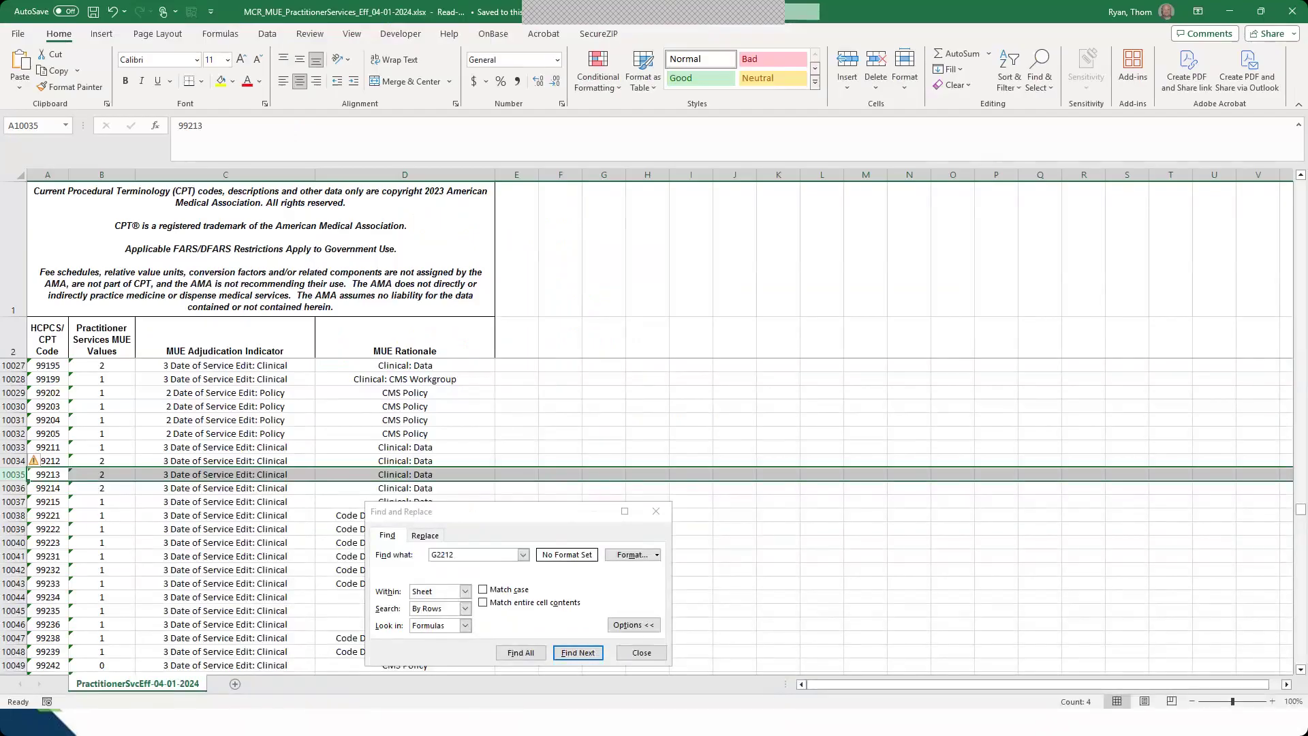
# Bring up the ccipra-v301r0-f4 workbook without the search dialog, and highlight the Column 1 and Column 2 codes from row 7 down
pyautogui.click(1235, 12)
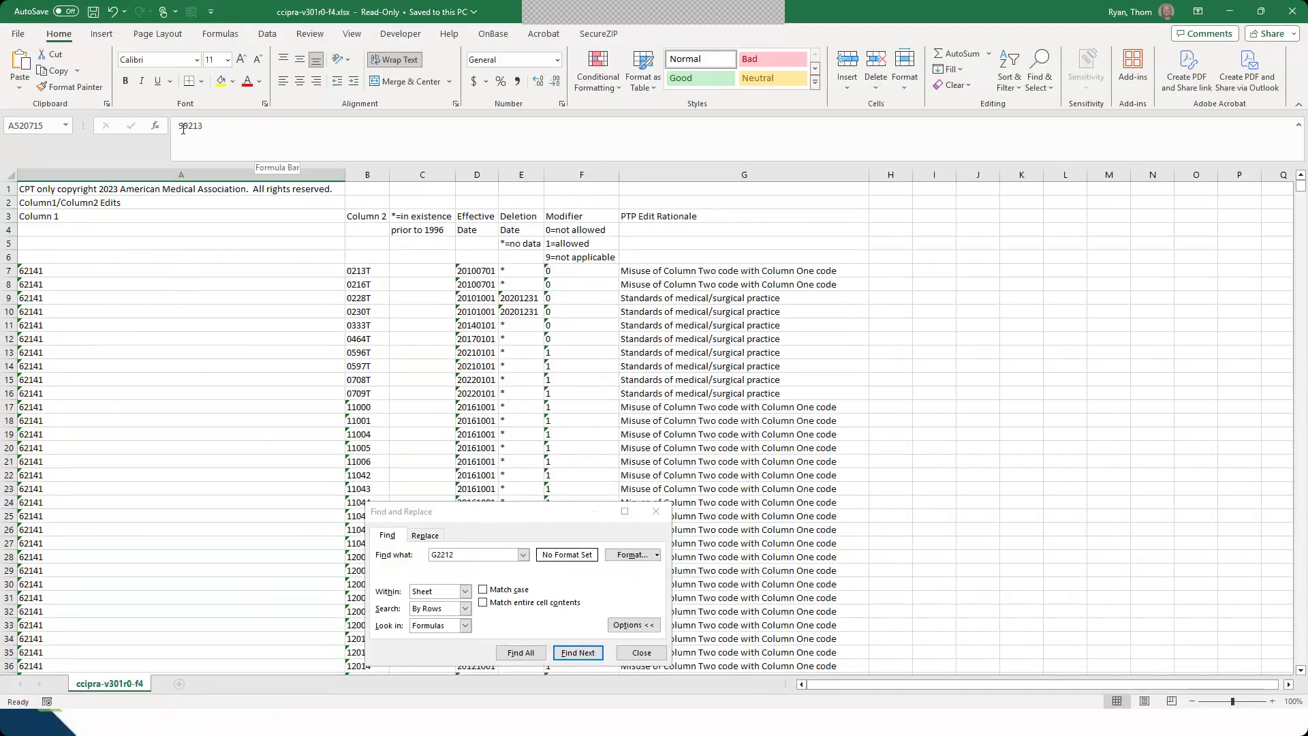
pyautogui.click(641, 653)
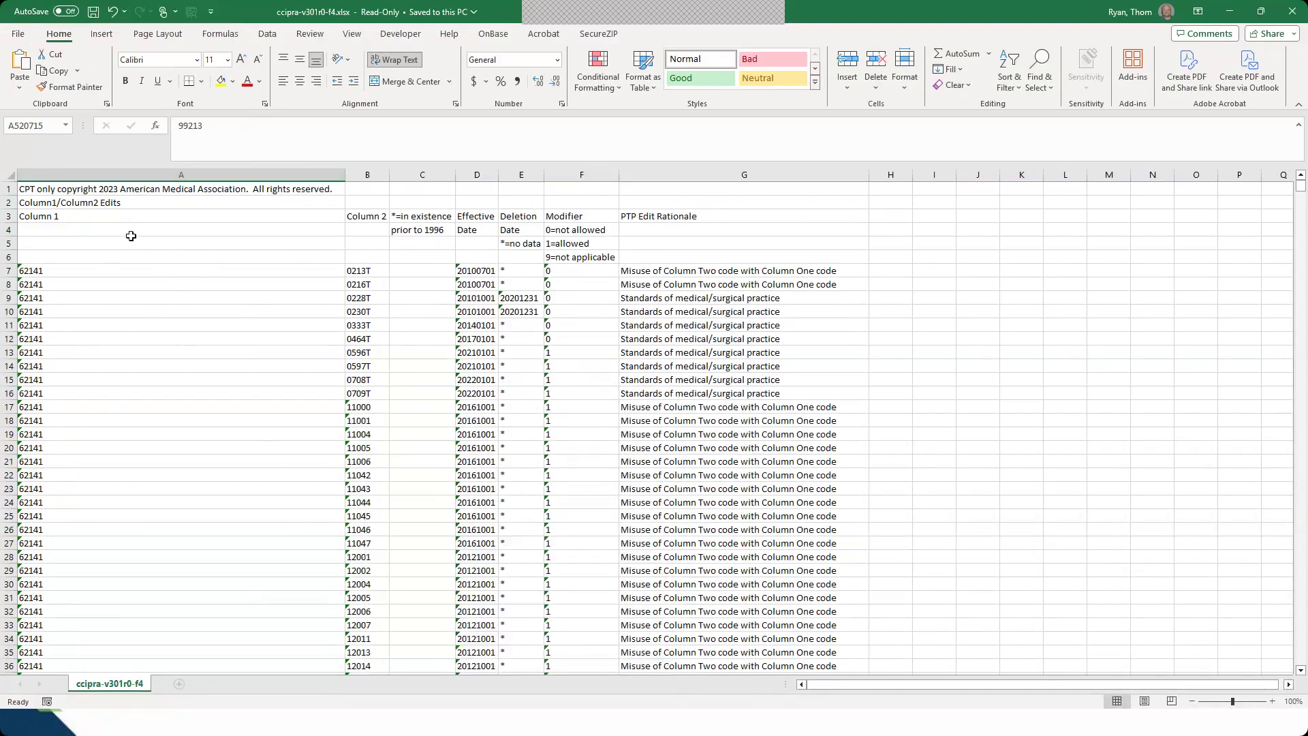
pyautogui.click(225, 184)
pyautogui.click(74, 270)
pyautogui.moveTo(73, 271); pyautogui.dragTo(60, 598)
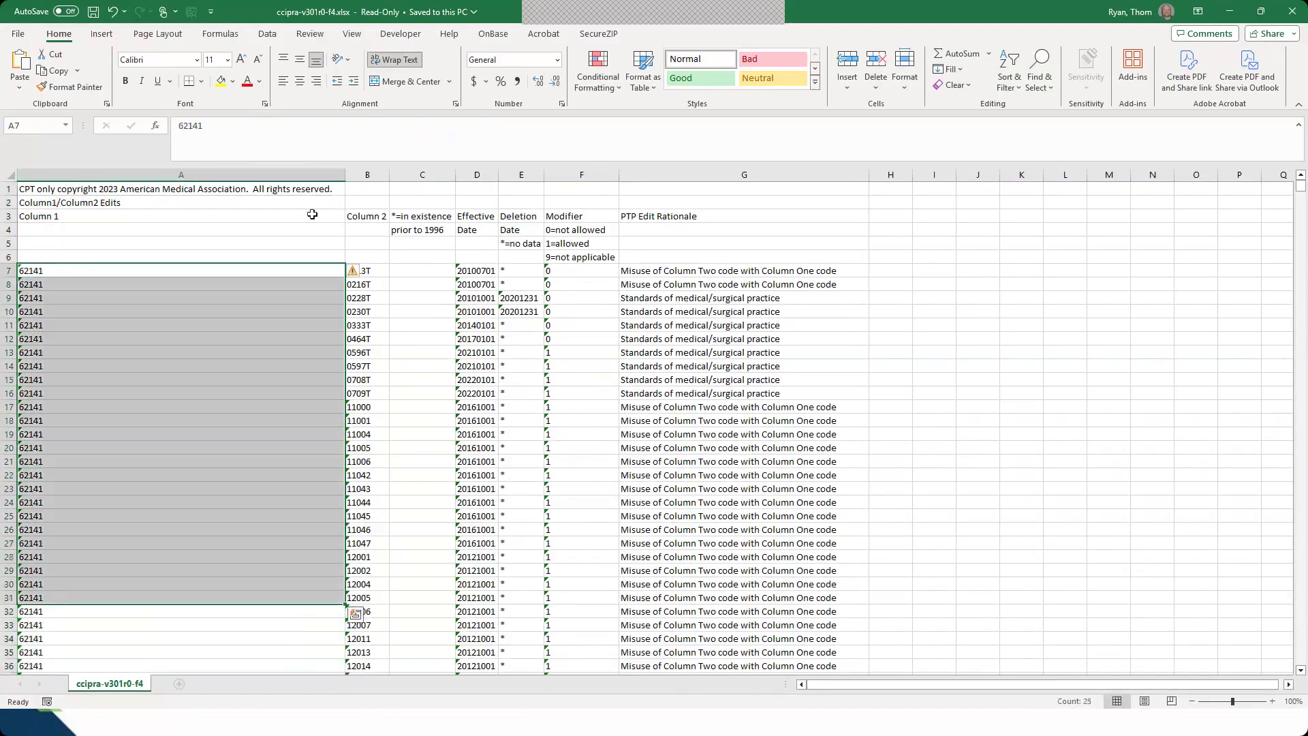
pyautogui.click(368, 175)
pyautogui.moveTo(357, 270); pyautogui.dragTo(357, 479)
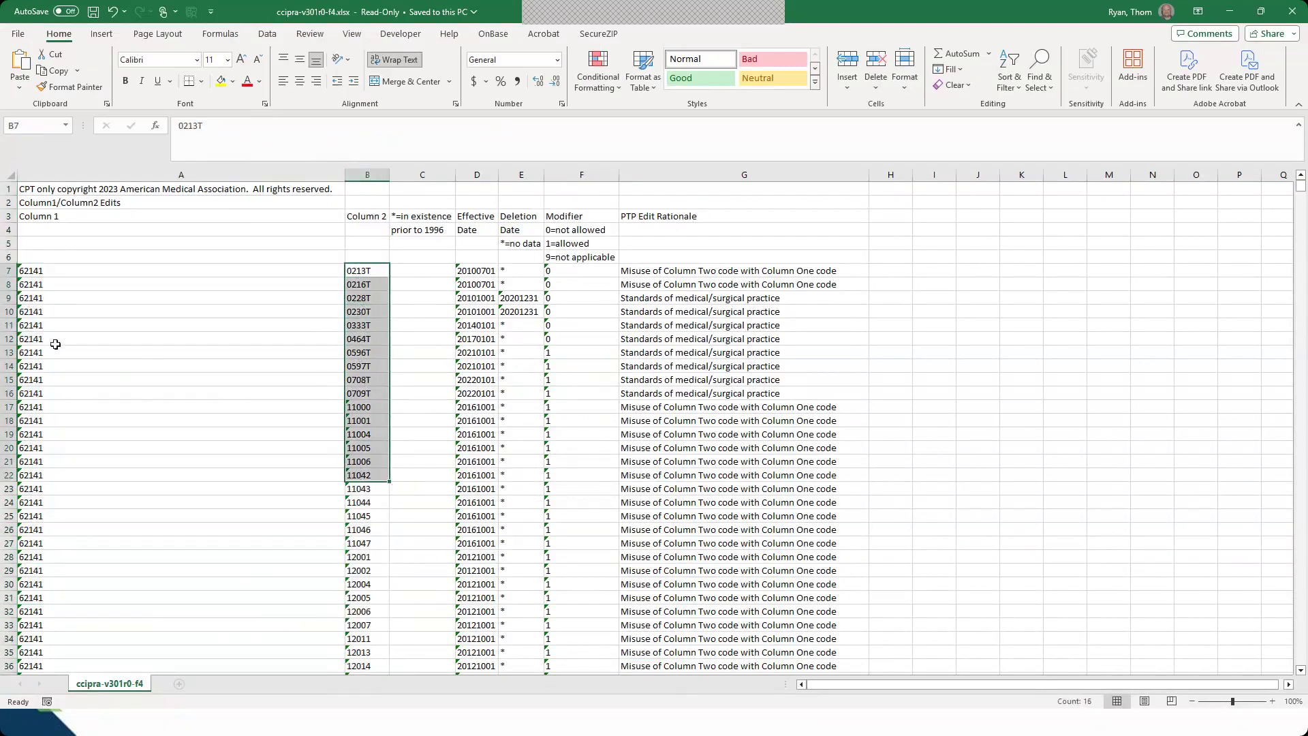
# Highlight the "in existence prior to 1996" column and the Deletion Date column to examine their entries
pyautogui.click(443, 173)
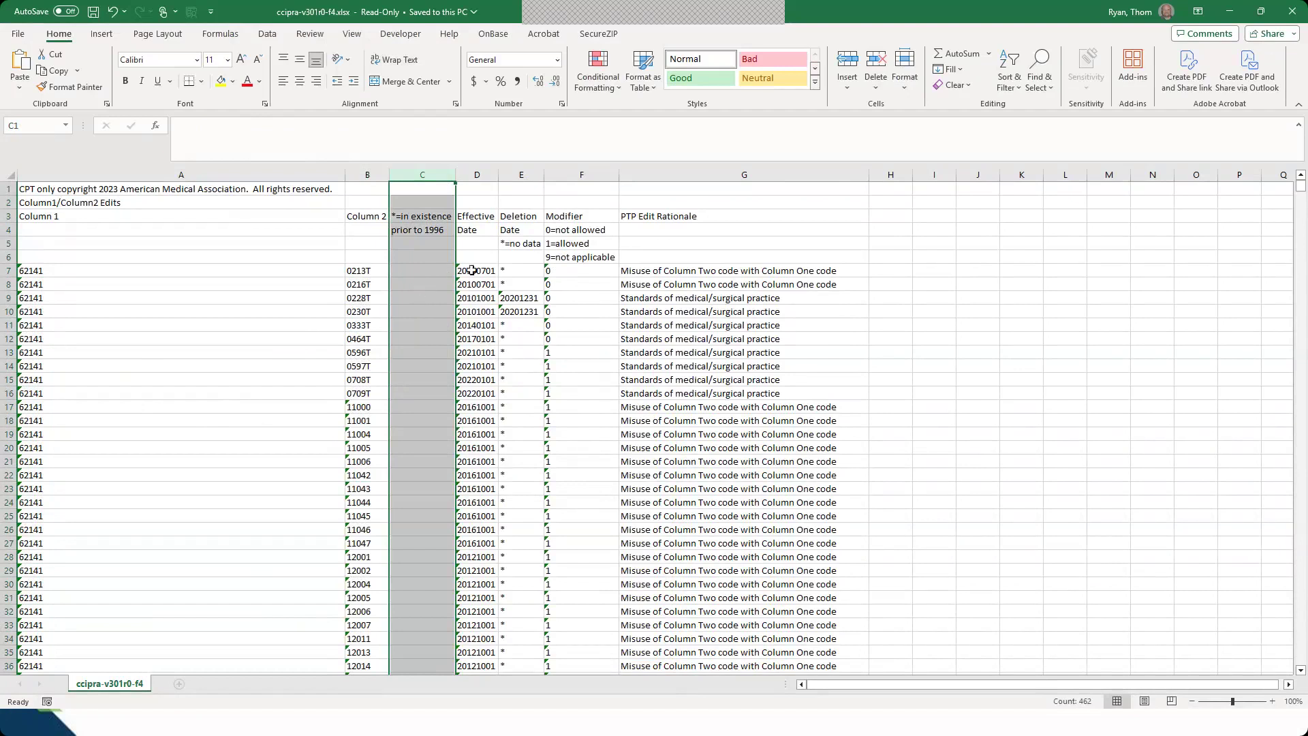
pyautogui.click(521, 299)
pyautogui.click(522, 176)
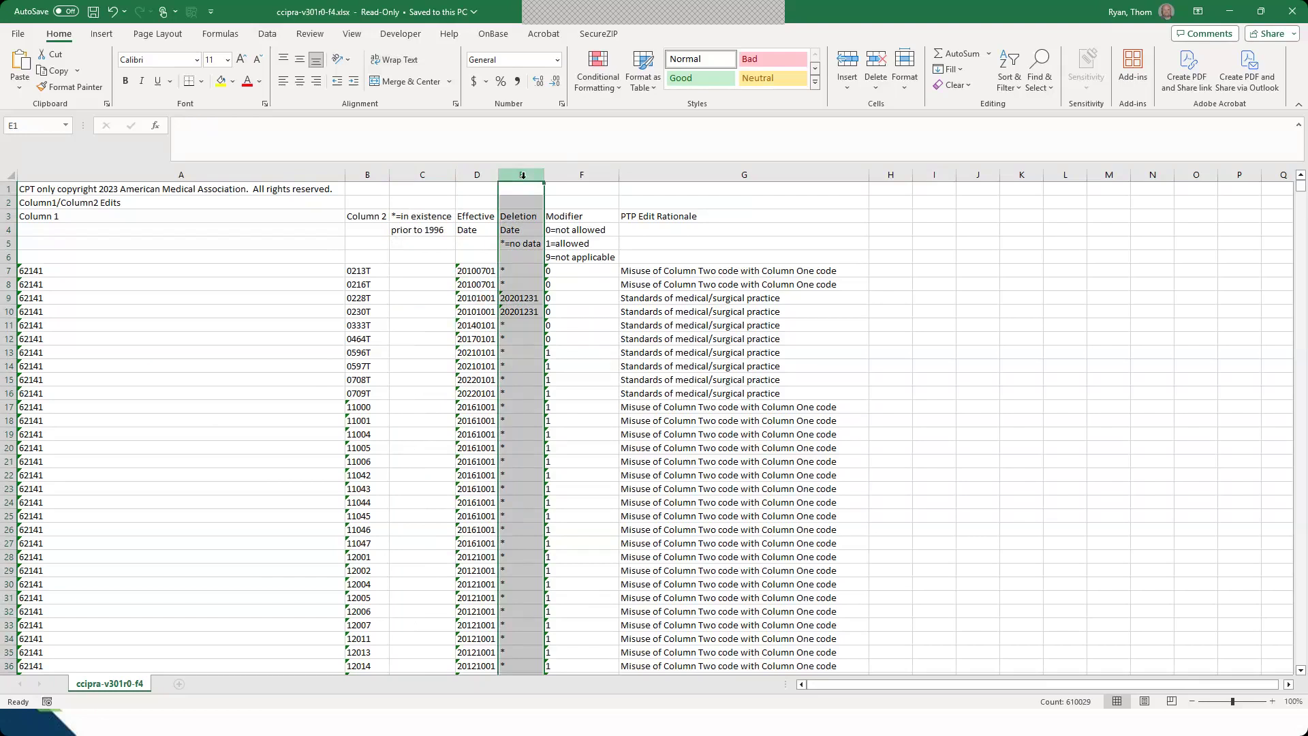
# Highlight the Modifier column and examine its entries in rows 7 and 13 along with row 13's Column 2 code
pyautogui.click(601, 175)
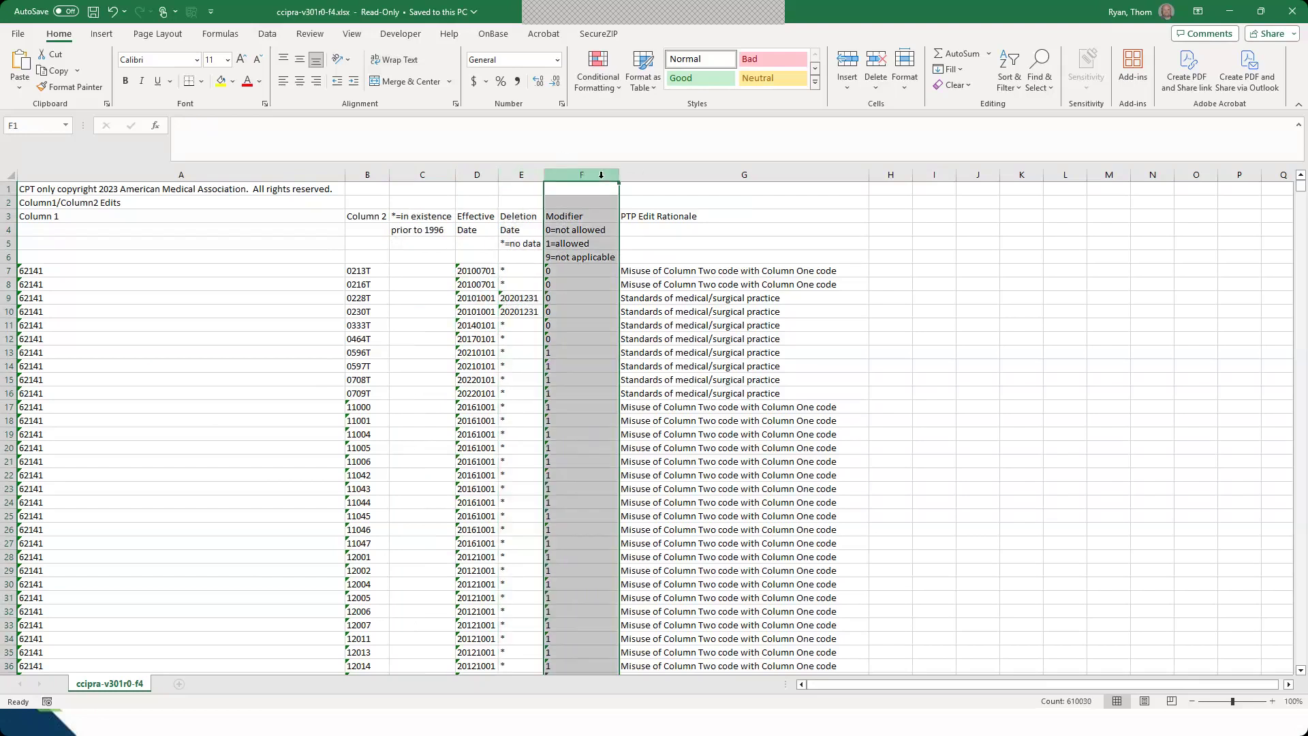
pyautogui.click(589, 272)
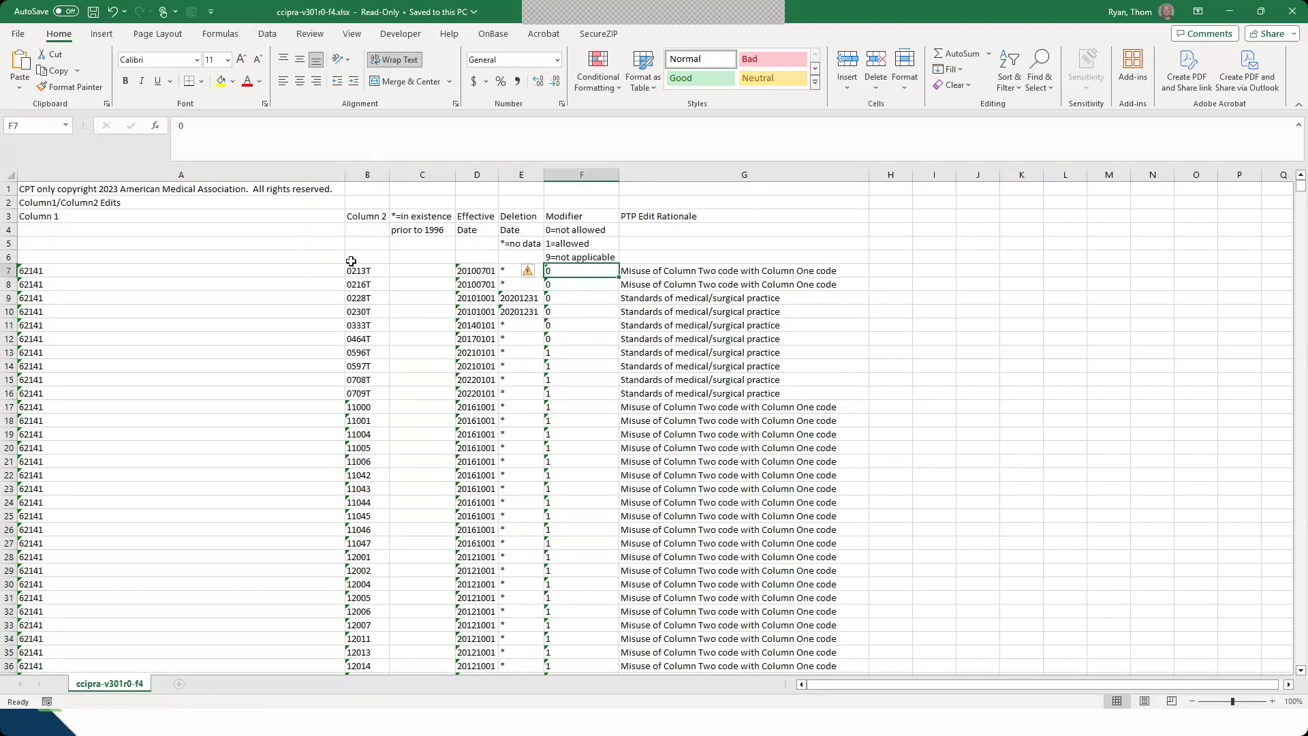
pyautogui.click(552, 354)
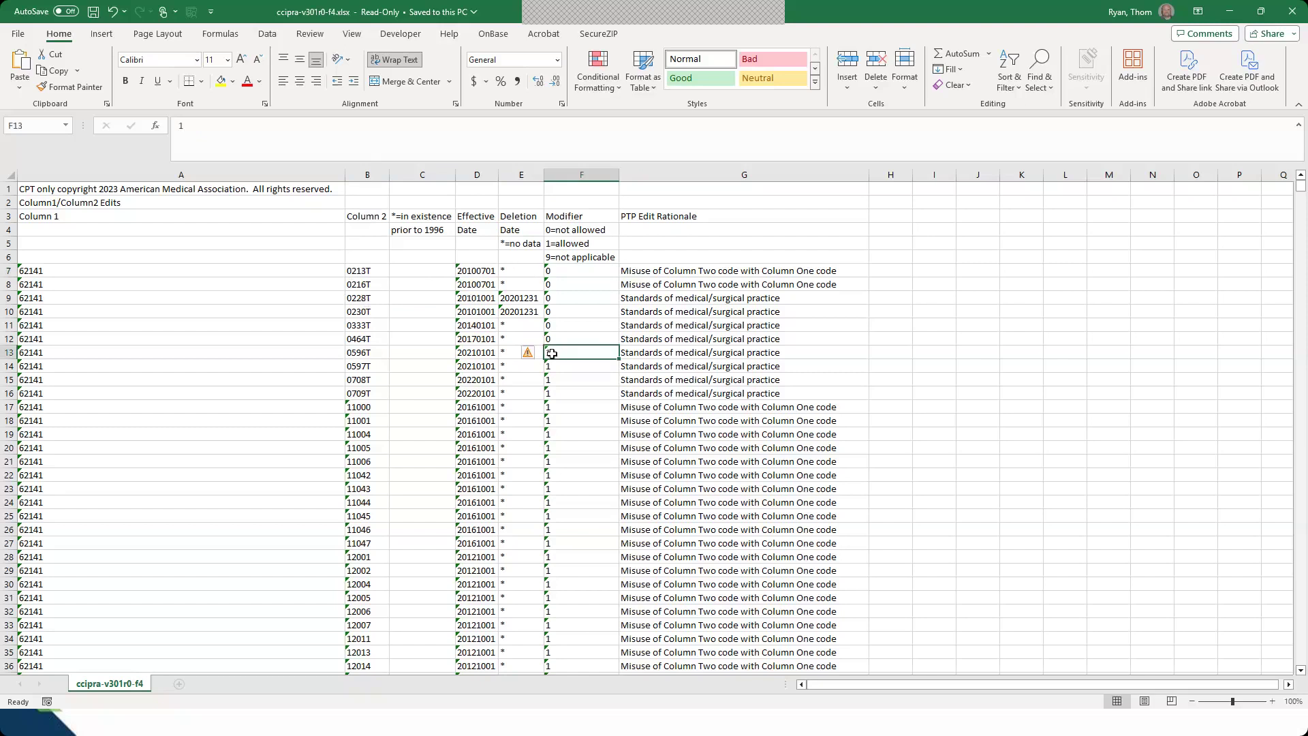
pyautogui.click(367, 352)
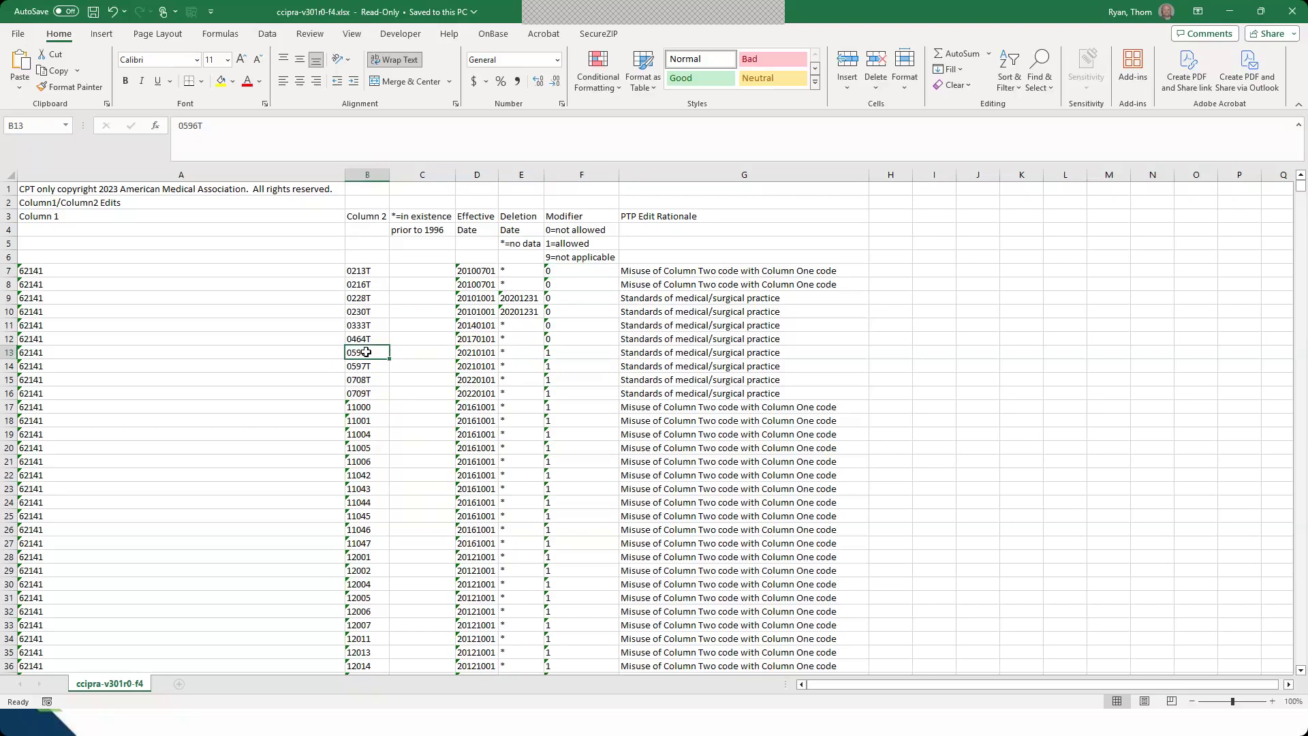
pyautogui.click(562, 355)
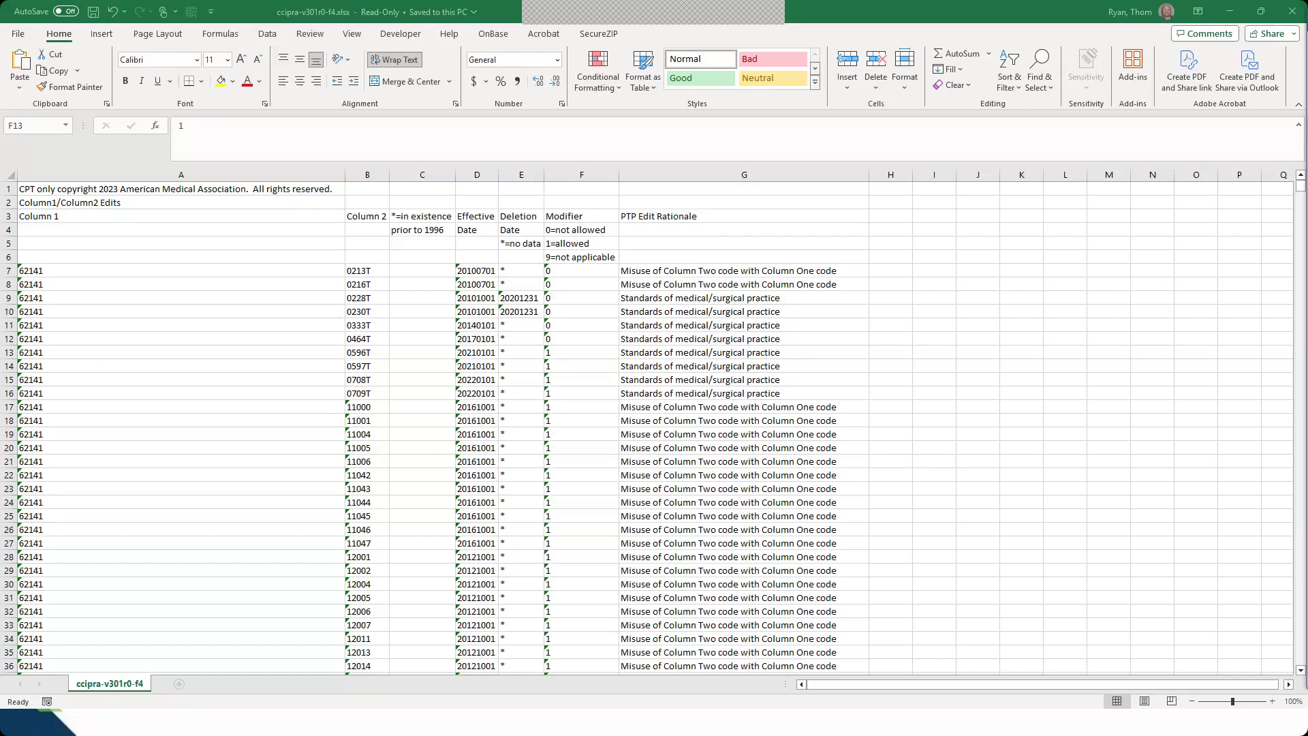
# Highlight the PTP Edit Rationale column and examine its entries in rows 7, 9 and 11
pyautogui.click(651, 176)
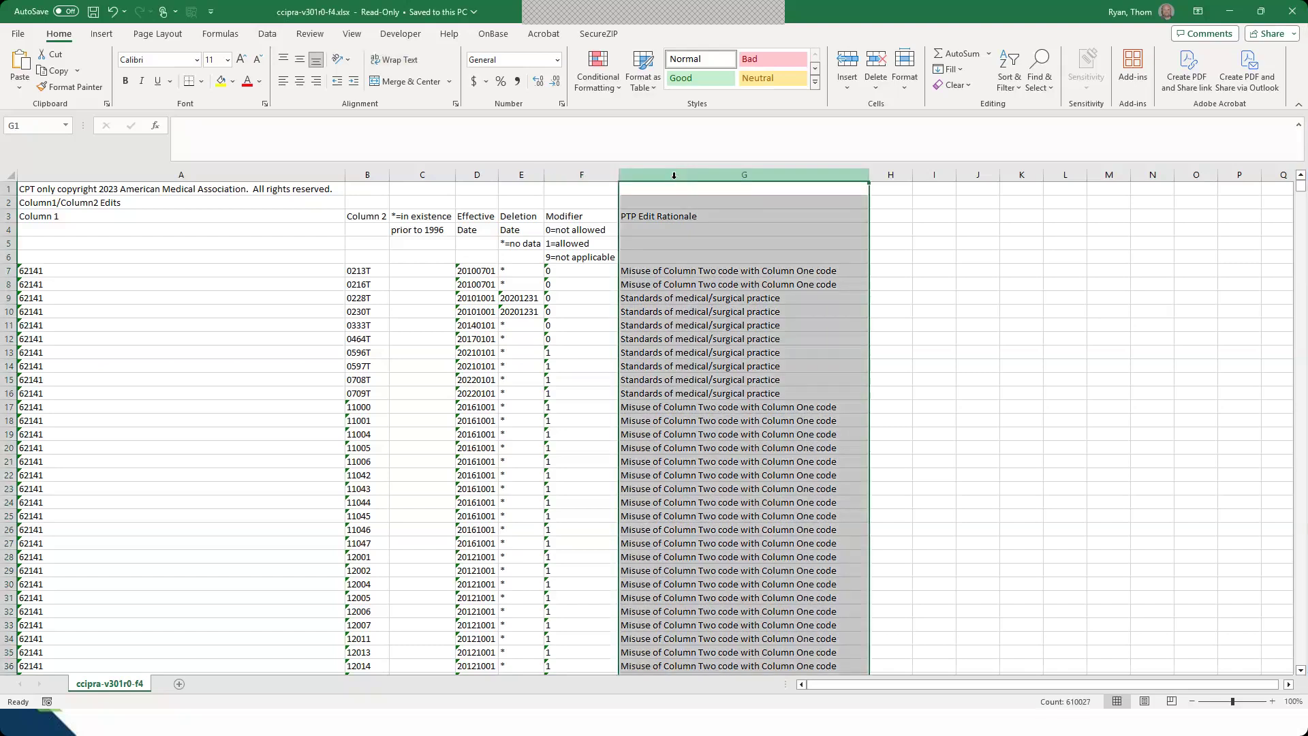
pyautogui.click(673, 267)
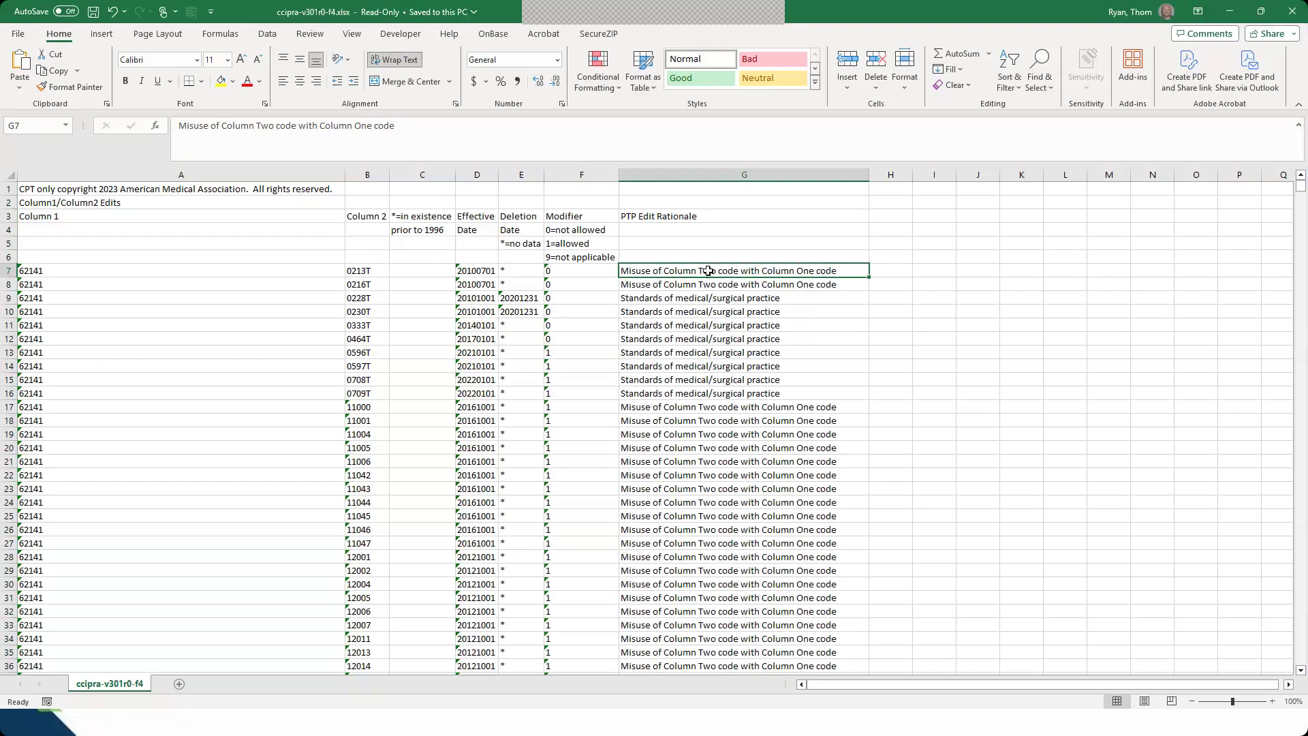
pyautogui.click(690, 296)
pyautogui.click(691, 325)
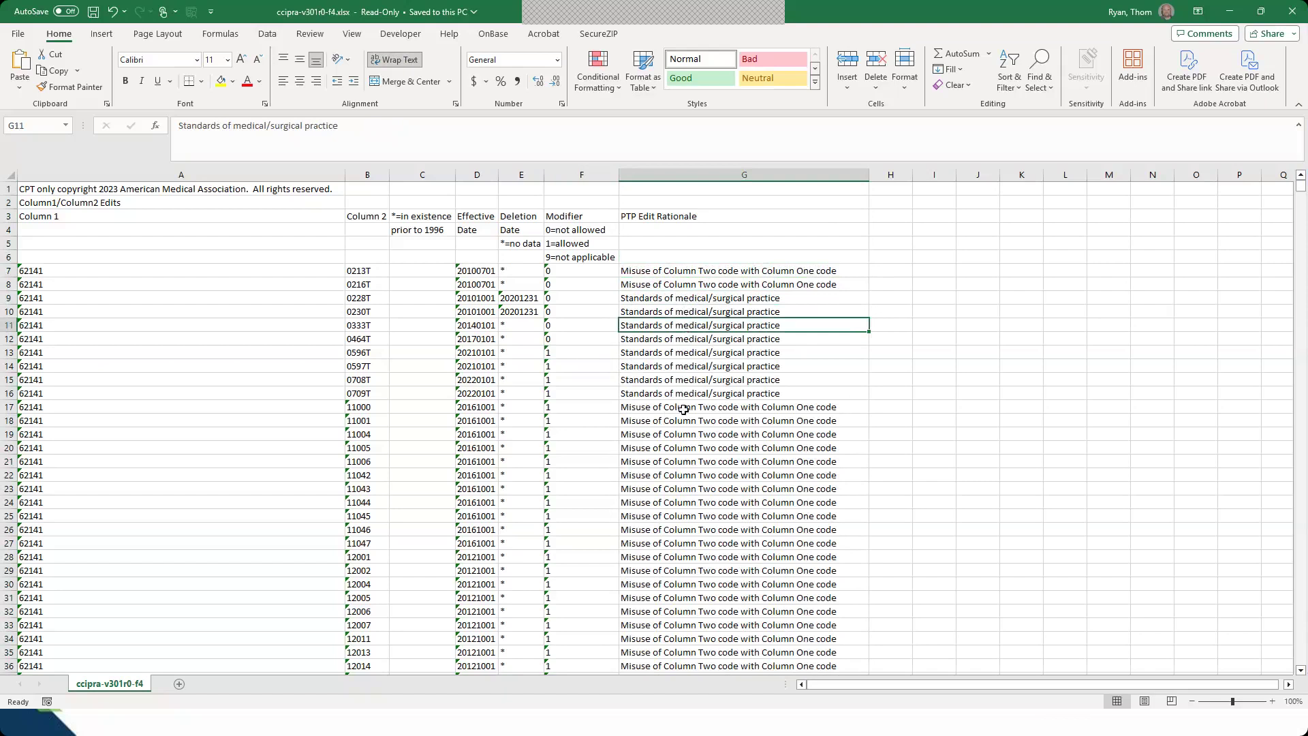
# Search the sheet for code 99213 and select the first matching cell
pyautogui.click(249, 502)
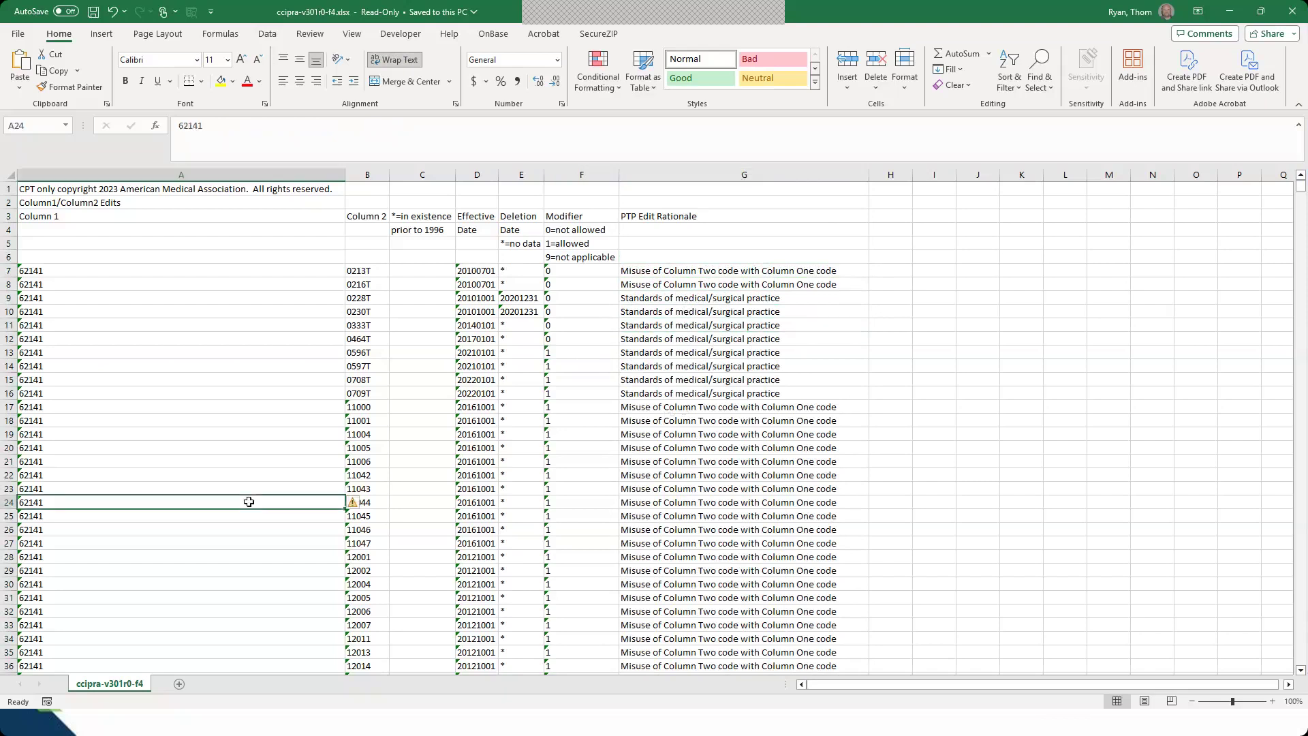
pyautogui.hotkey('ctrl', 'f')
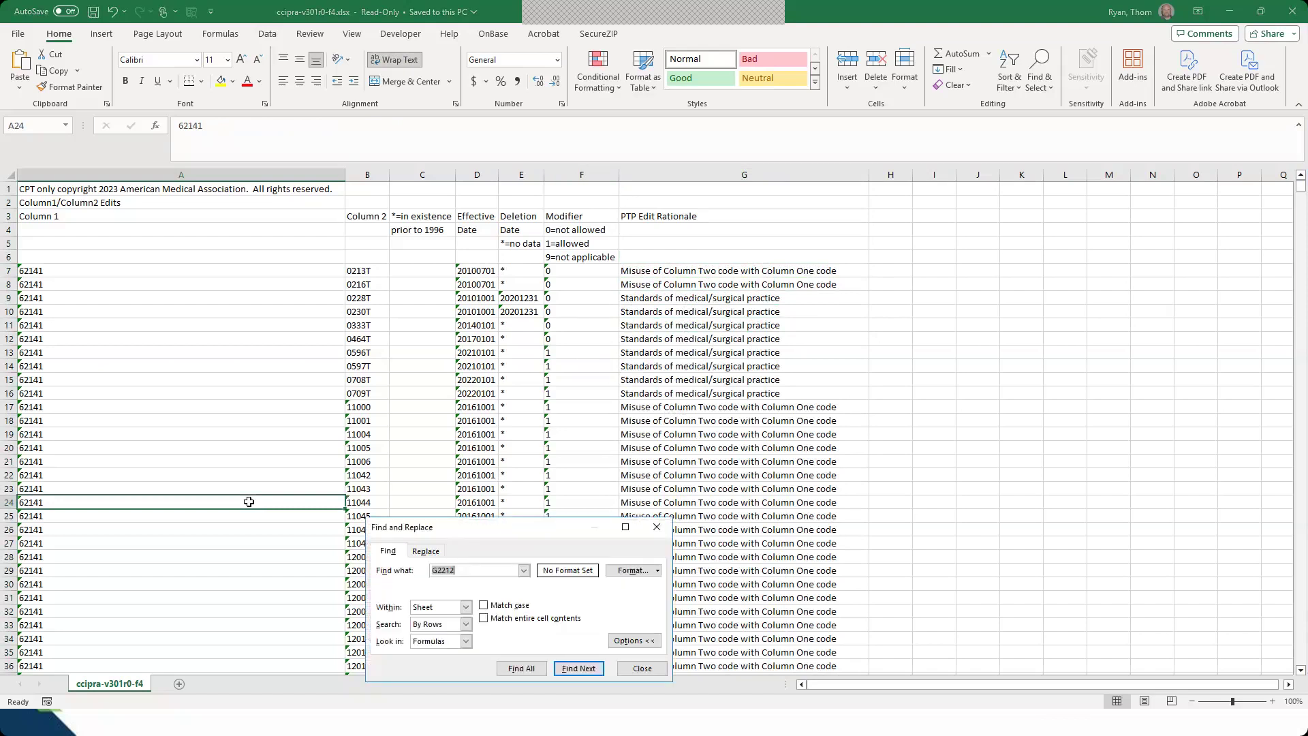
pyautogui.press('BackSpace')
pyautogui.write('99213')
pyautogui.press('Return')
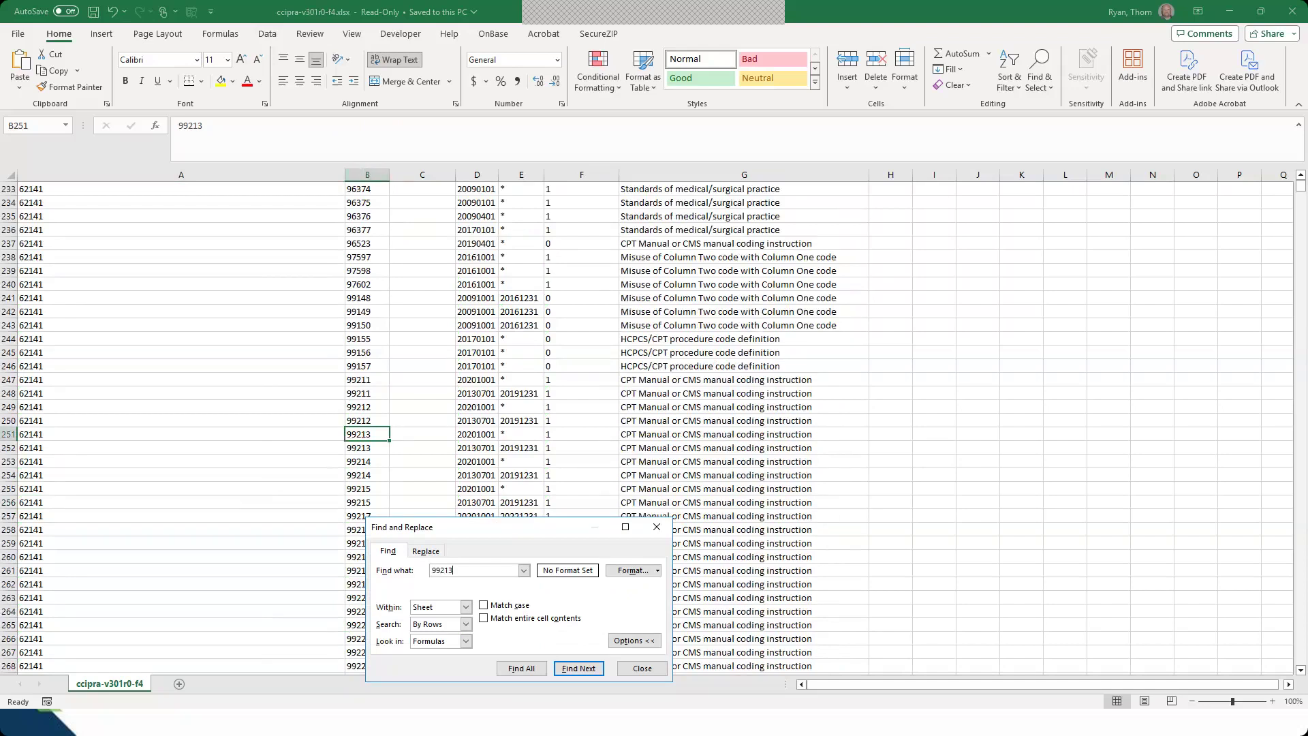
pyautogui.click(372, 436)
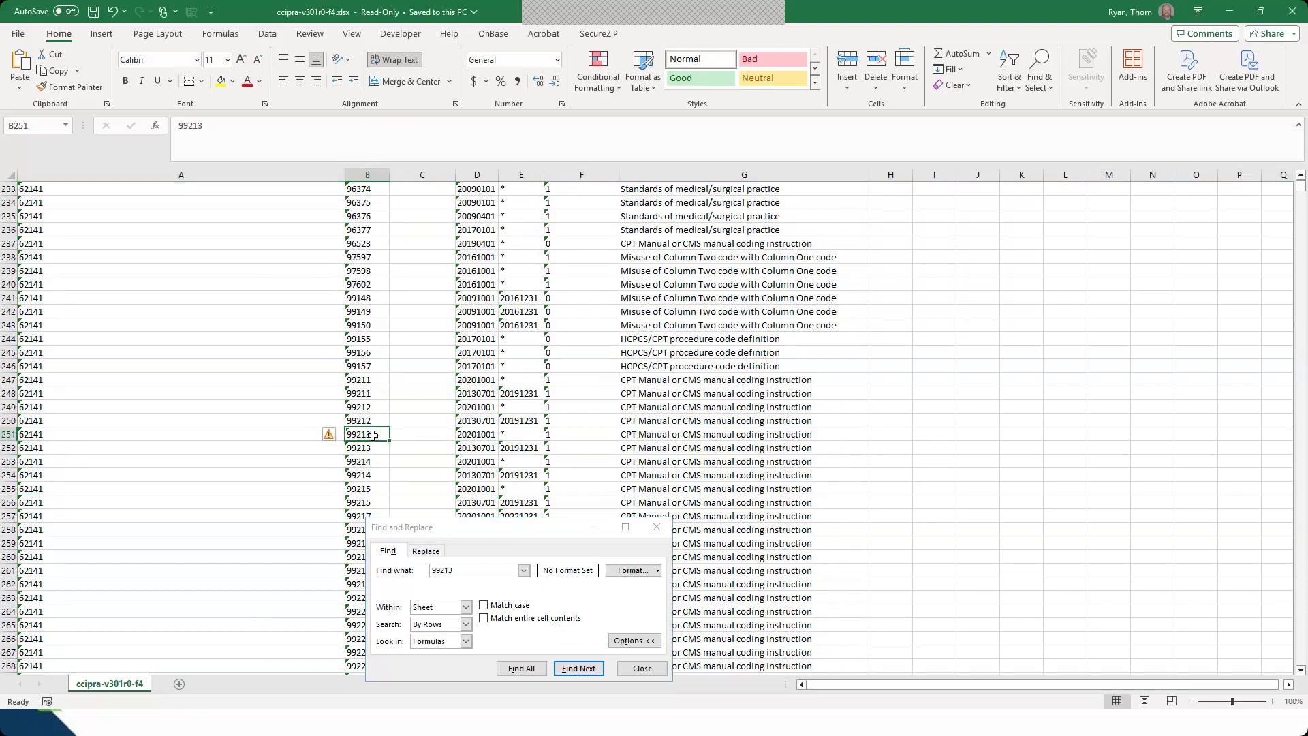
# Highlight the Column 2 codes, a neighbouring Column 1 code, and the whole edit row 251 to examine the 62141 and 99213 pair
pyautogui.click(368, 173)
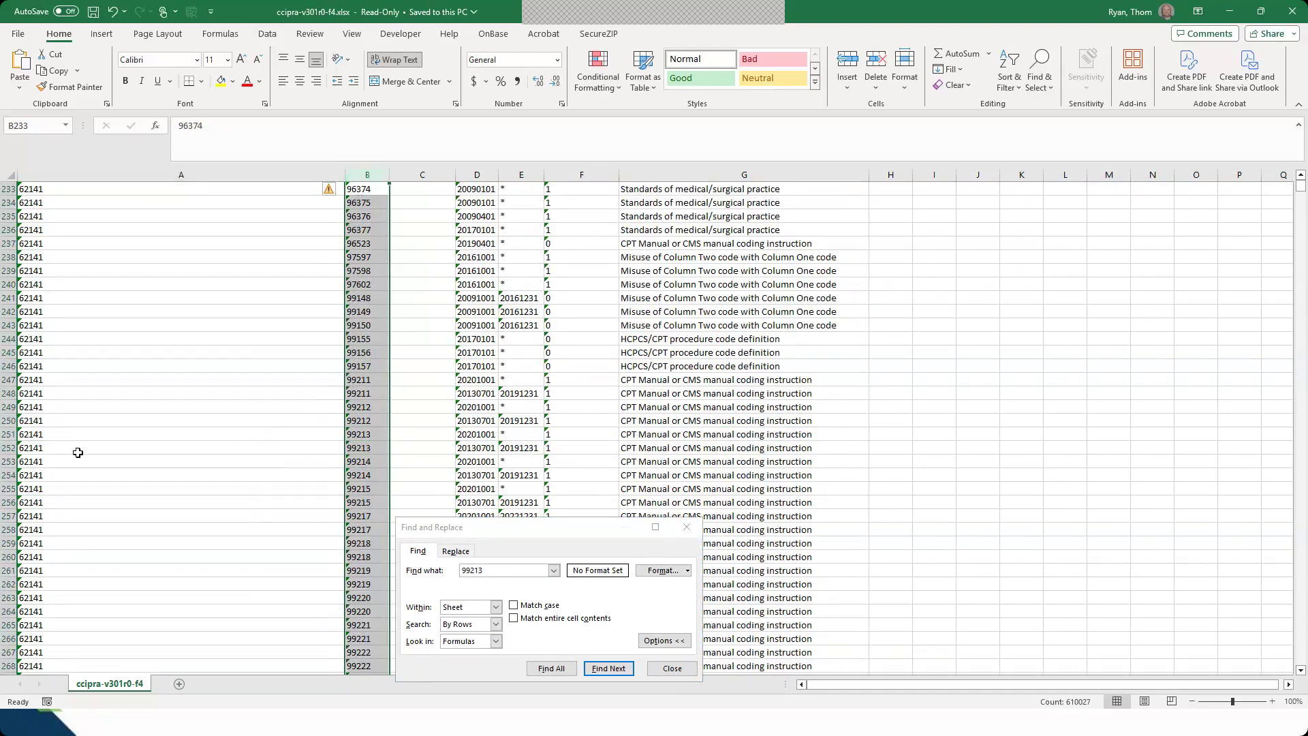
pyautogui.click(79, 452)
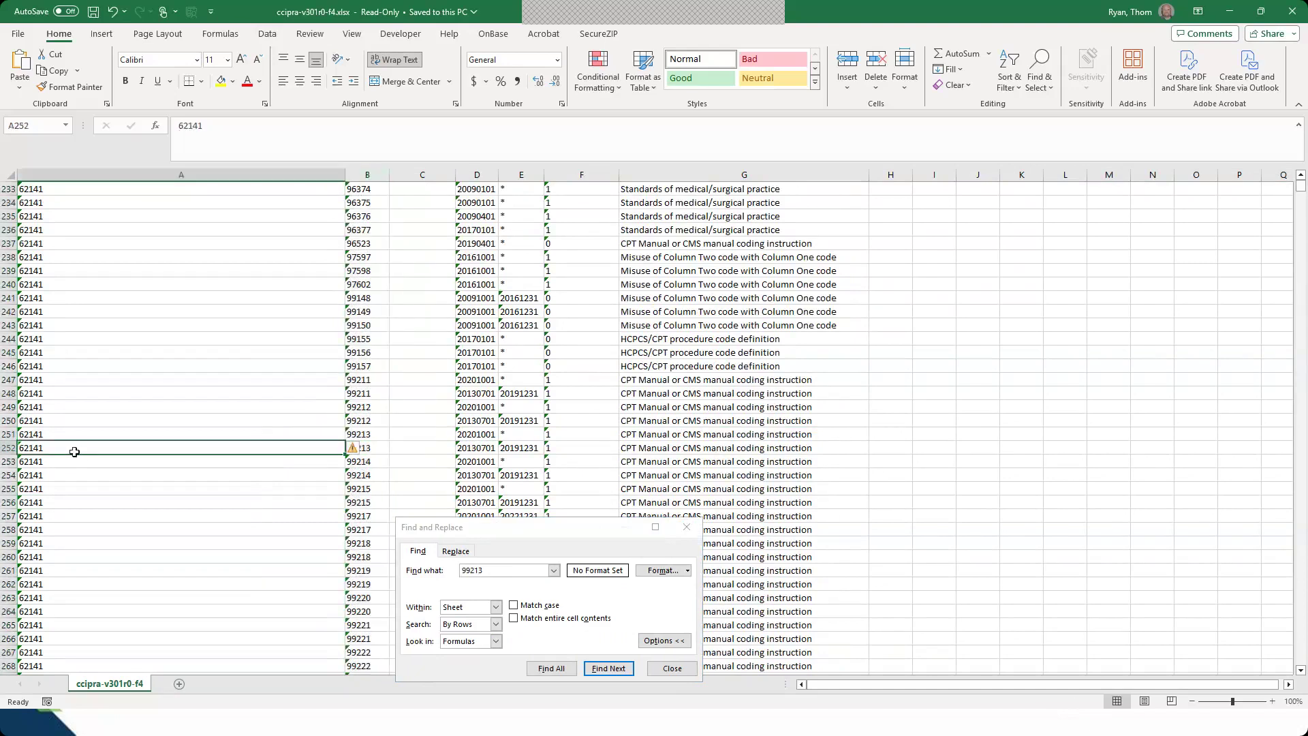
pyautogui.click(9, 434)
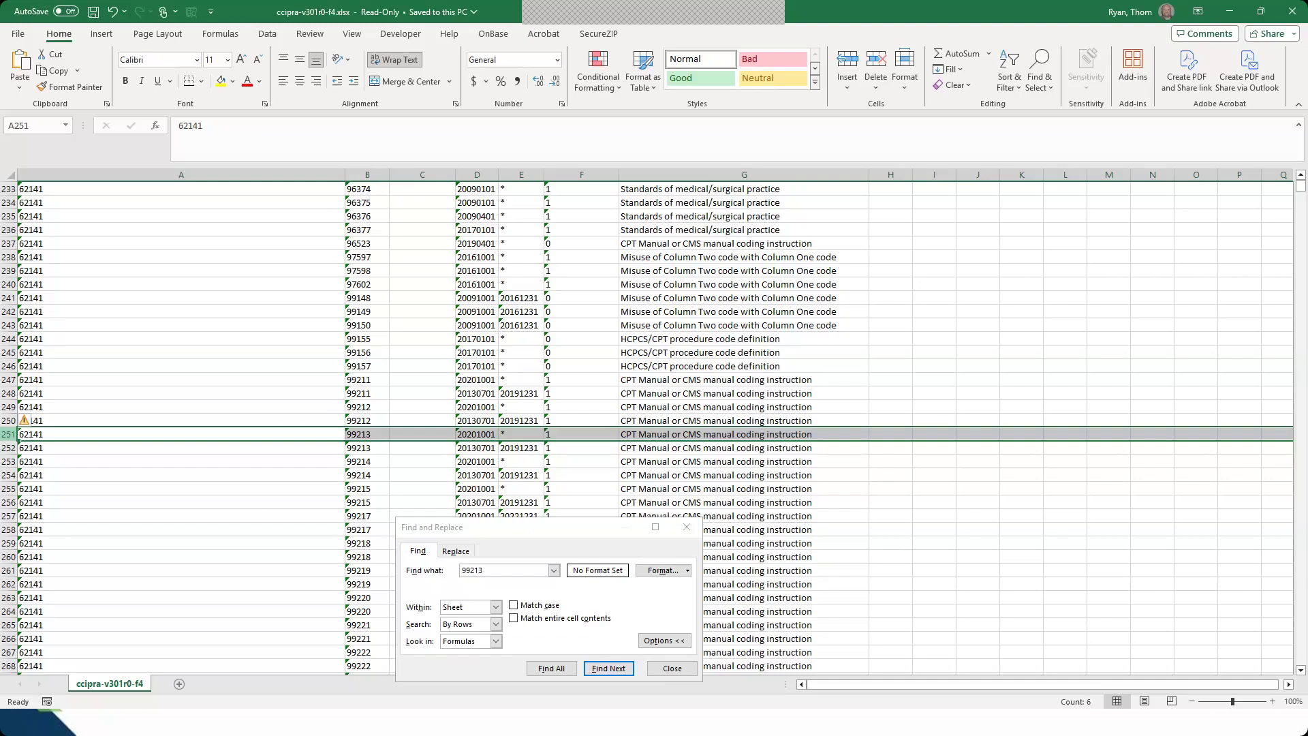
# Step through the next occurrences of 99213 in the sheet
pyautogui.click(626, 672)
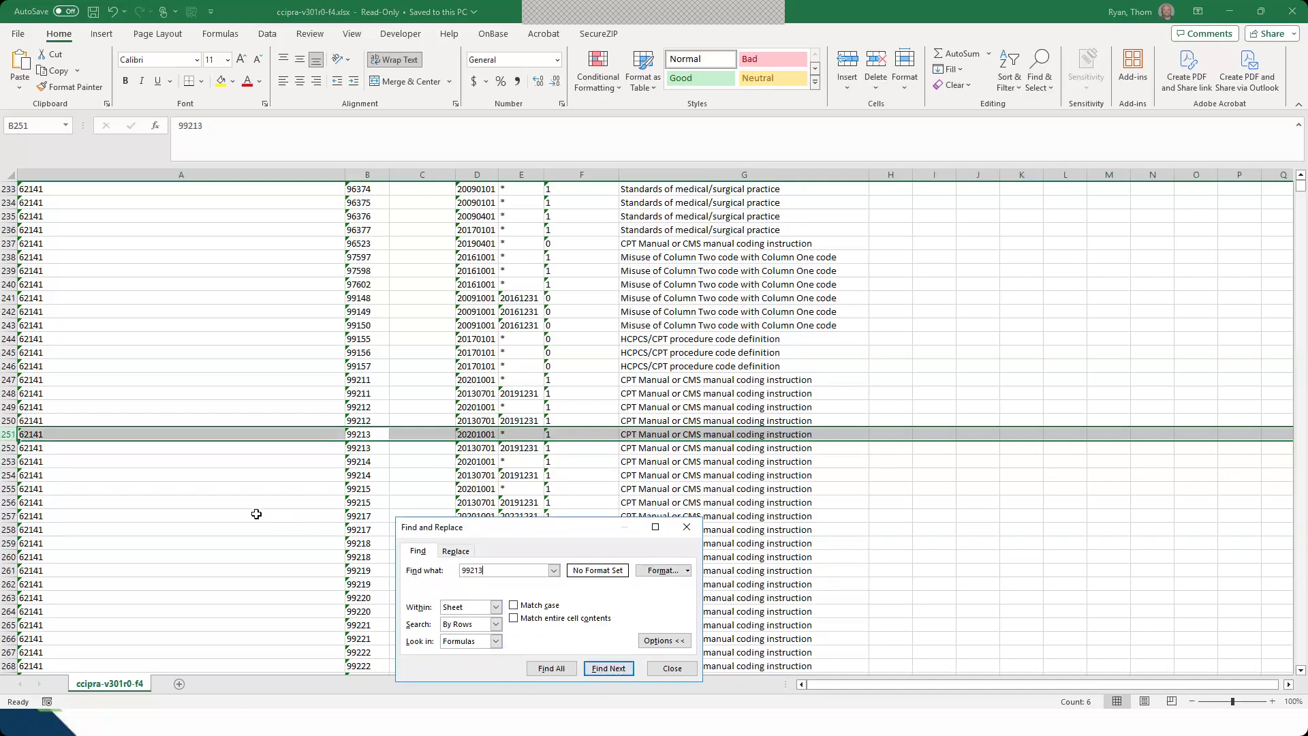
pyautogui.click(256, 514)
pyautogui.click(609, 669)
pyautogui.click(609, 668)
pyautogui.click(609, 668)
pyautogui.click(609, 668)
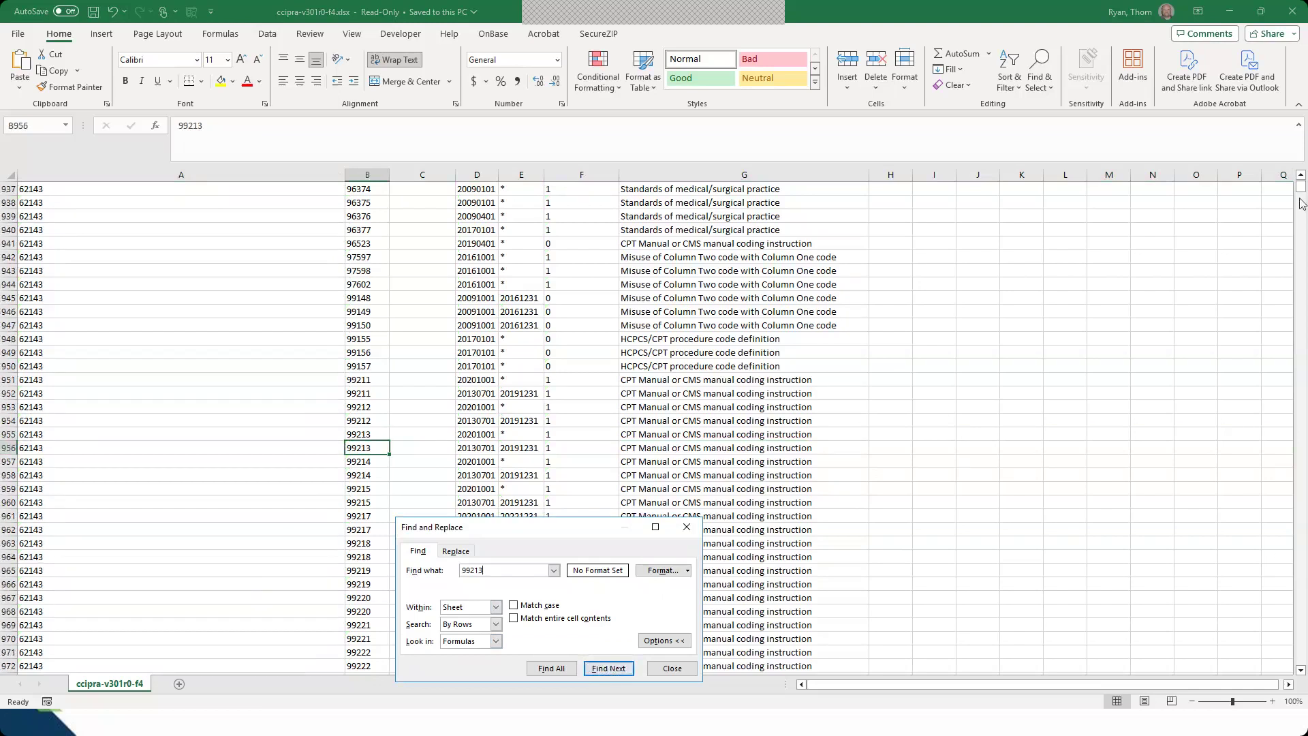
# Select the whole Column 1 code column and find 99213 within it
pyautogui.moveTo(1302, 193); pyautogui.dragTo(1301, 597)
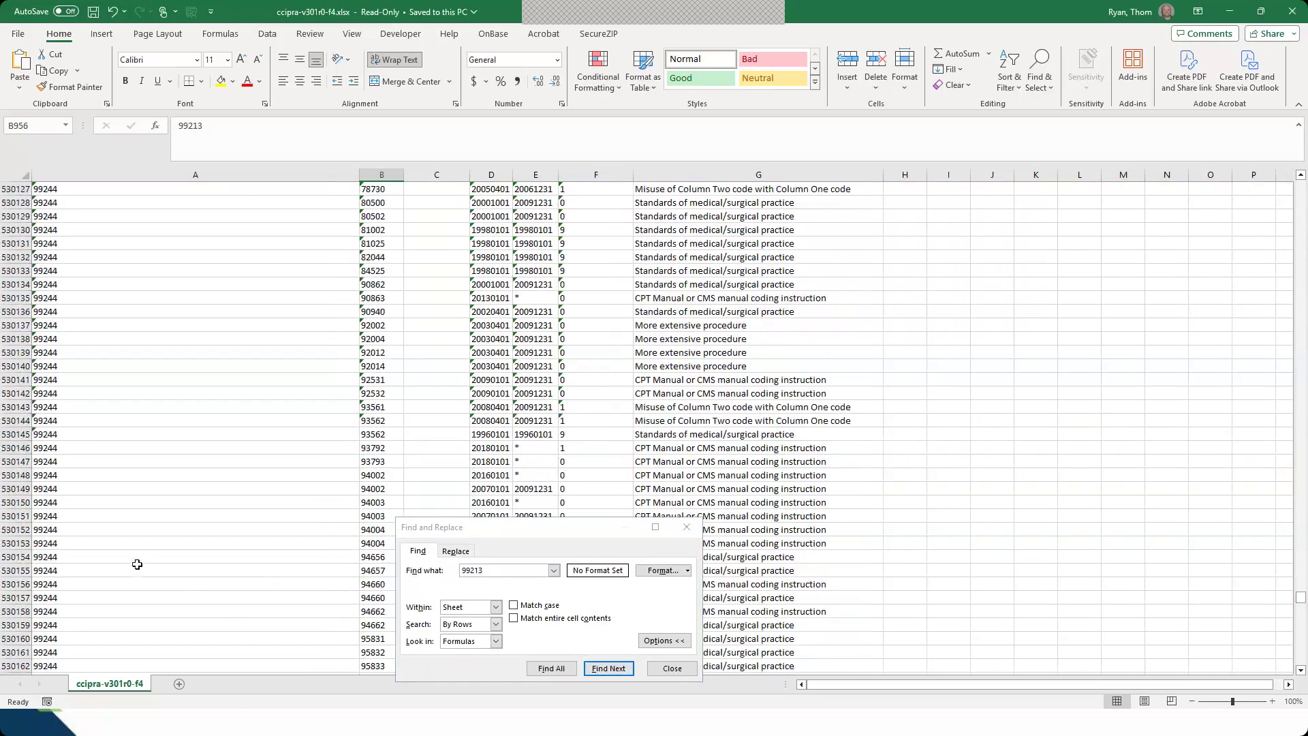
pyautogui.scroll(4, 163, 549)
pyautogui.scroll(20, 162, 549)
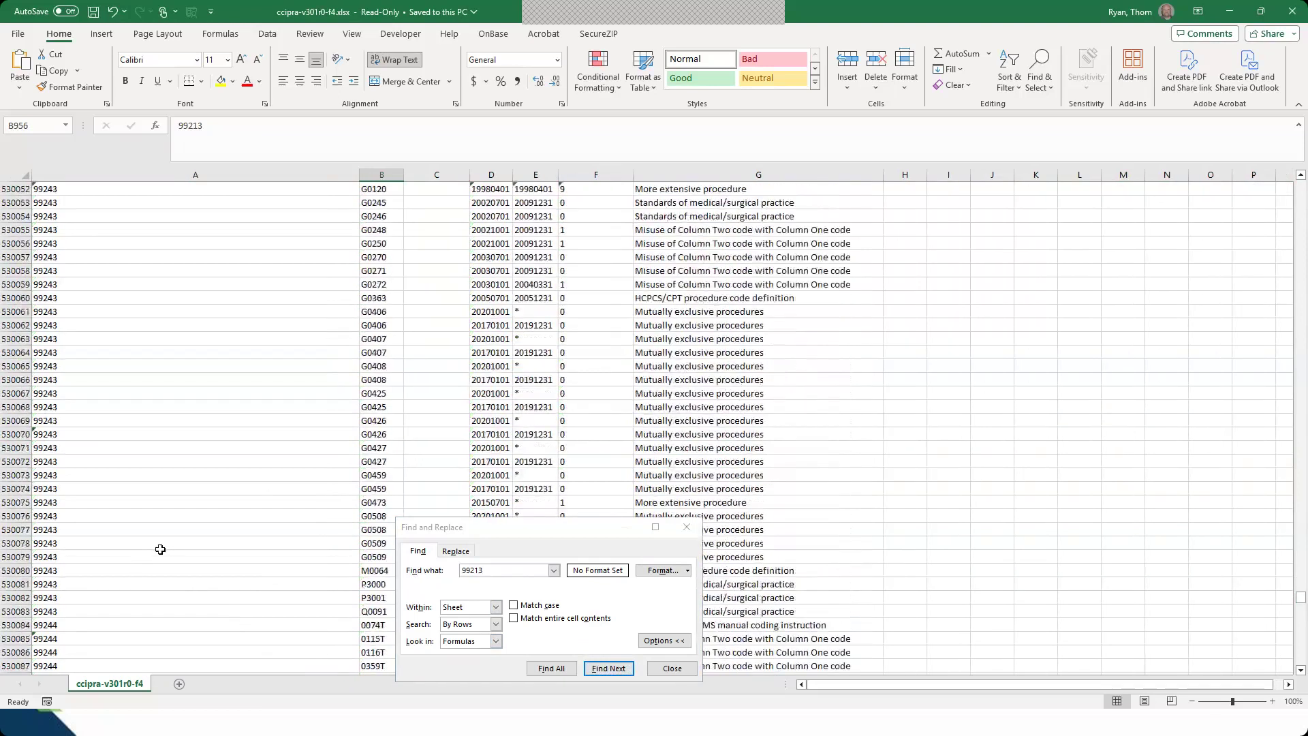
pyautogui.scroll(20, 160, 549)
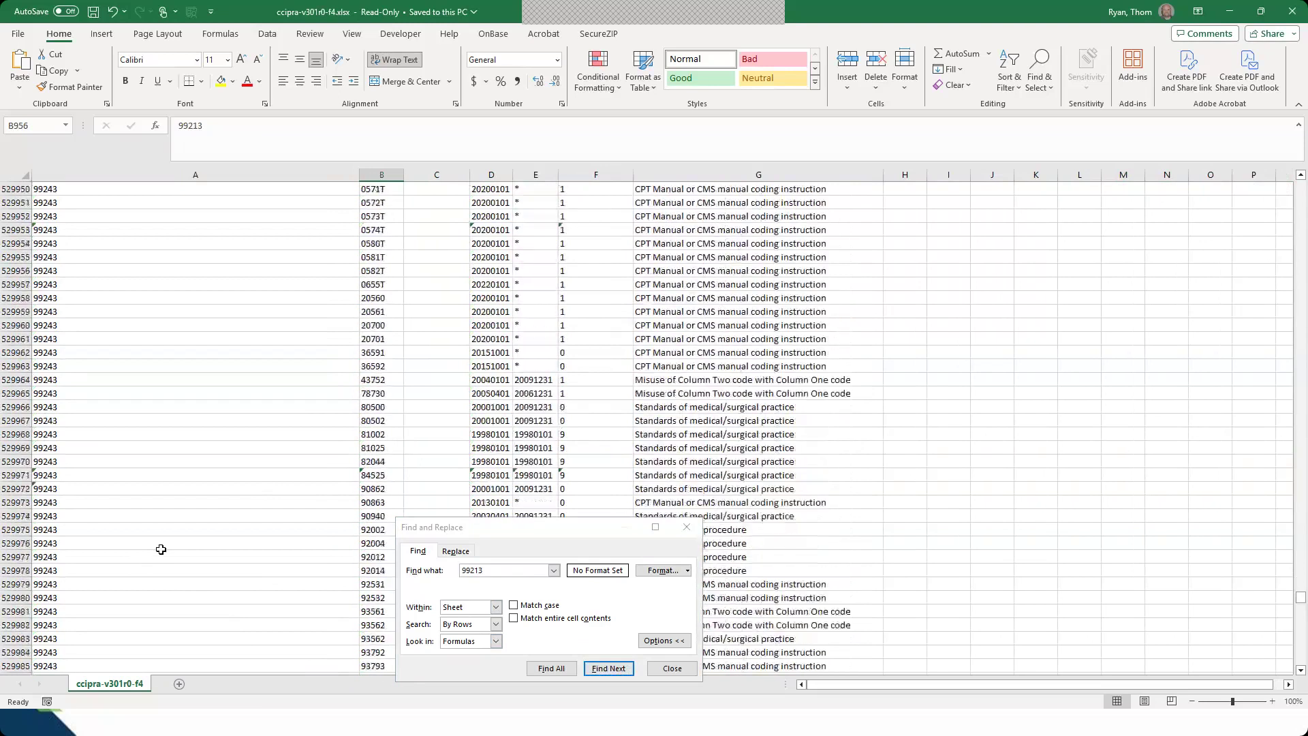
pyautogui.scroll(20, 161, 550)
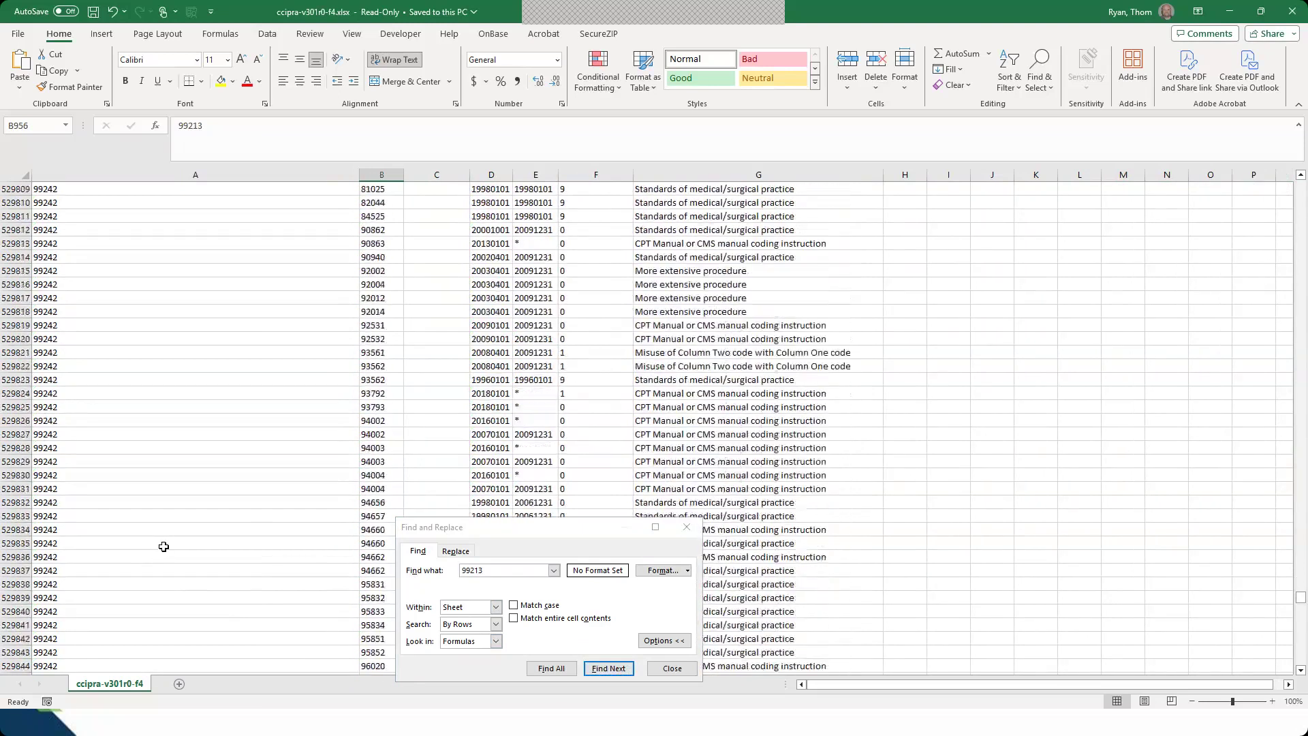
pyautogui.moveTo(1301, 598); pyautogui.dragTo(1301, 587)
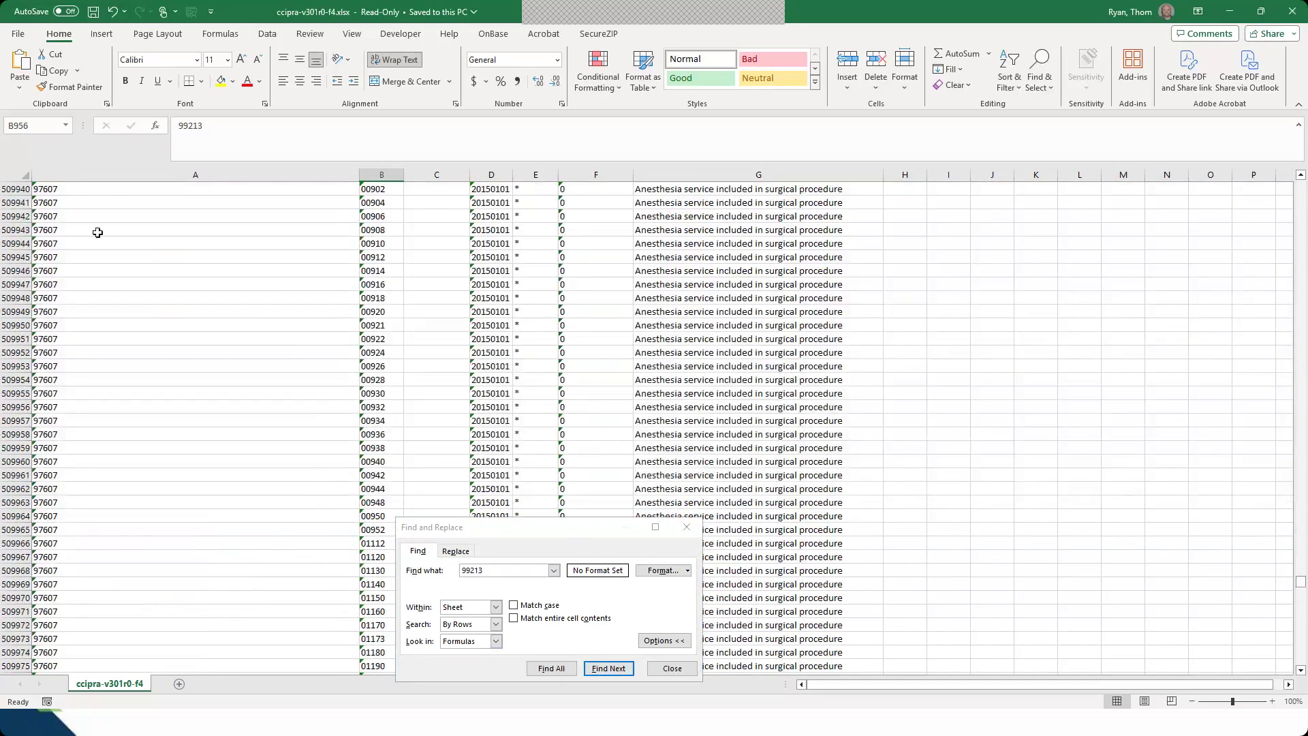
pyautogui.click(127, 176)
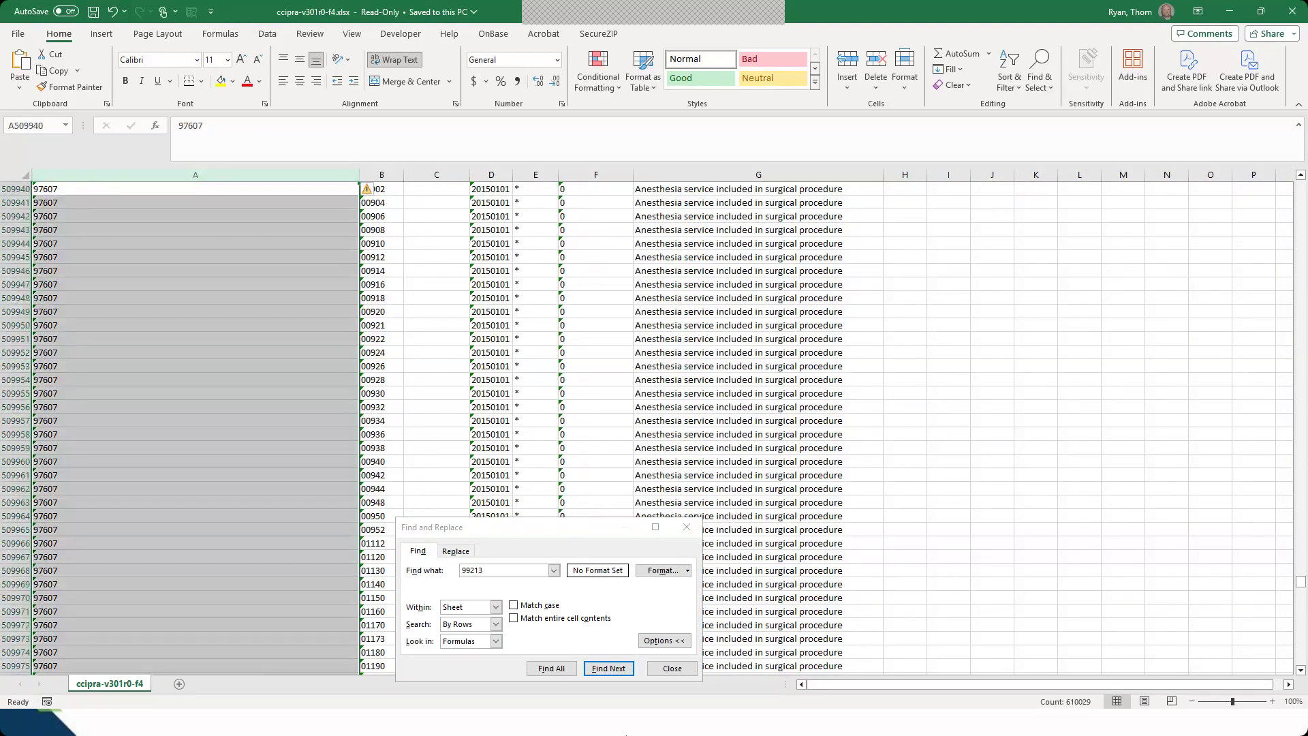
pyautogui.click(615, 669)
# Highlight row 520703, the first with 99213 as the Column 1 code, and look through the rows below it
pyautogui.click(266, 492)
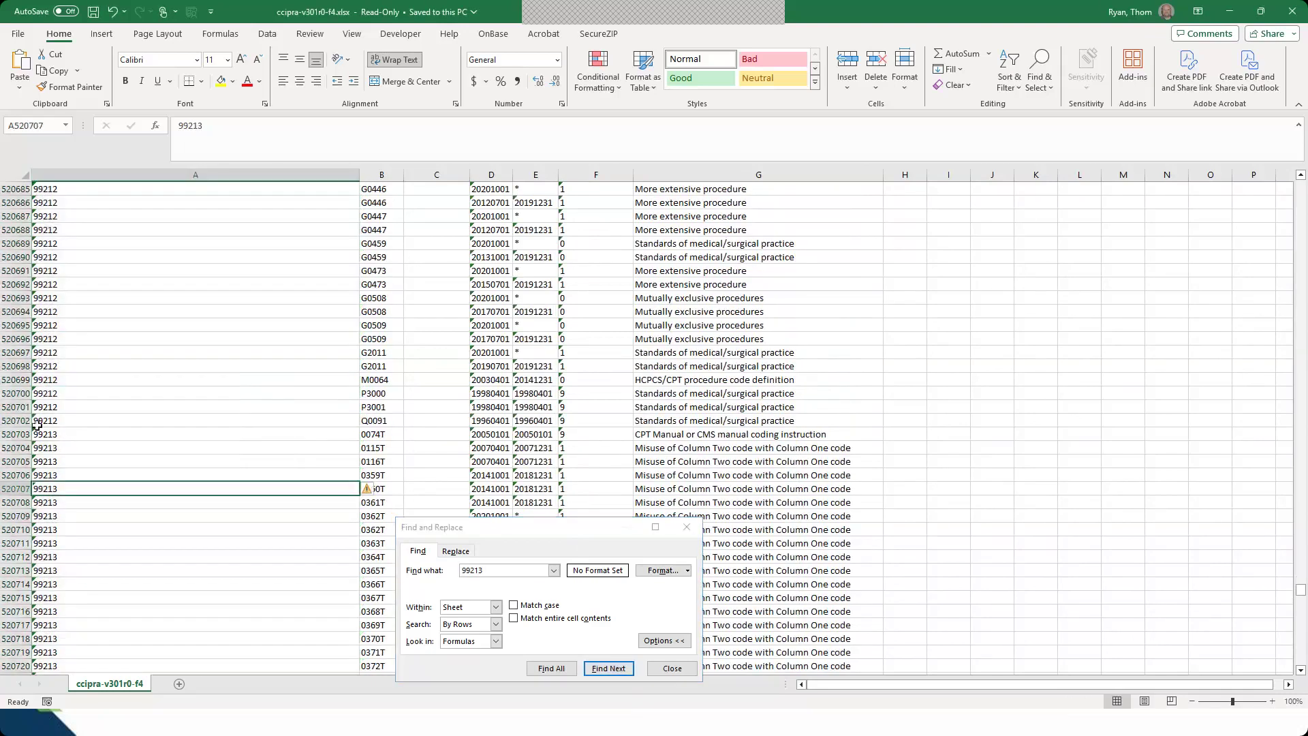
pyautogui.hotkey('shift', 'space')
pyautogui.scroll(1, 167, 504)
pyautogui.scroll(-3, 166, 502)
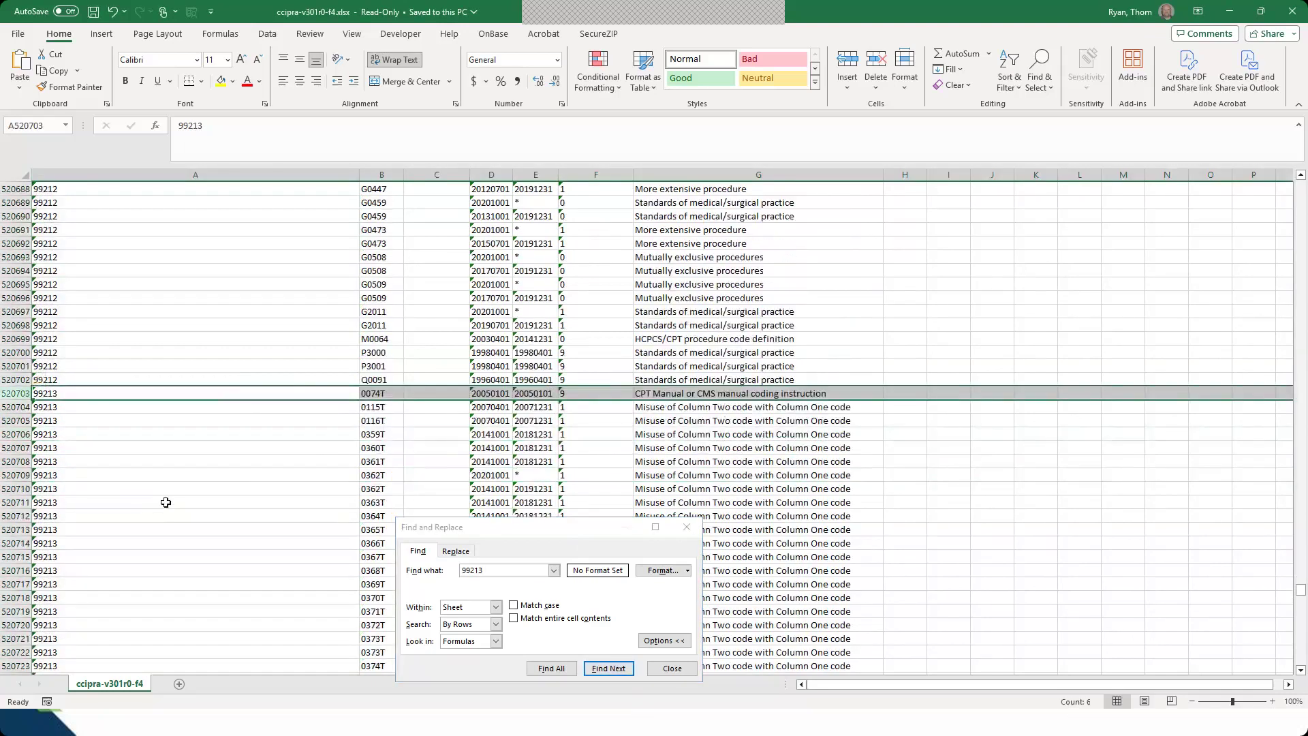
pyautogui.scroll(-1, 166, 502)
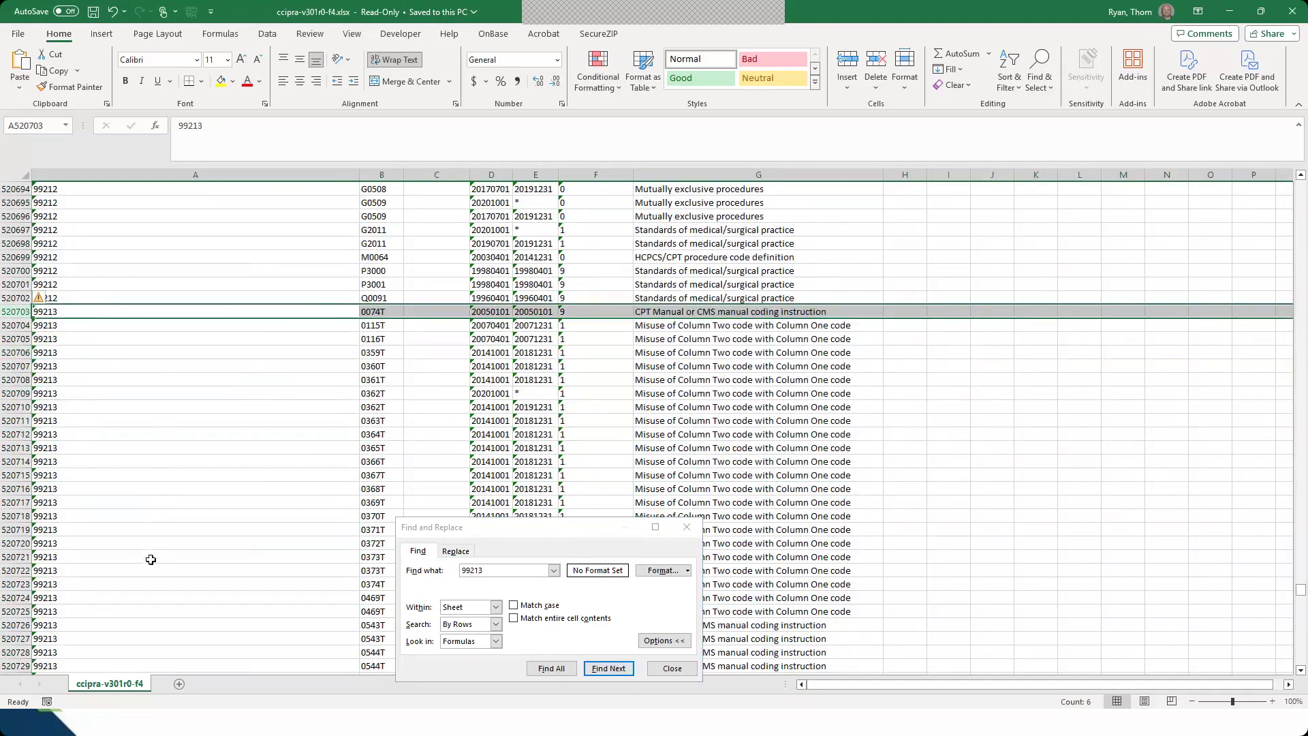
# Highlight row 520709 and its Column 2 code to examine the edit pairing 99213 with 0362T
pyautogui.click(367, 324)
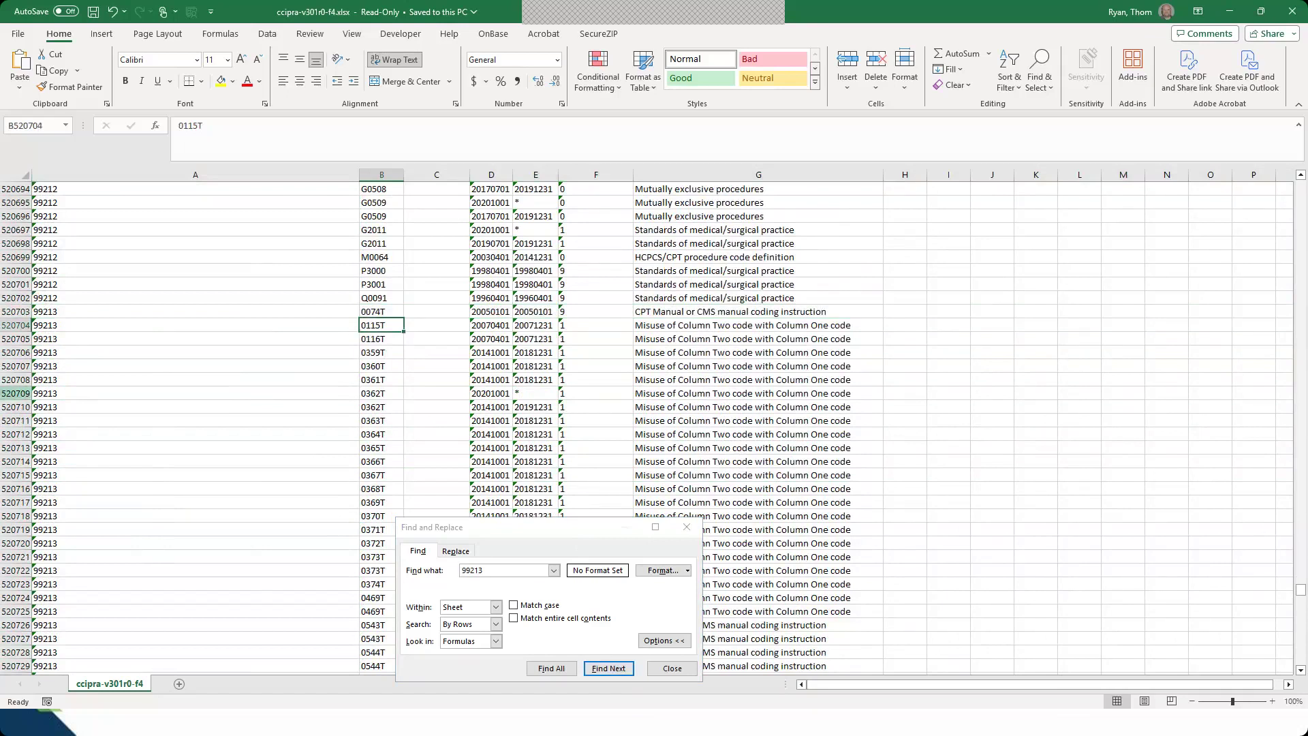
pyautogui.click(10, 393)
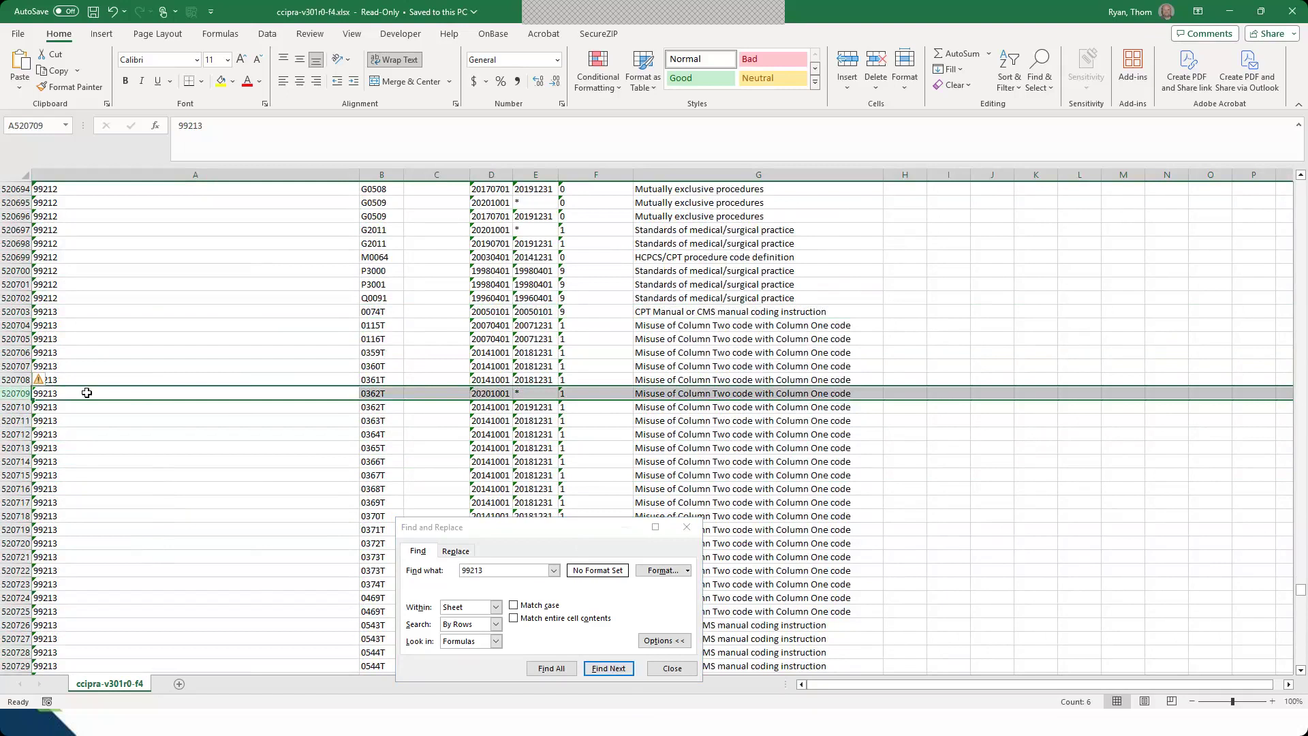
pyautogui.click(377, 394)
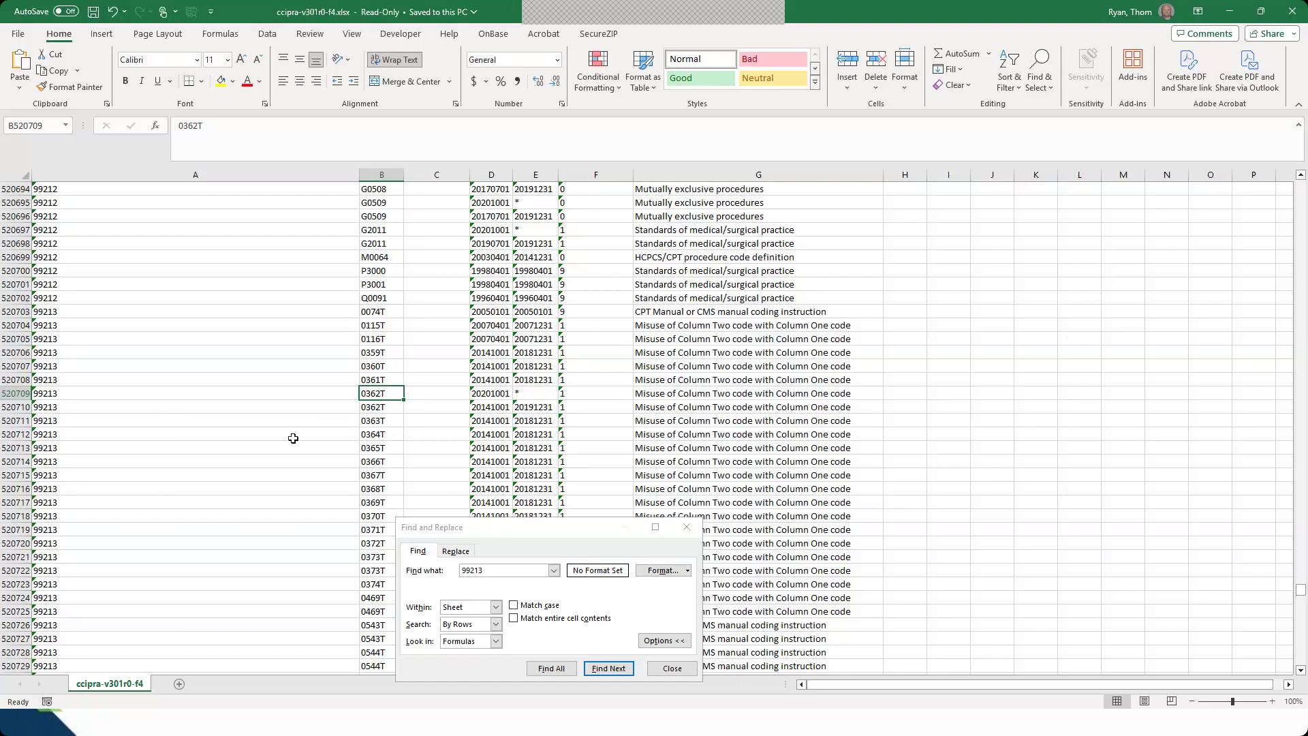
pyautogui.click(16, 394)
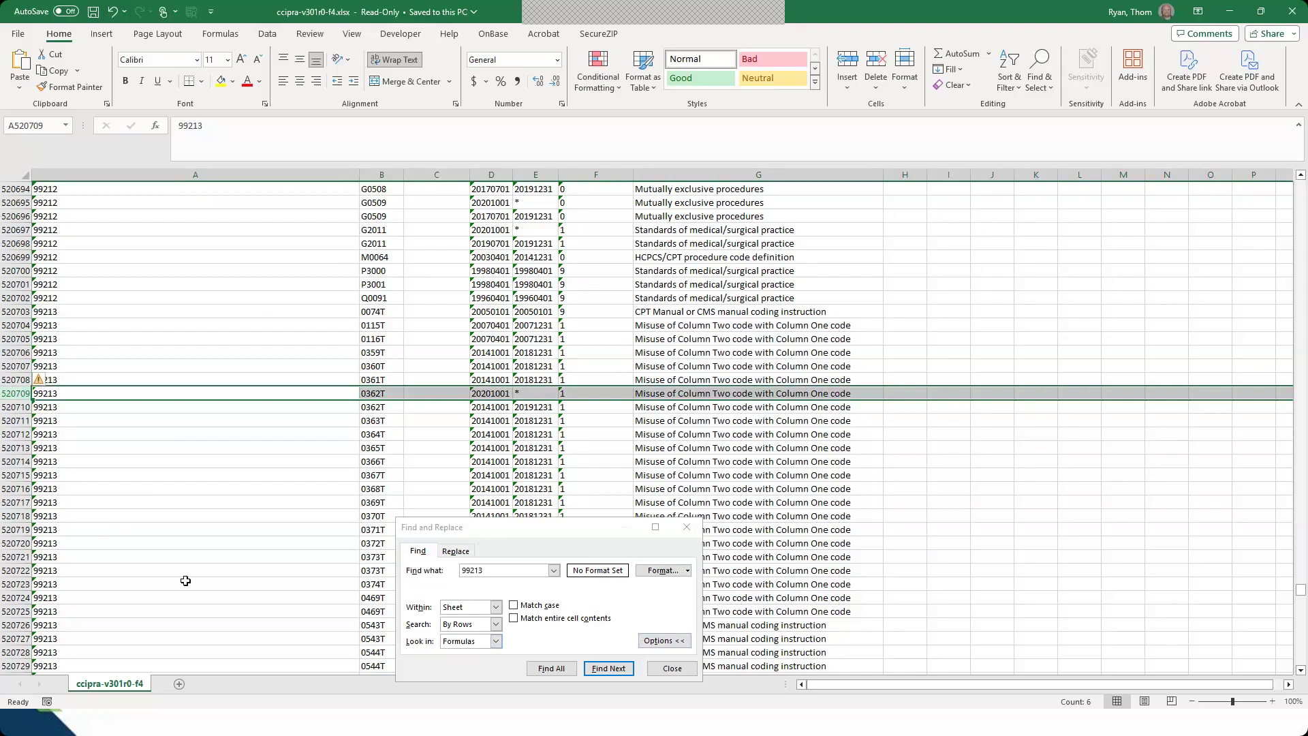
pyautogui.click(356, 476)
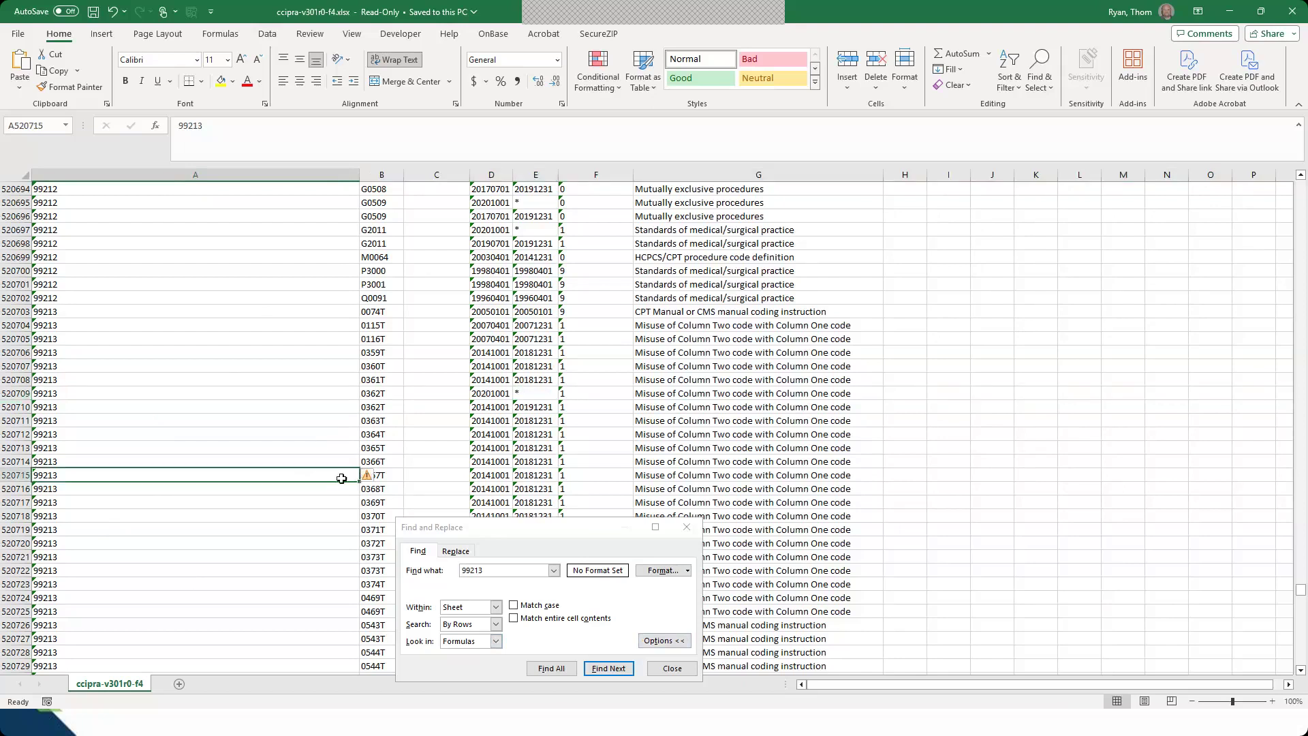
# Search the sheet for code 90832, step through its next occurrences, and list all matches
pyautogui.click(501, 569)
pyautogui.press('BackSpace')
pyautogui.press('BackSpace')
pyautogui.press('BackSpace')
pyautogui.press('BackSpace')
pyautogui.write('0832')
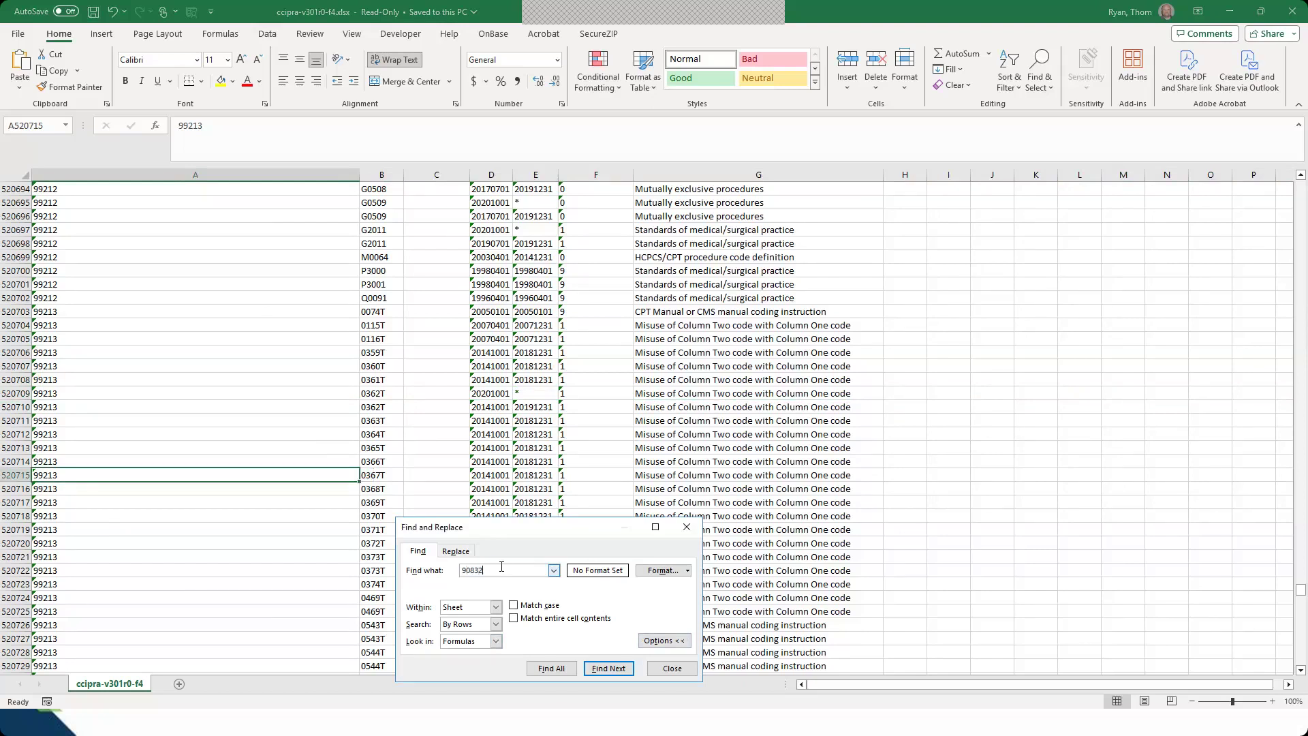
pyautogui.press('Return')
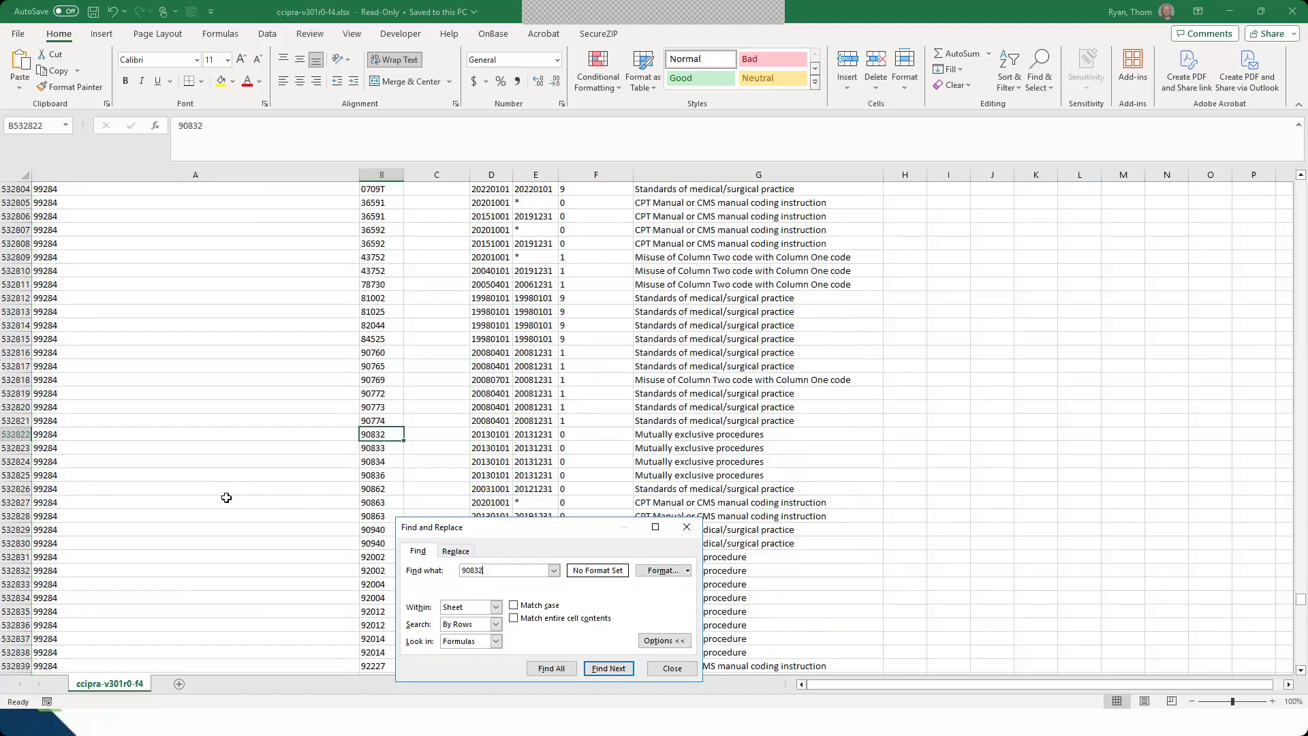
pyautogui.click(609, 669)
pyautogui.click(609, 669)
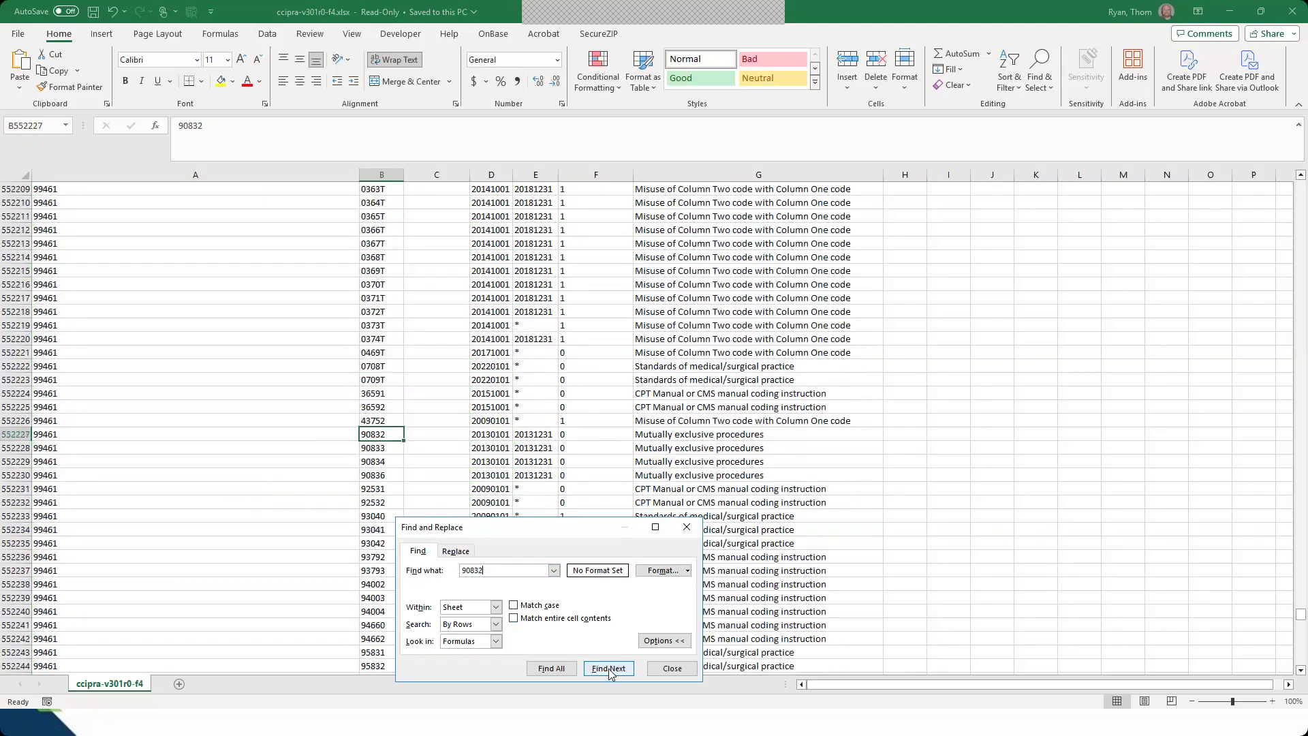
pyautogui.click(568, 671)
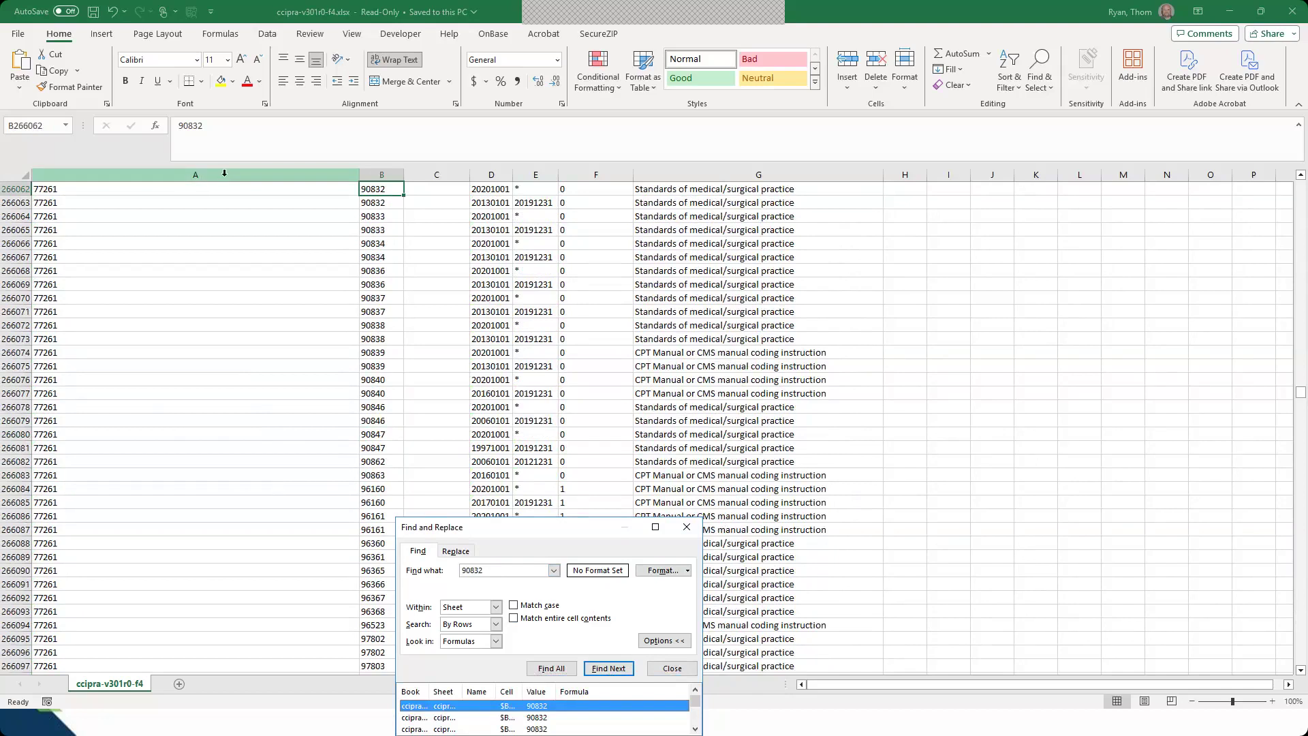
# Select the entire column A of Column 1 codes and search it for code 99213
pyautogui.click(225, 173)
pyautogui.click(519, 570)
pyautogui.press('BackSpace')
pyautogui.press('BackSpace')
pyautogui.press('BackSpace')
pyautogui.write('9213')
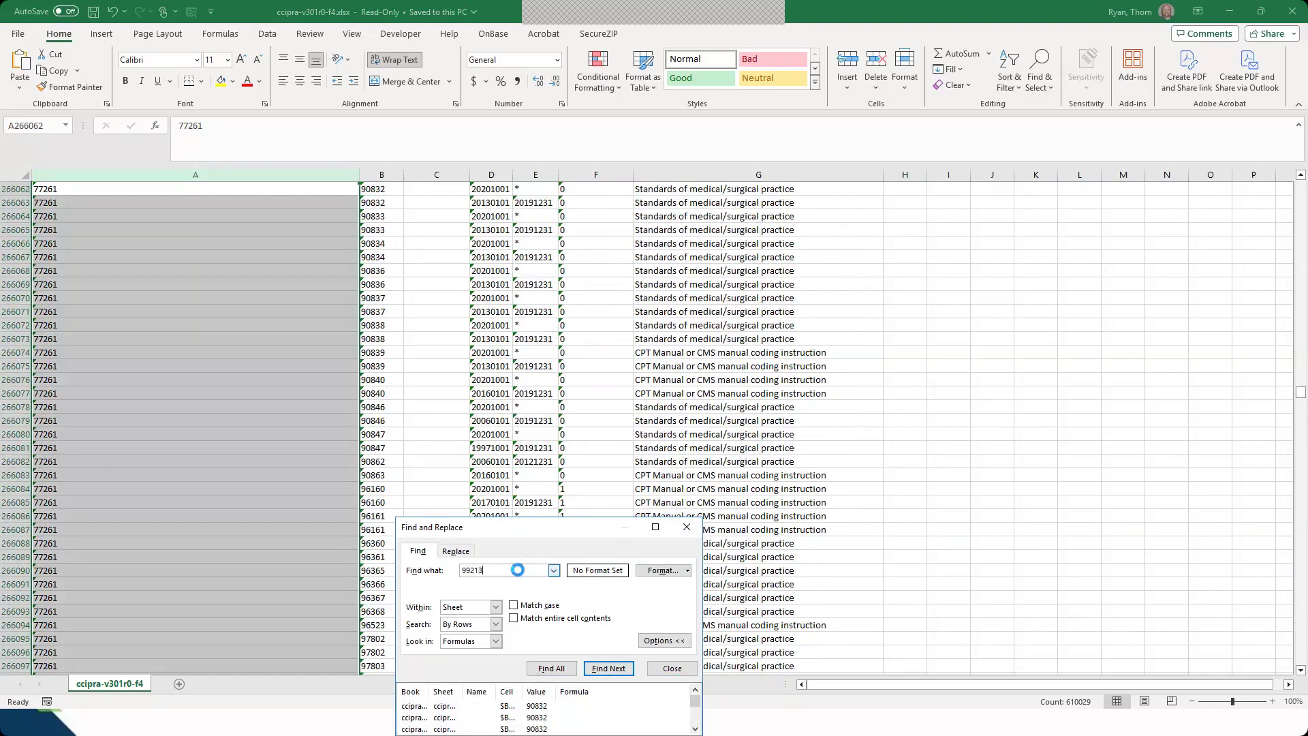
# Highlight rows 520776 and 520775, pairing 99213 with 90863 and 90862, and select all of column F to examine its indicators
pyautogui.scroll(-20, 274, 548)
pyautogui.scroll(9, 295, 544)
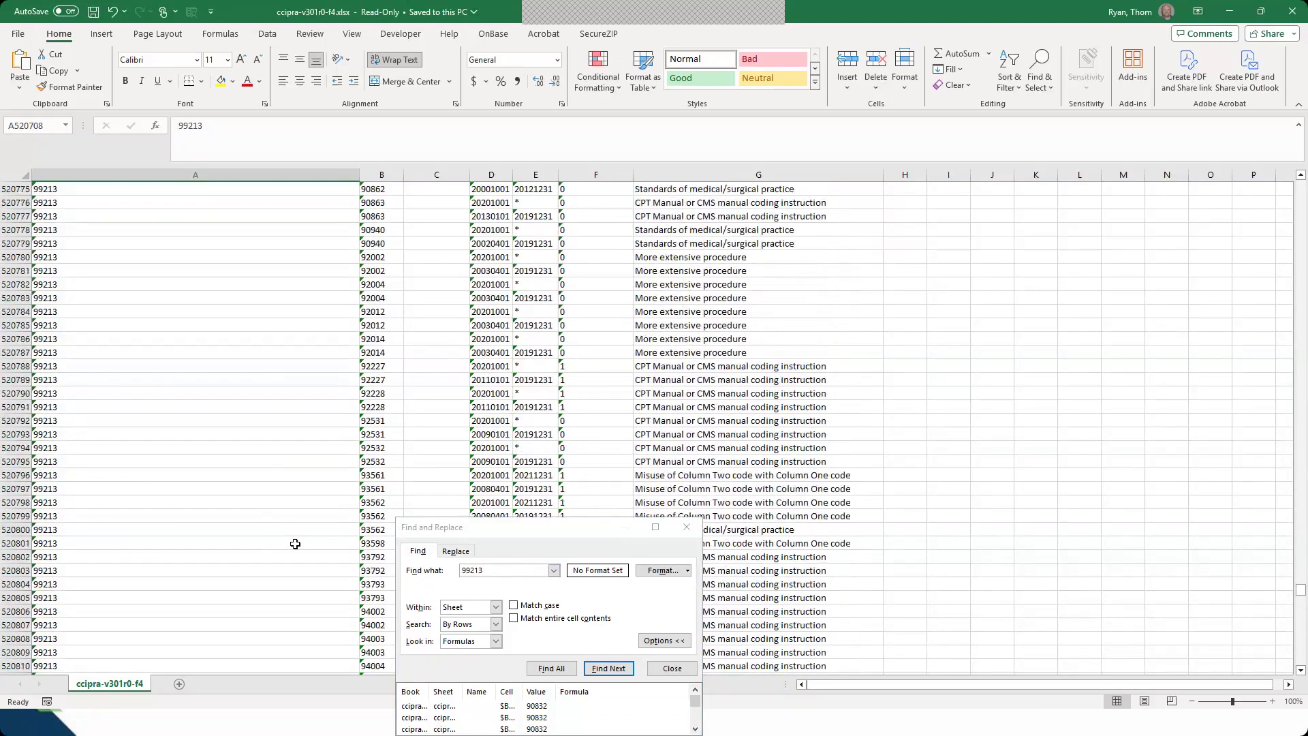
pyautogui.scroll(1, 264, 567)
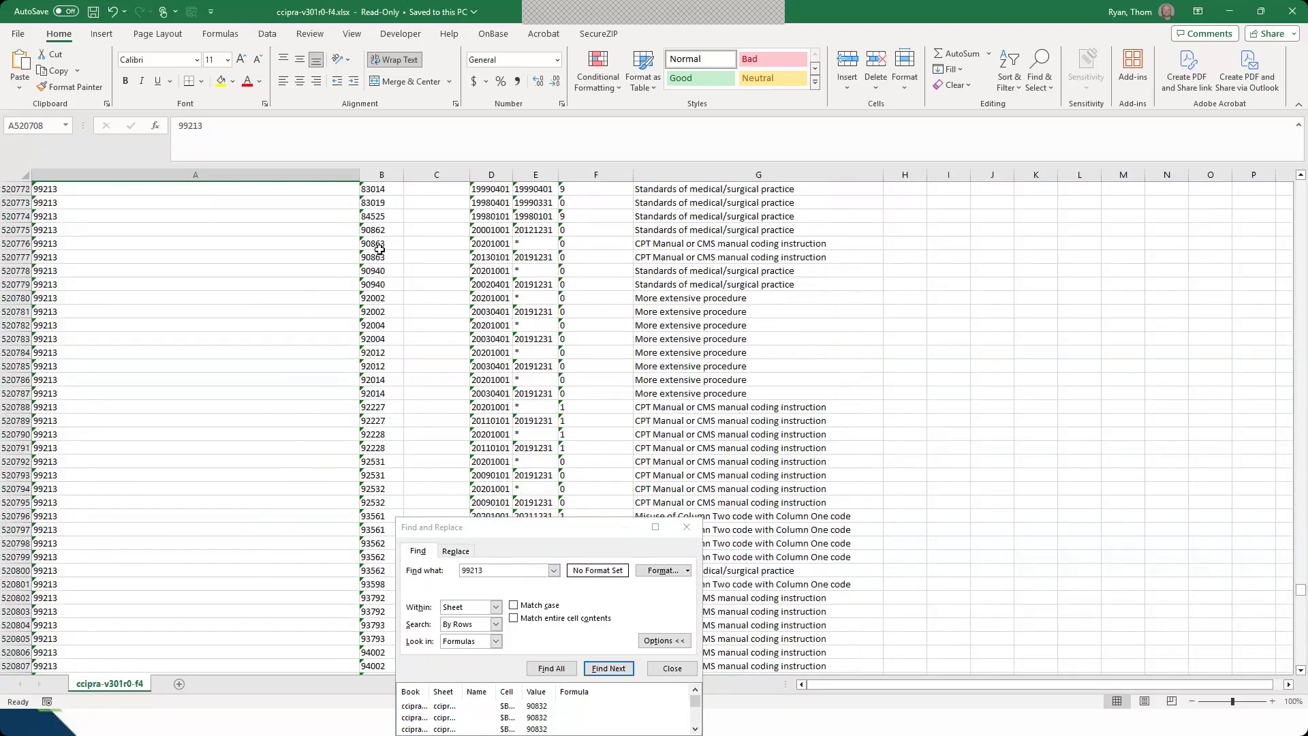
pyautogui.click(12, 246)
pyautogui.click(12, 245)
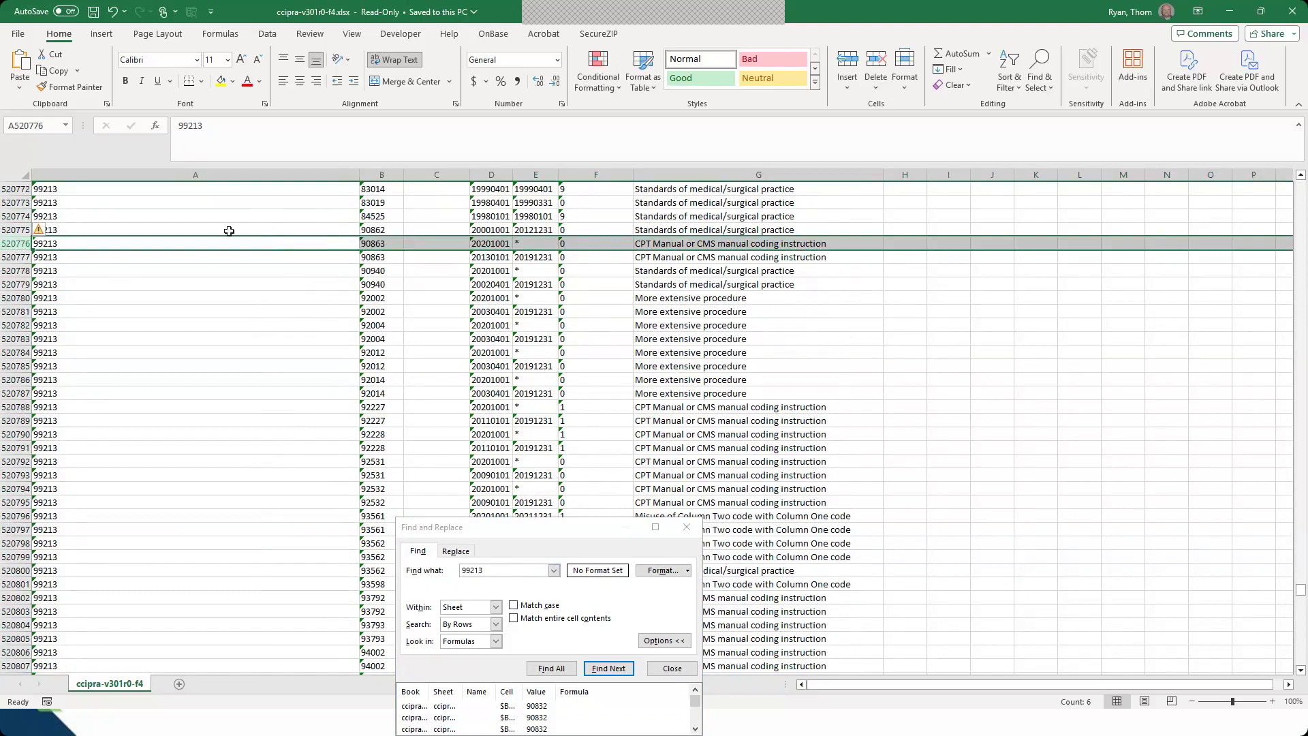
pyautogui.click(10, 229)
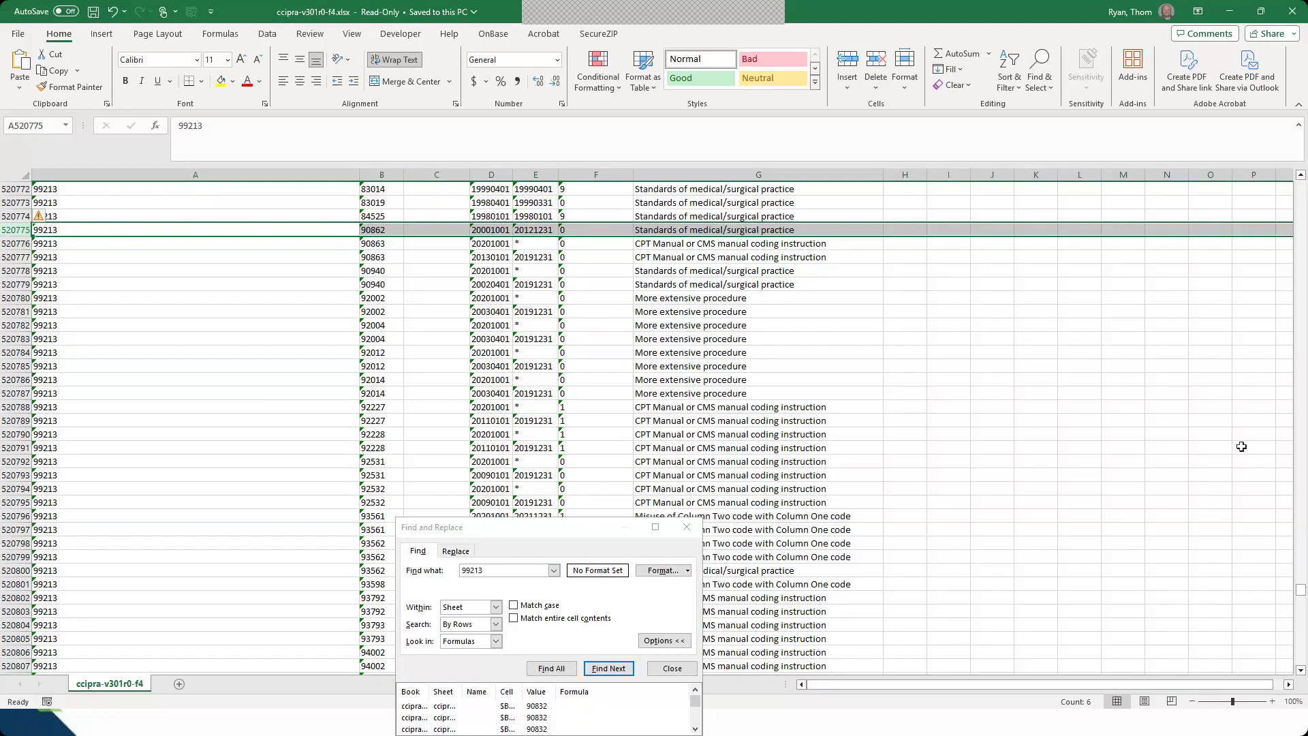
pyautogui.click(672, 669)
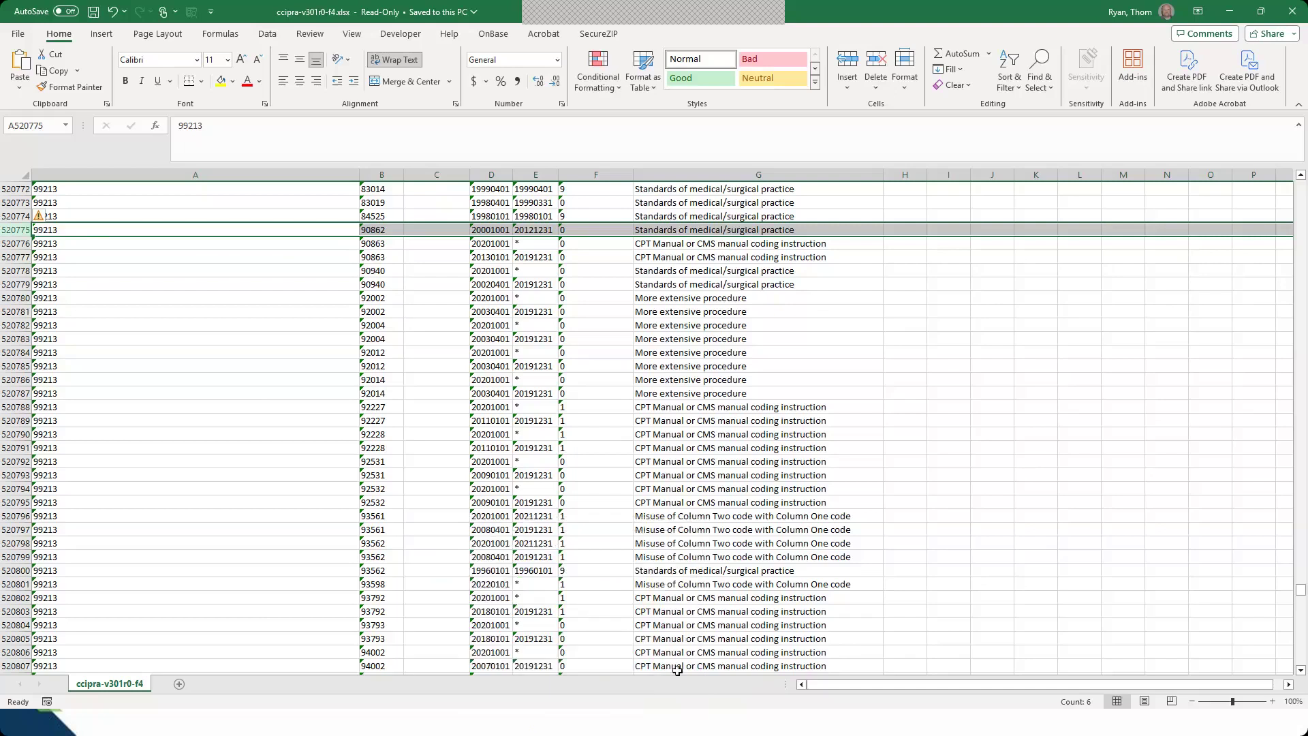
pyautogui.click(604, 171)
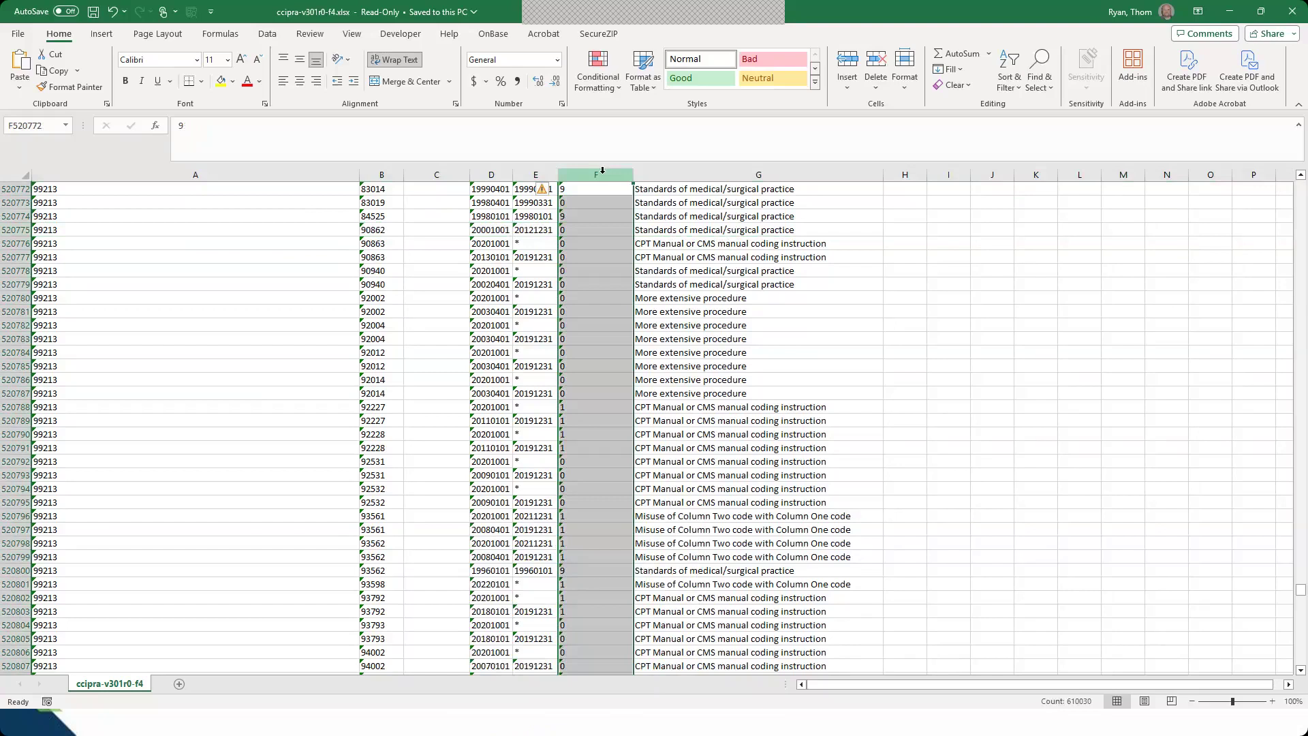
# Switch from the workbook back to the CMS procedure-to-procedure edits page and open the Medicare NCCI FAQ Library
pyautogui.click(1231, 15)
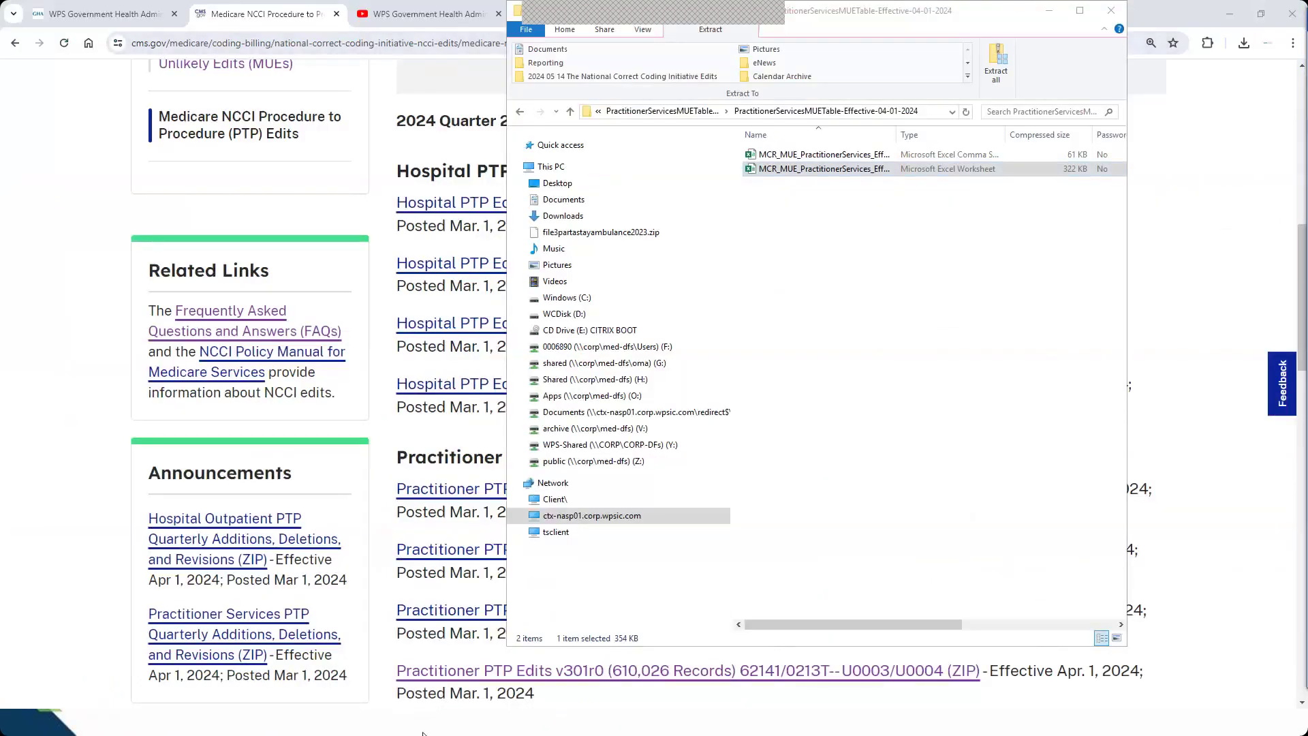
pyautogui.click(111, 432)
pyautogui.scroll(3, 53, 345)
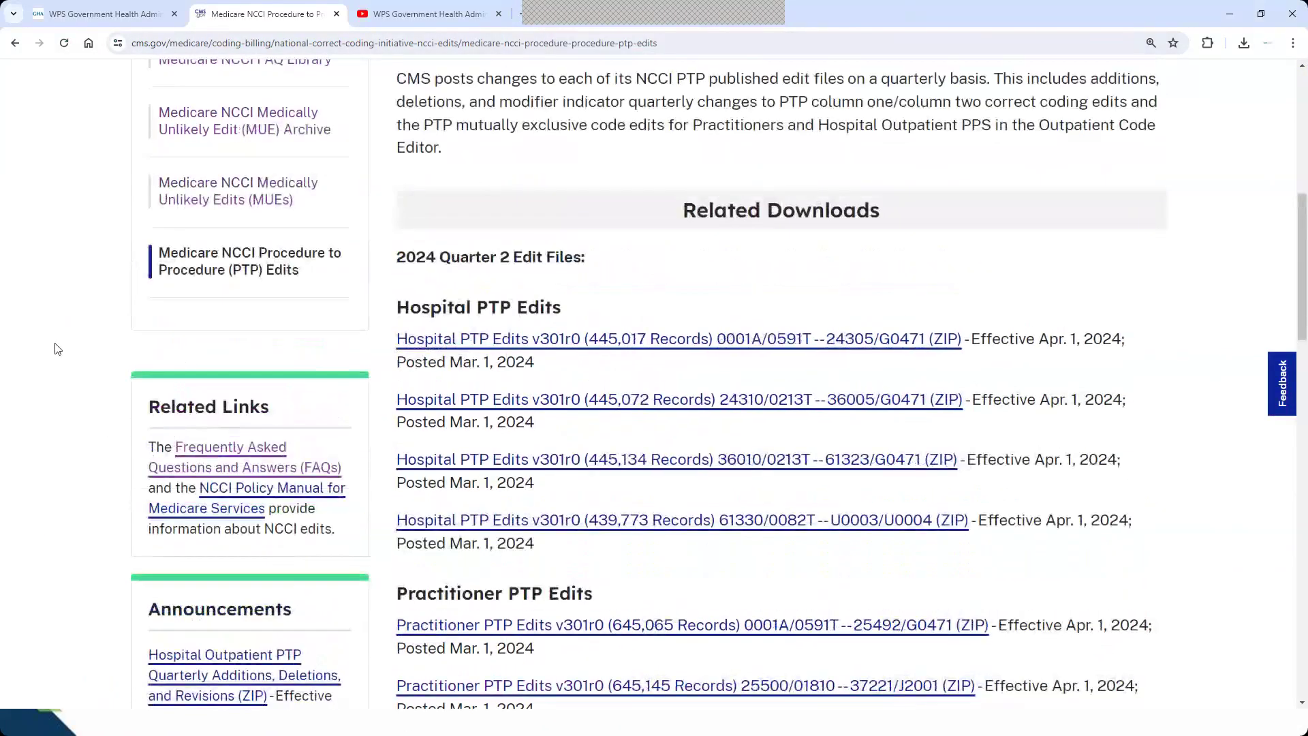
pyautogui.scroll(1, 55, 347)
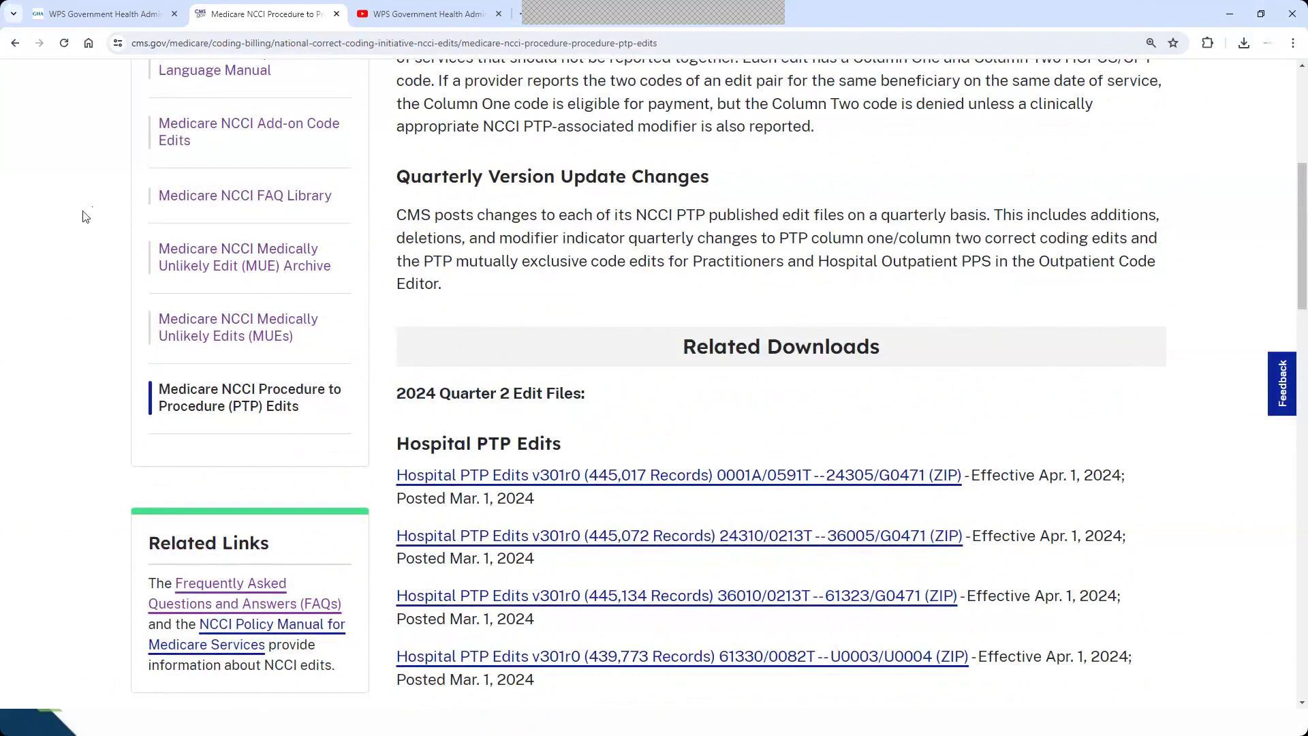
pyautogui.click(257, 198)
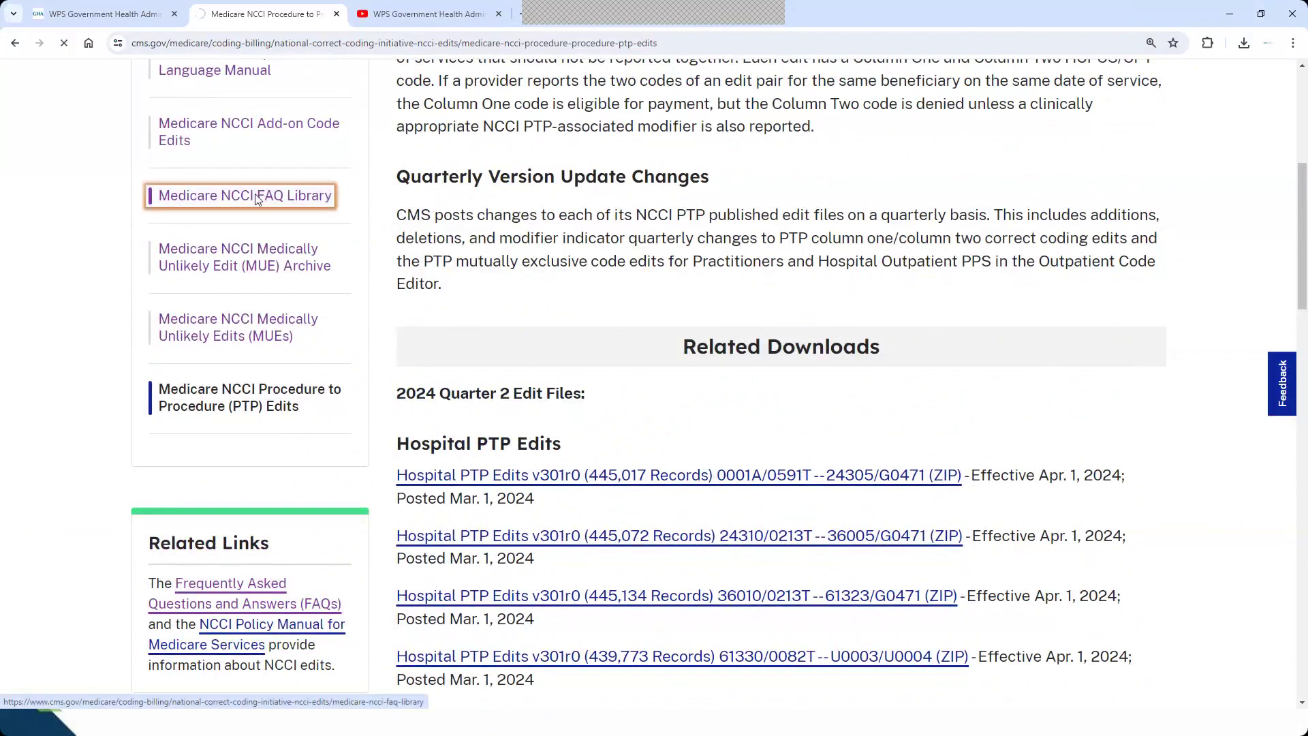
# Open the NCCI Modifiers section of the FAQ library to read which modifiers are allowed, and go back
pyautogui.scroll(-3, 1128, 449)
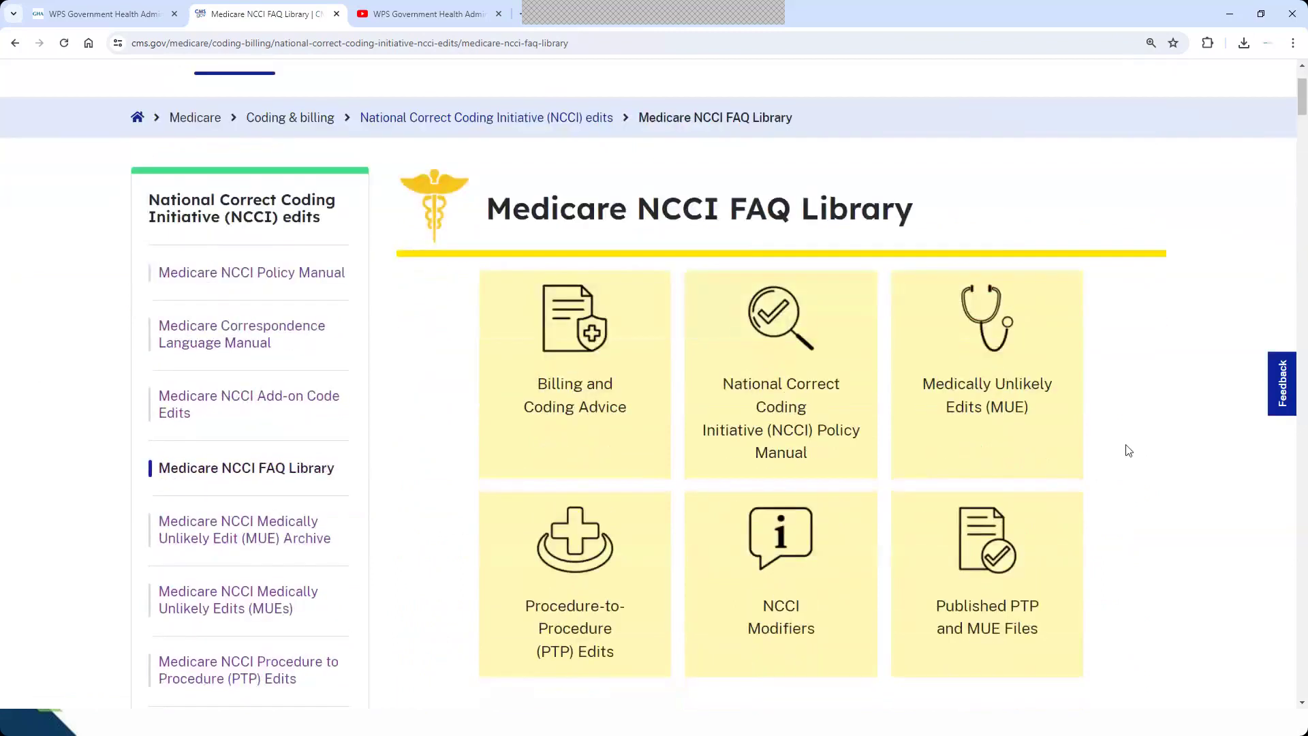
pyautogui.scroll(-1, 1128, 449)
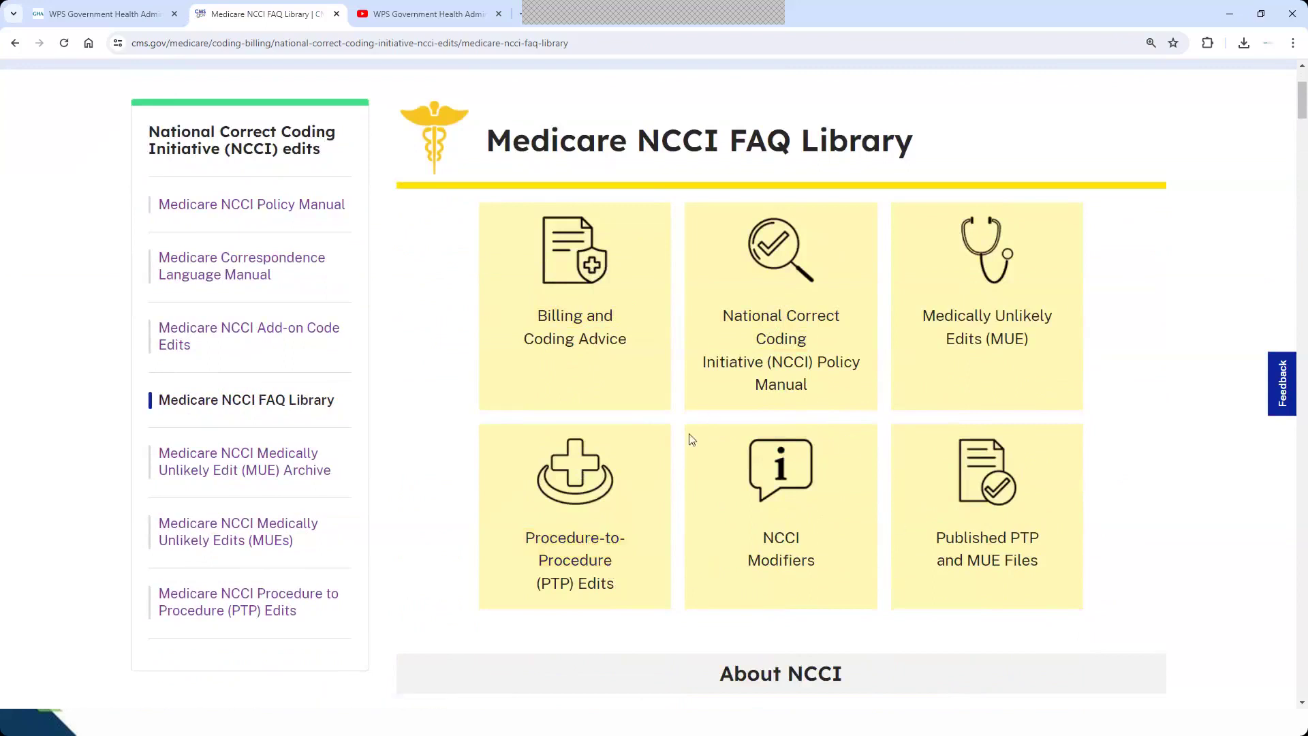
pyautogui.click(789, 542)
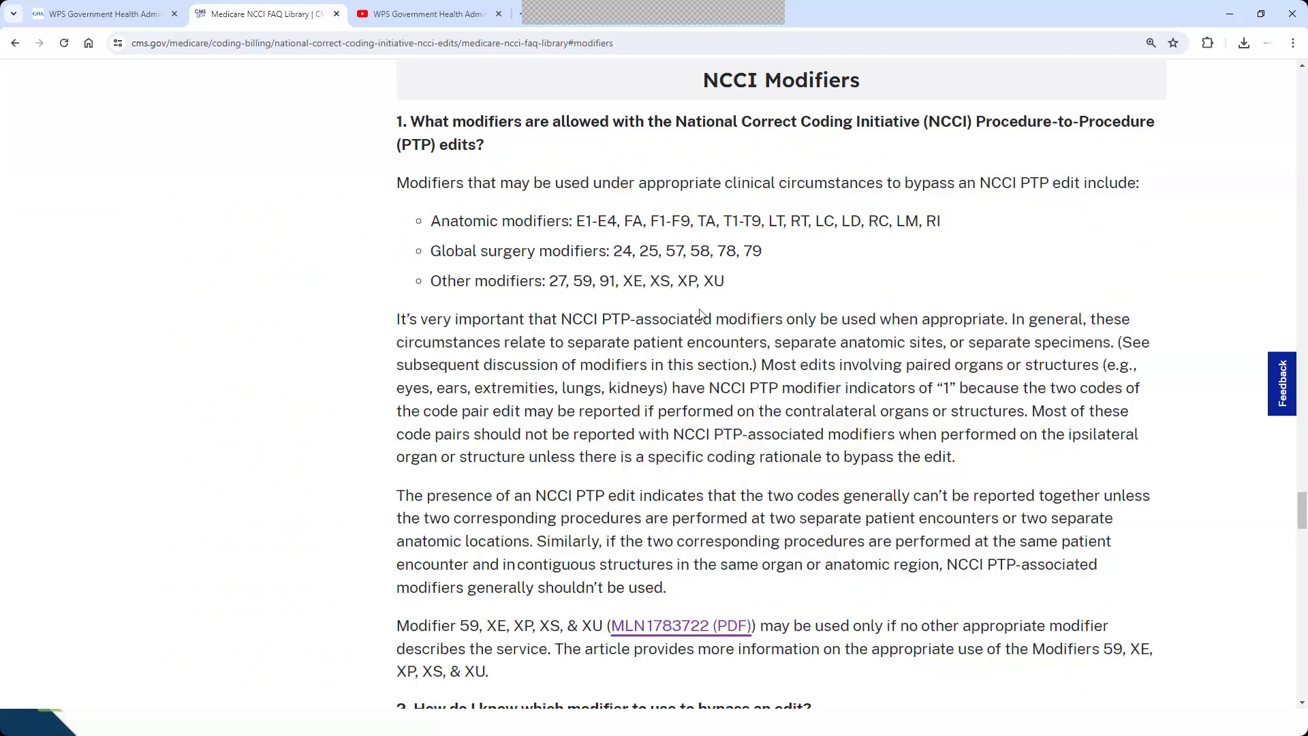
pyautogui.click(14, 43)
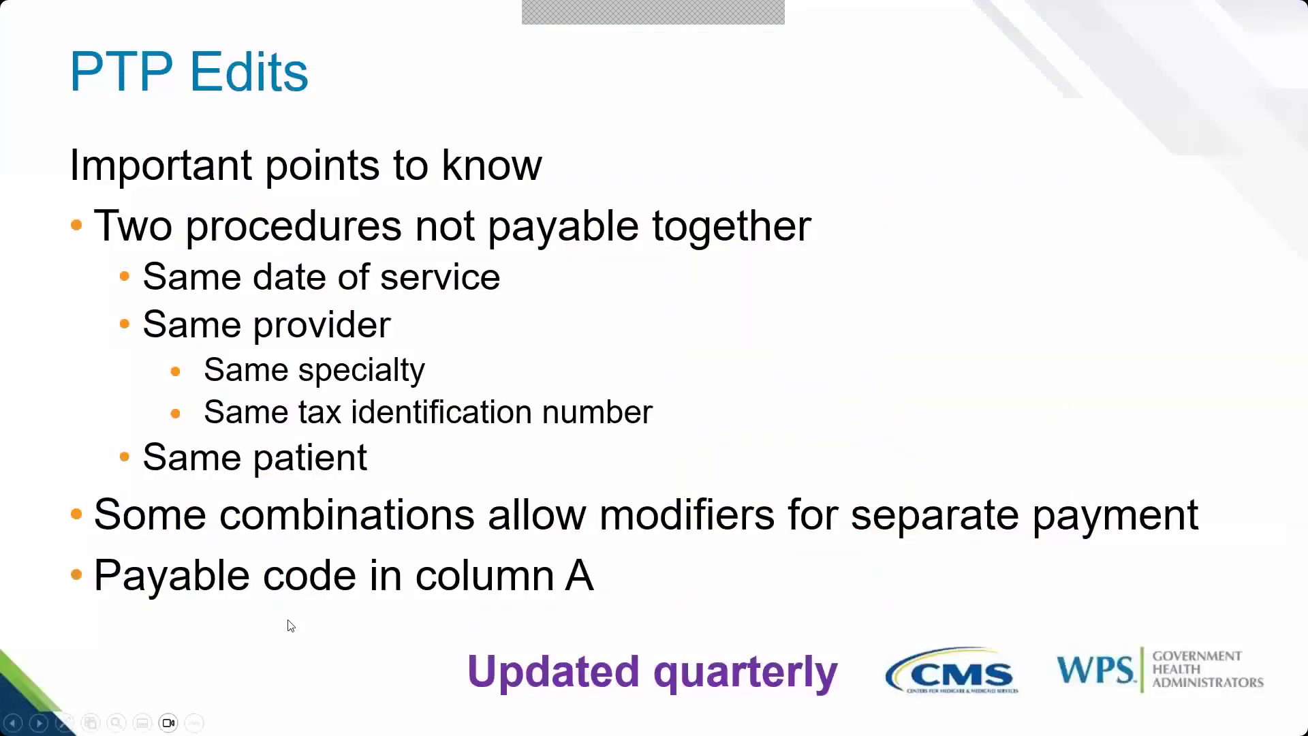
pyautogui.press('Right')
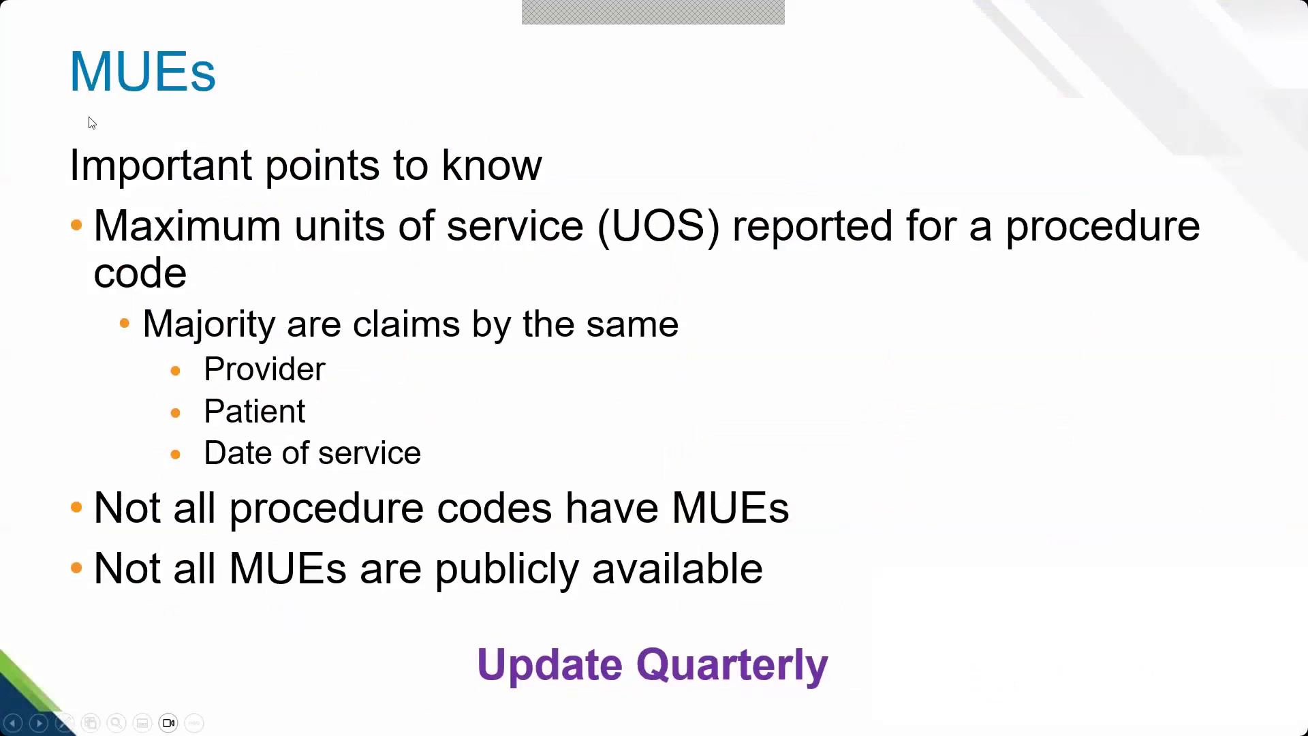
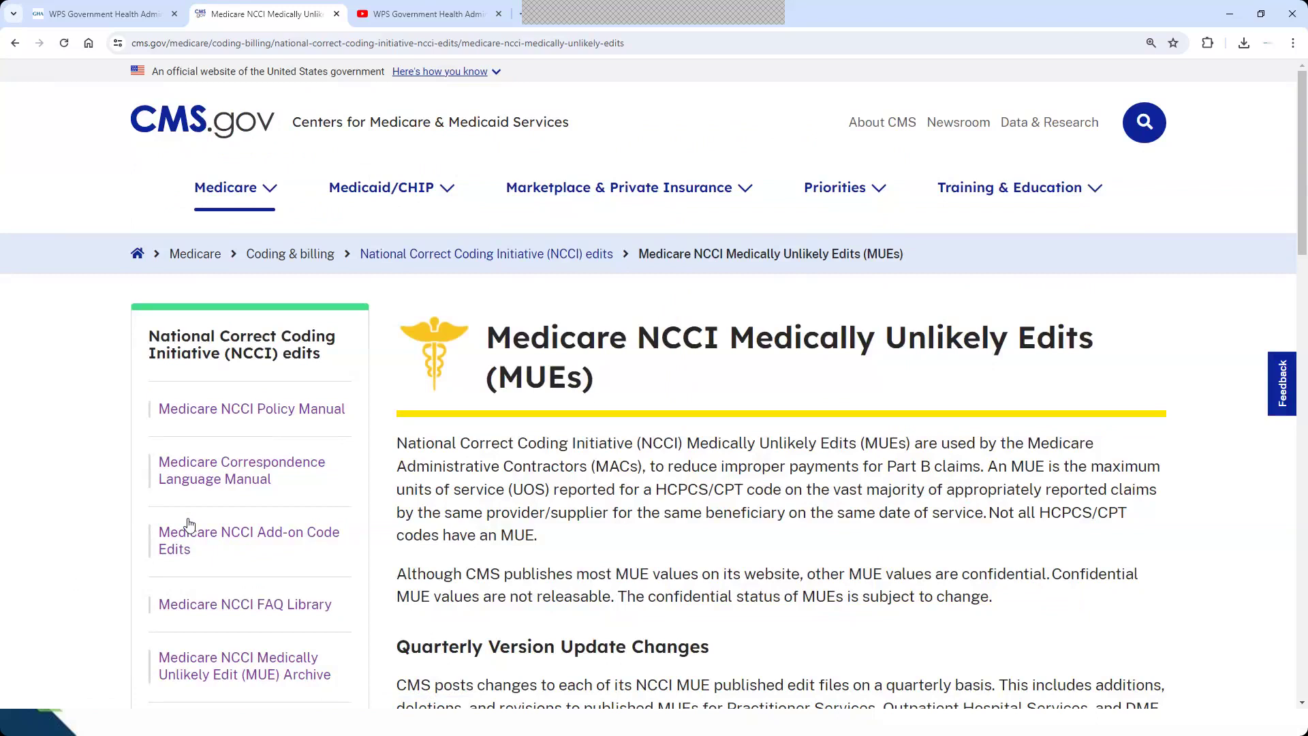
# Look through the Medically Unlikely Edits page, examining its related downloads, related links and quarterly announcements
pyautogui.scroll(-3, 841, 591)
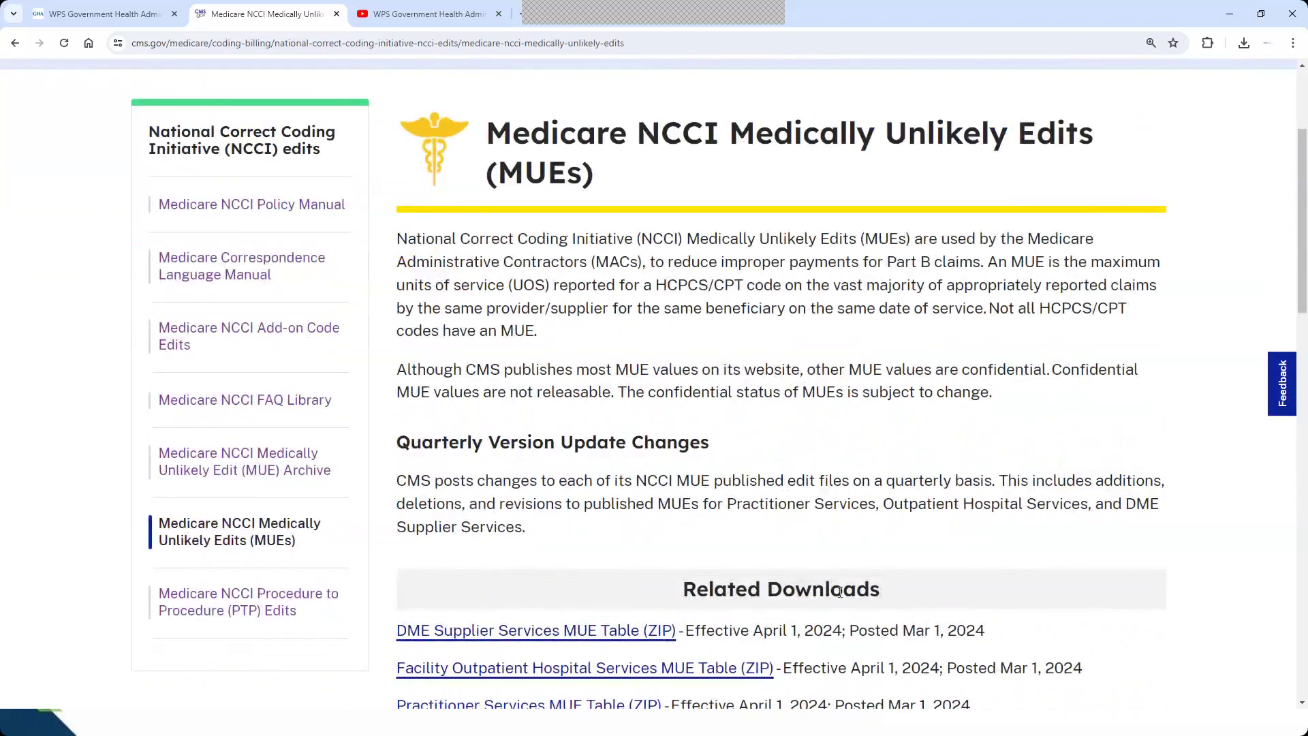
pyautogui.scroll(-1, 841, 591)
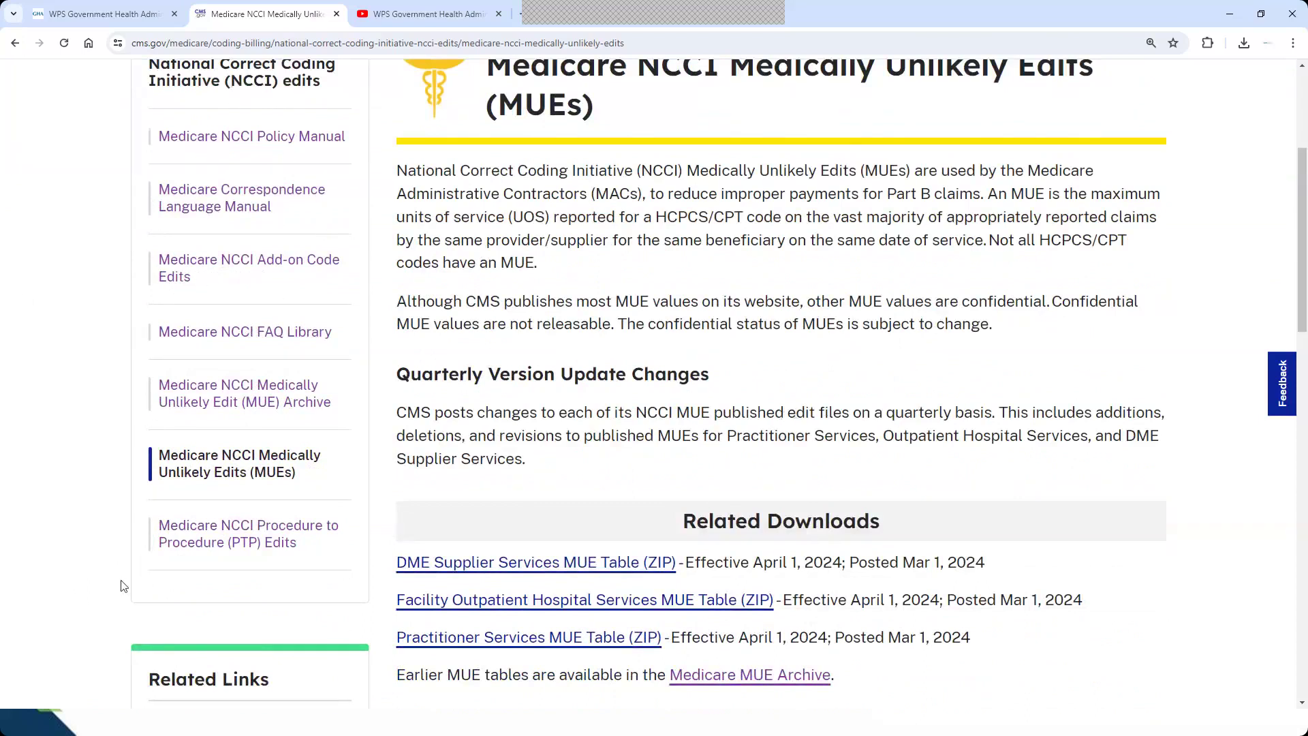
pyautogui.scroll(-3, 124, 586)
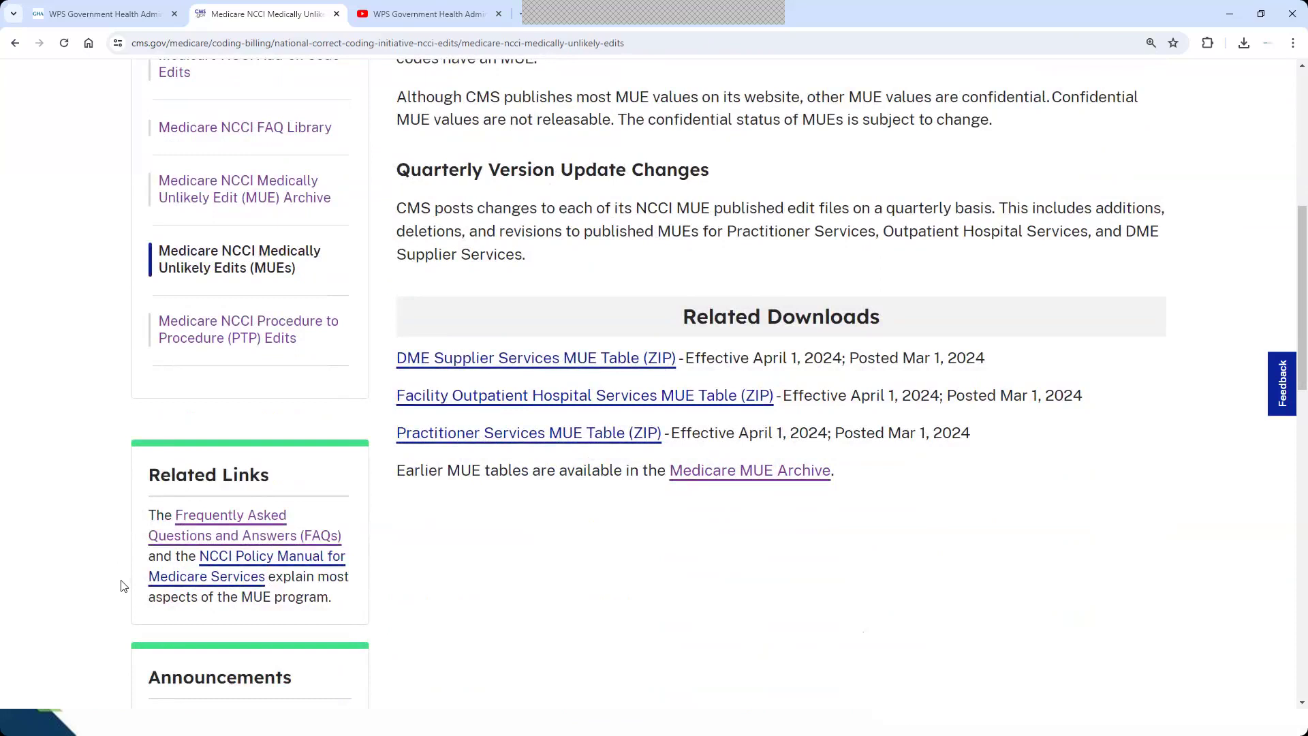
pyautogui.scroll(1, 315, 585)
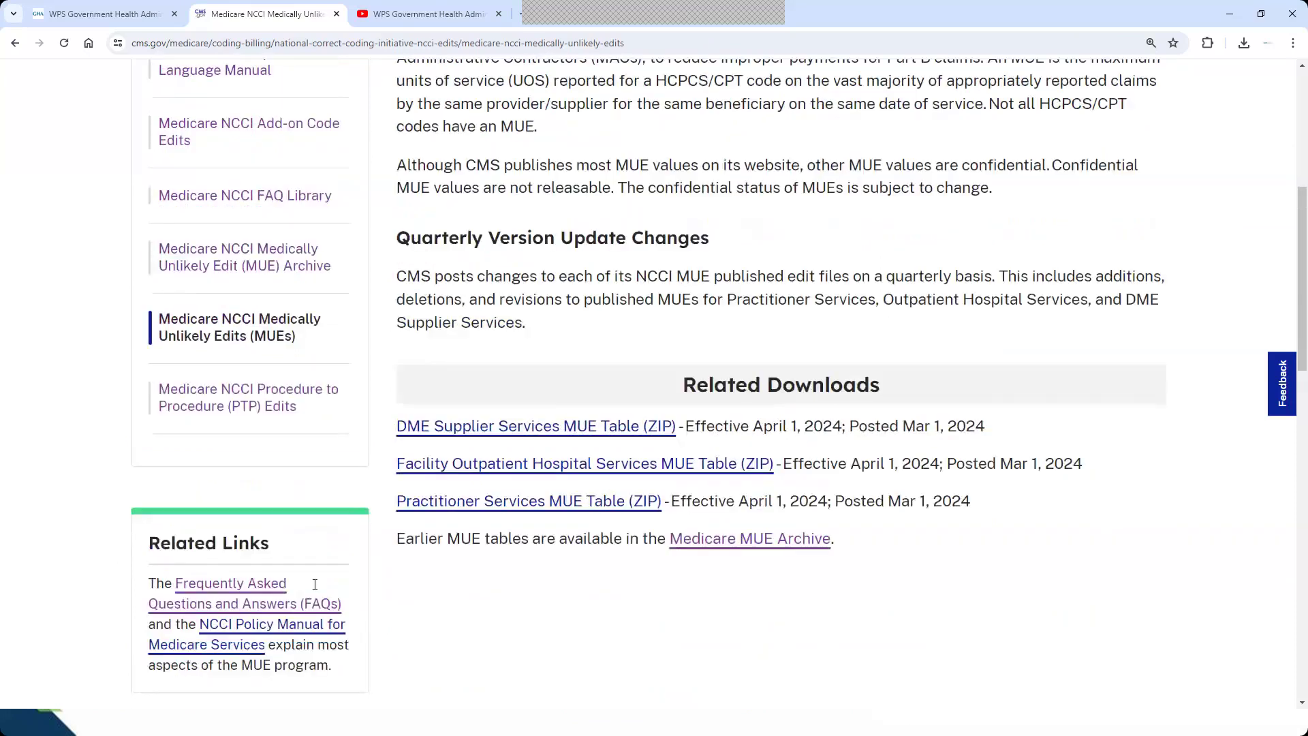
pyautogui.scroll(-5, 316, 590)
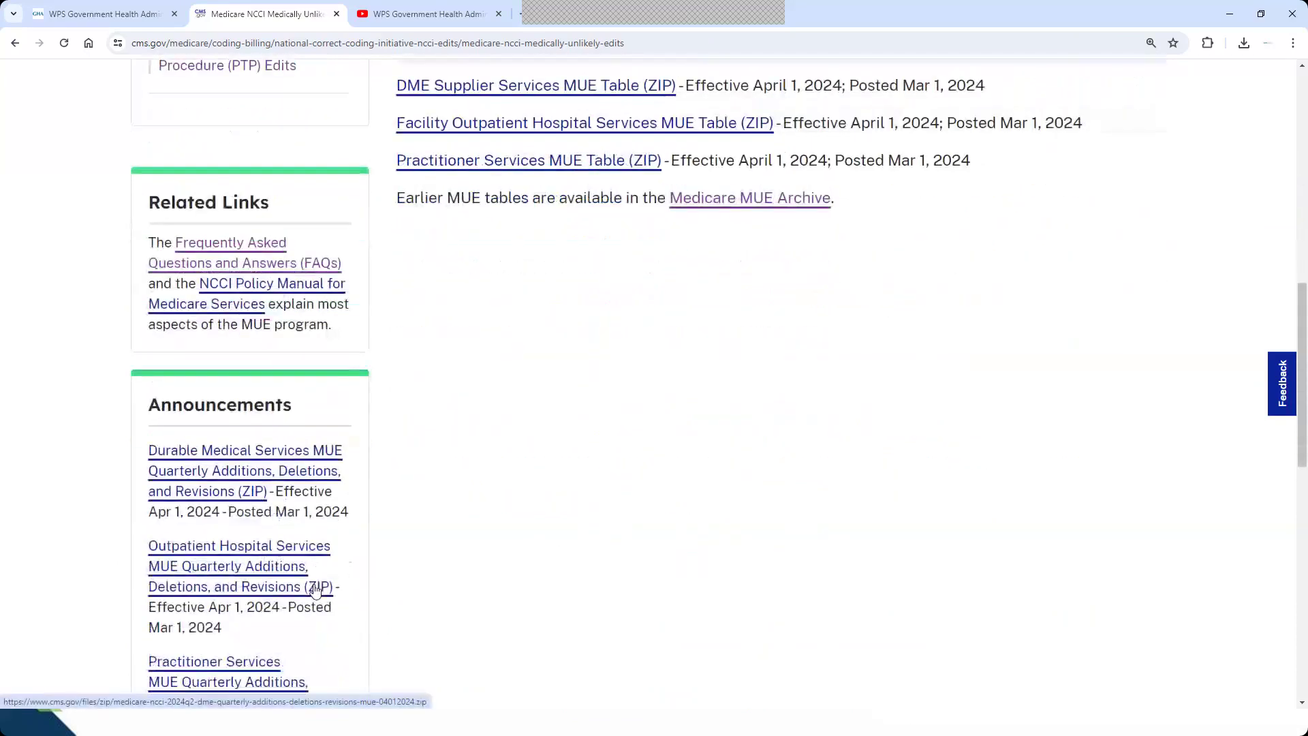
pyautogui.scroll(-2, 257, 349)
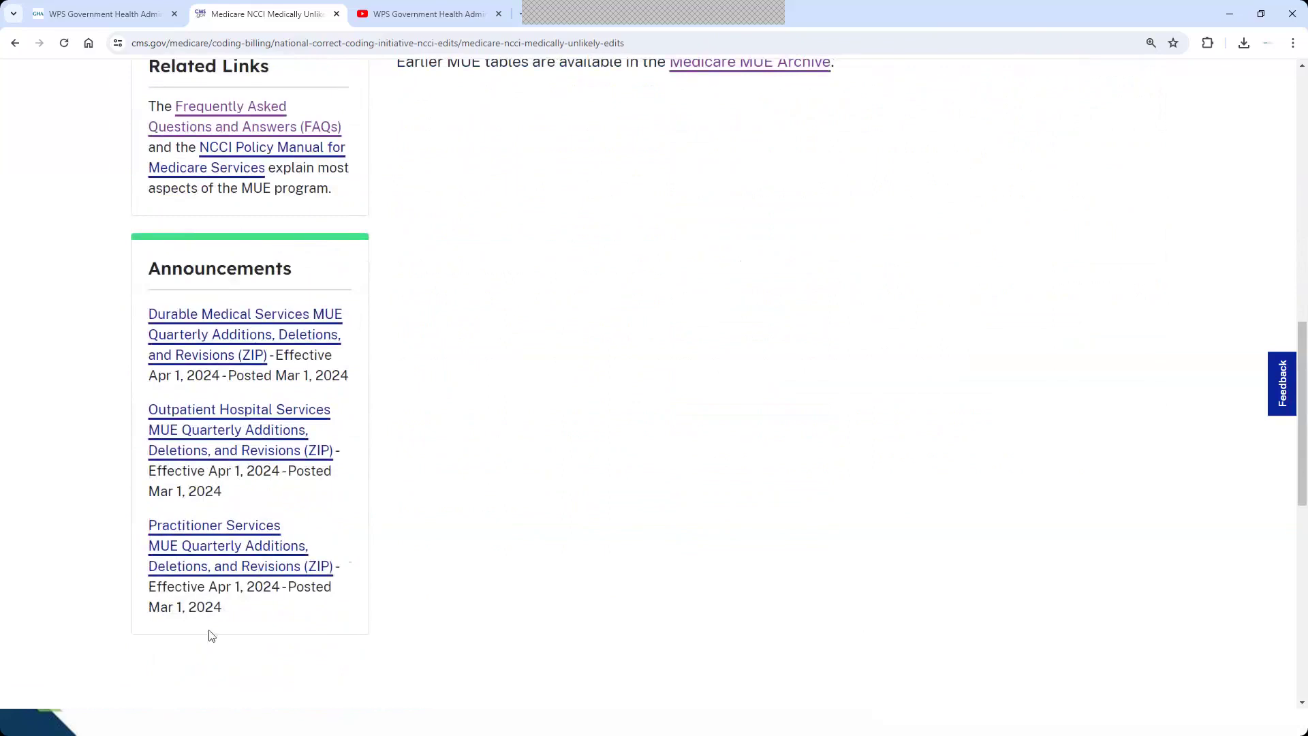
pyautogui.scroll(7, 546, 448)
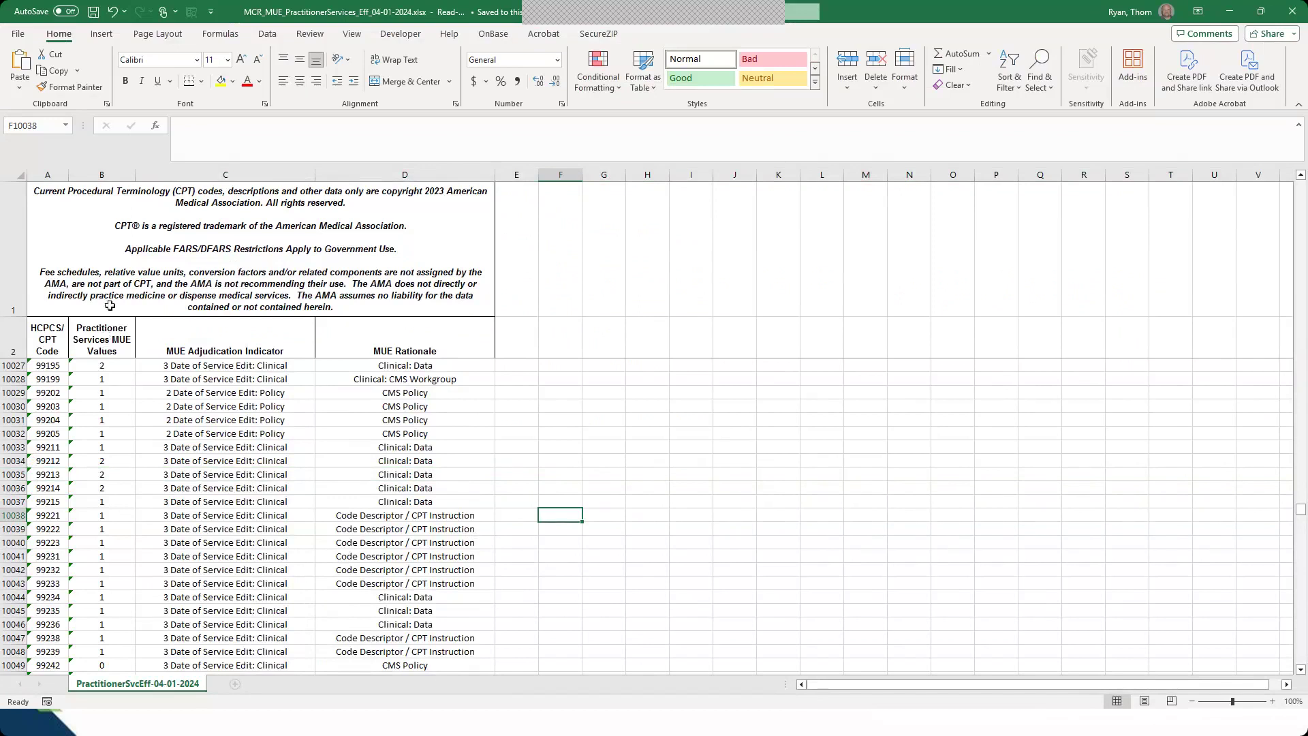
# Examine the Practitioner Services MUE Values, MUE Adjudication Indicator and MUE Rationale columns, highlighting the first two and selecting sample cells
pyautogui.click(111, 175)
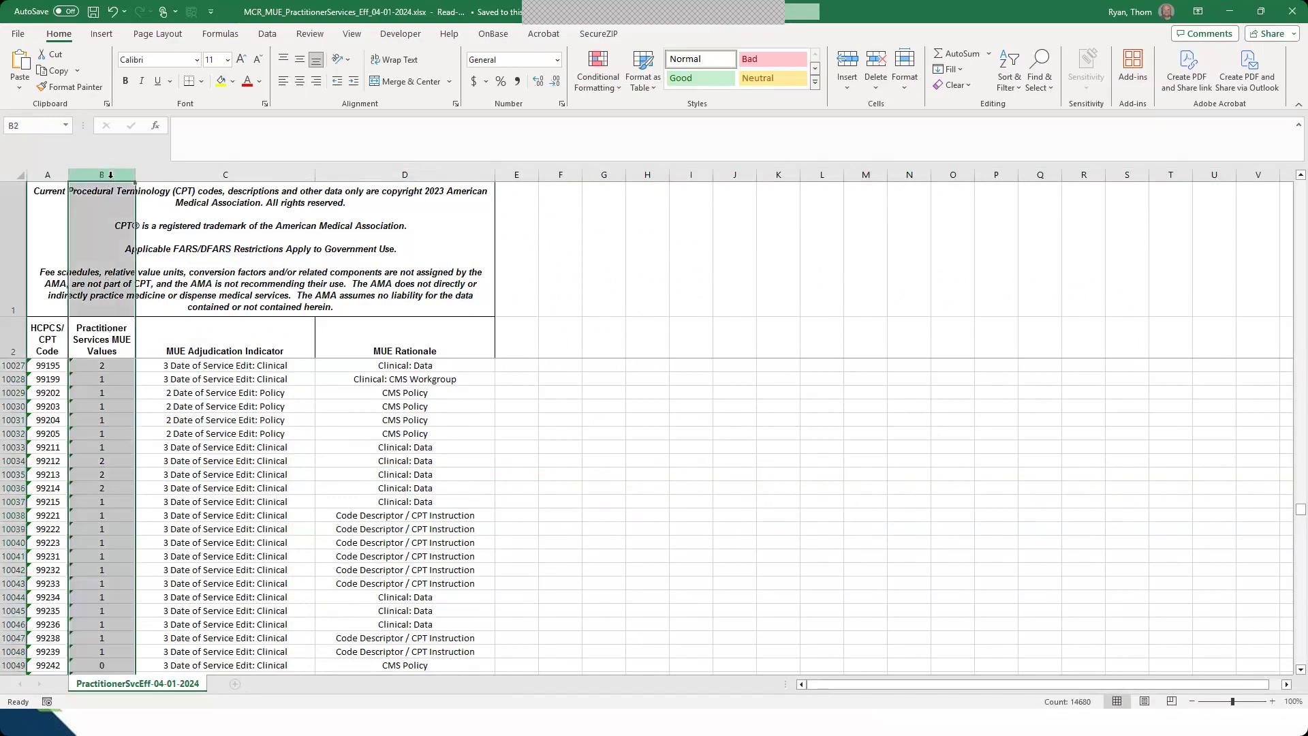
pyautogui.click(115, 377)
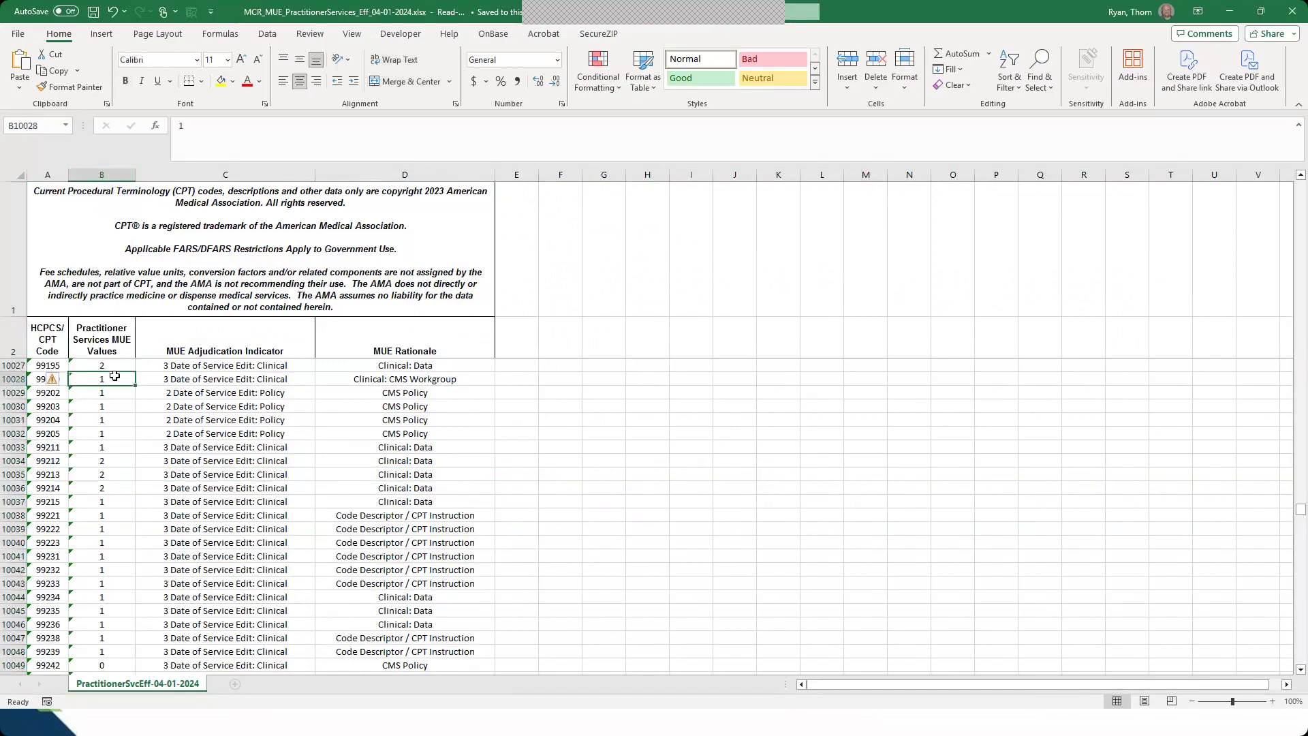
pyautogui.click(213, 176)
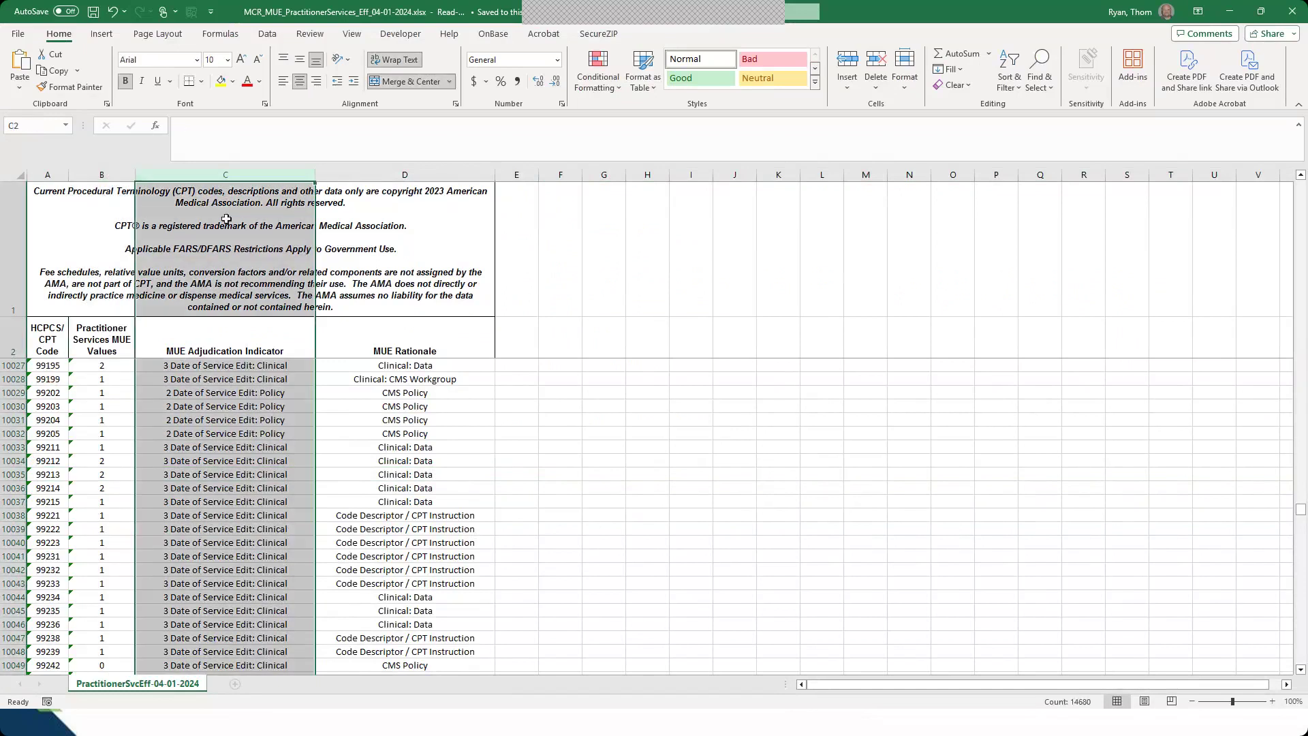
pyautogui.click(204, 462)
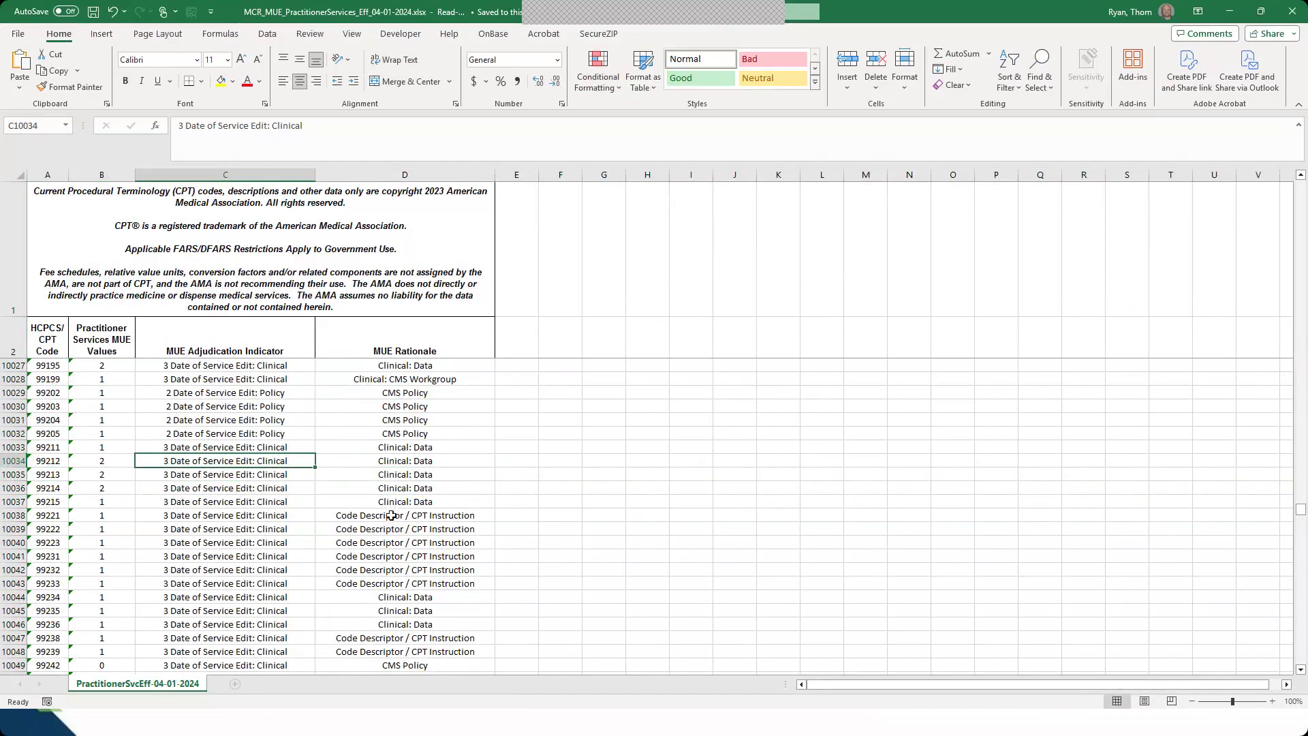
pyautogui.click(342, 516)
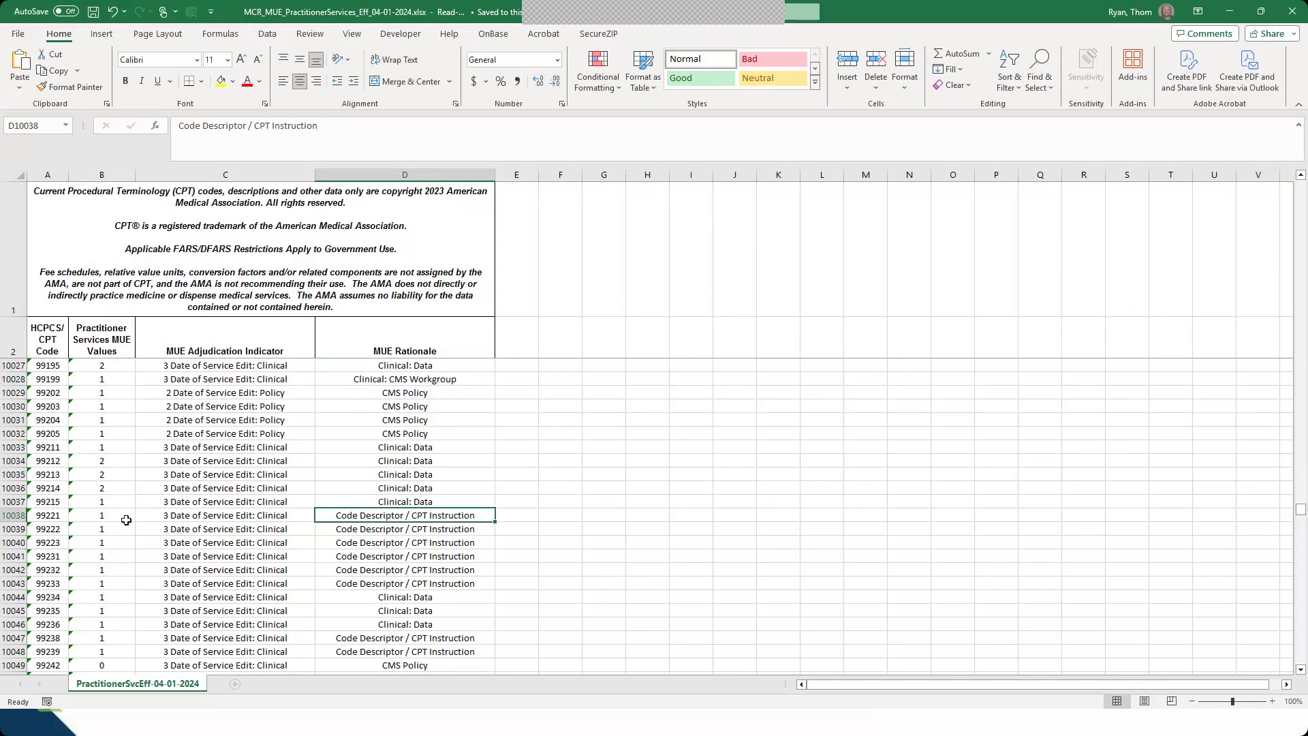
# Select the whole MUE Adjudication Indicator column and search for 1 within it
pyautogui.scroll(3, 119, 470)
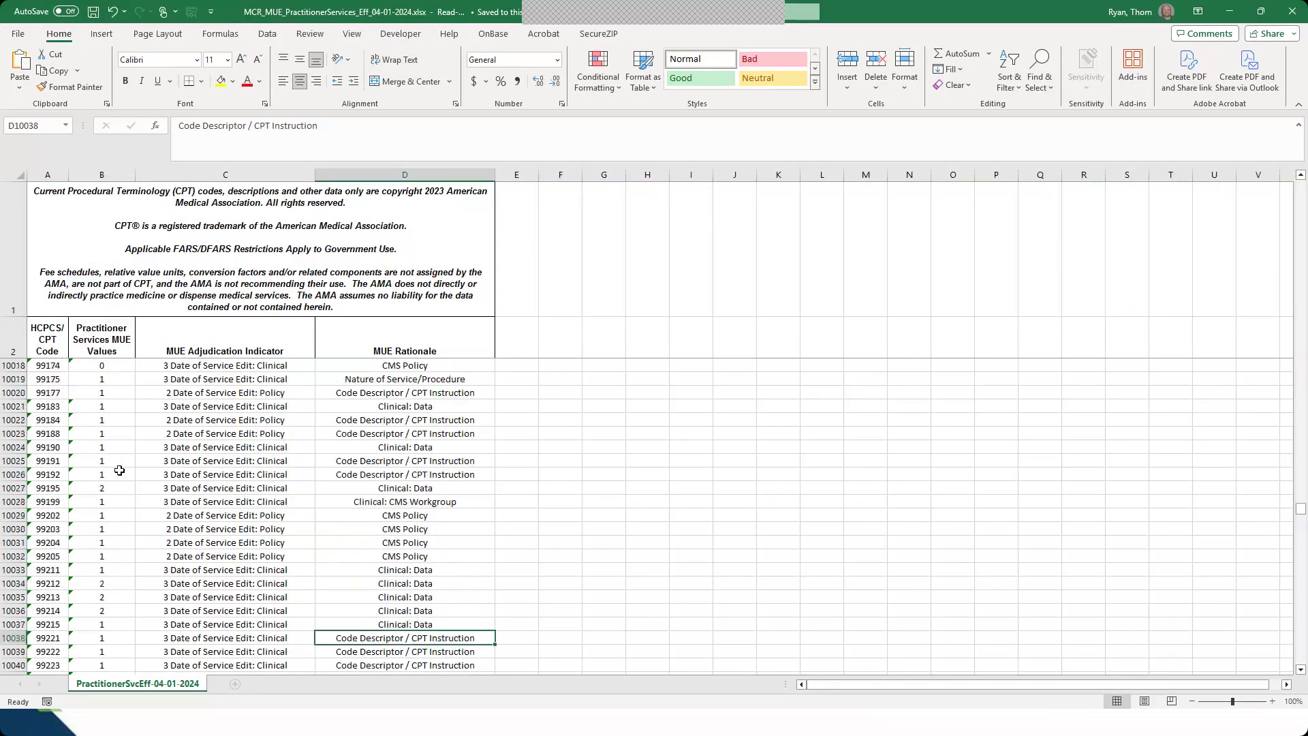
pyautogui.scroll(7, 119, 471)
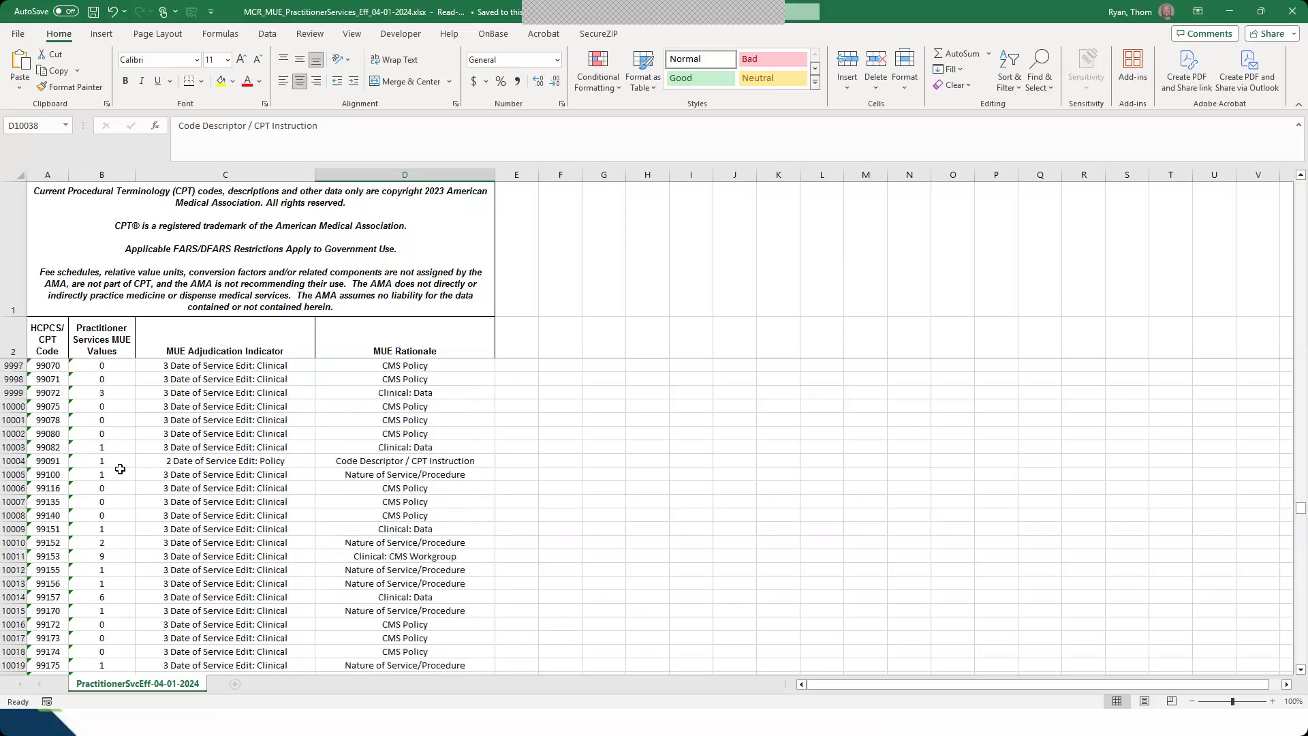
pyautogui.scroll(18, 120, 468)
pyautogui.scroll(5, 119, 469)
pyautogui.scroll(16, 120, 469)
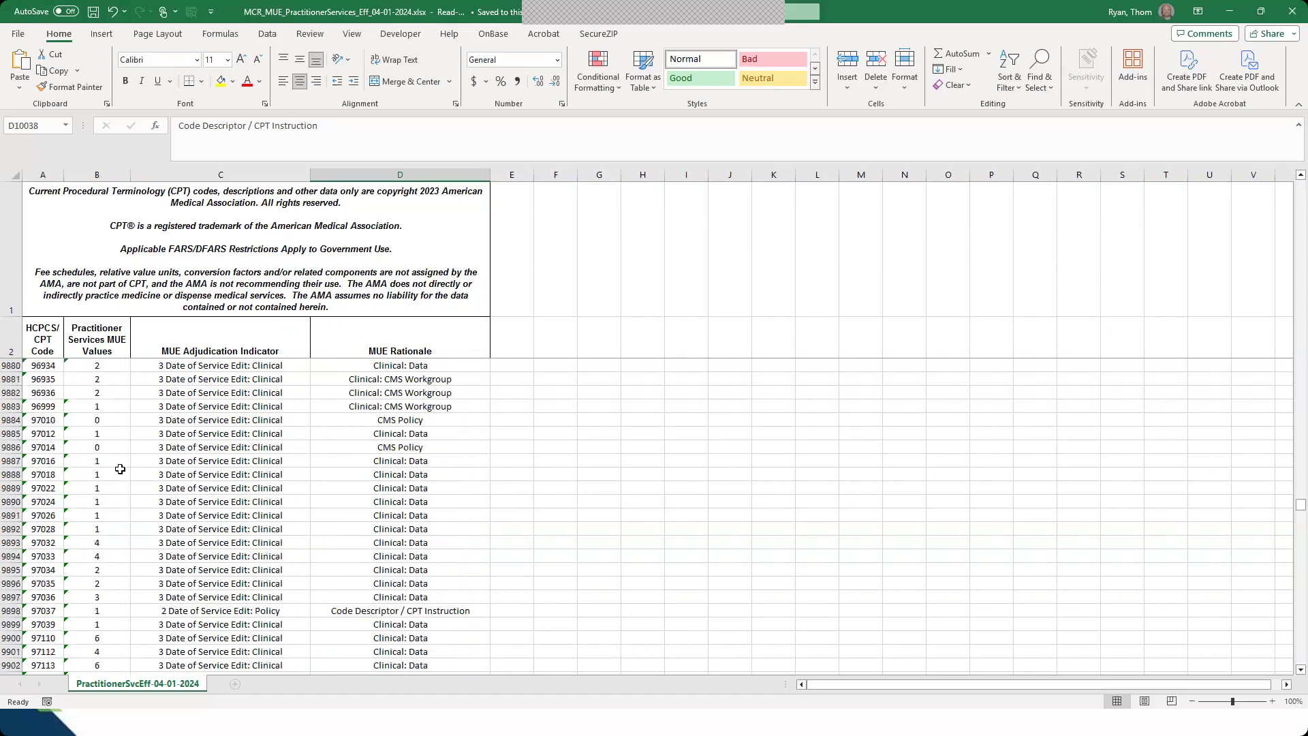
pyautogui.scroll(9, 120, 469)
pyautogui.click(224, 175)
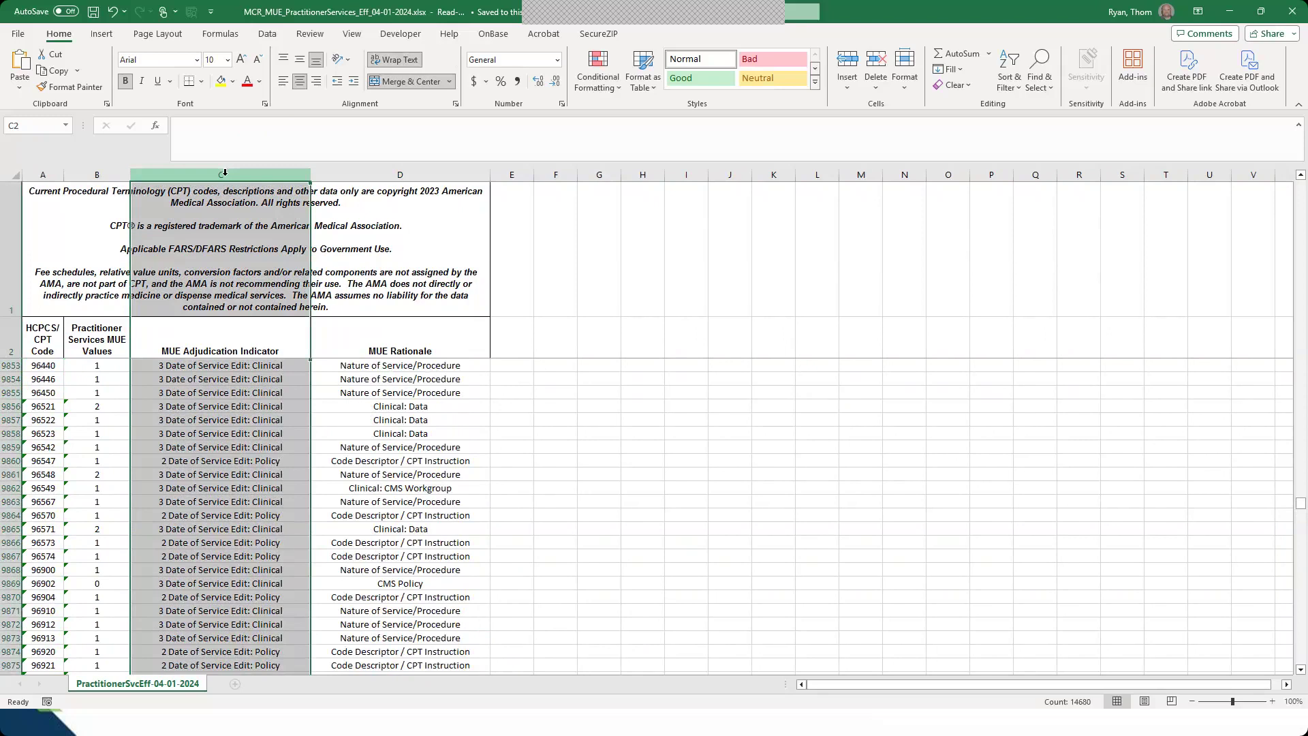
pyautogui.hotkey('ctrl', 'f')
pyautogui.write('1')
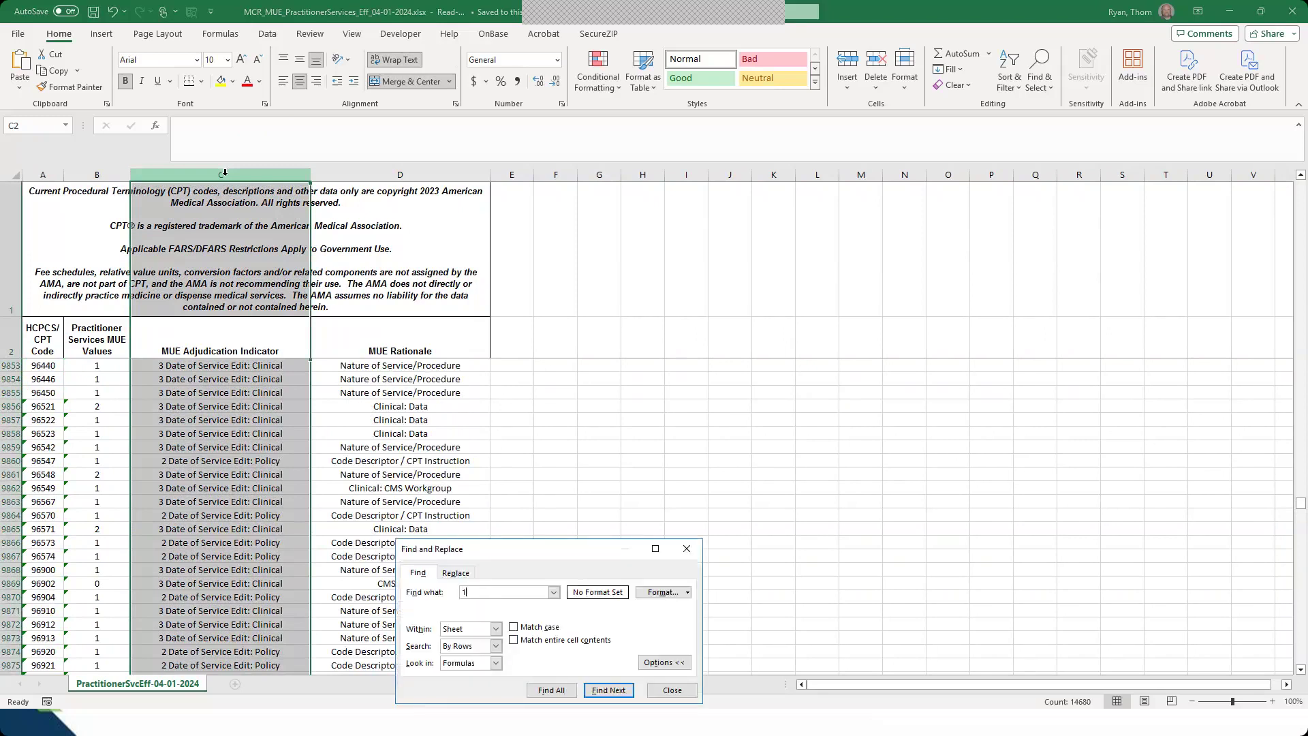
pyautogui.press('Return')
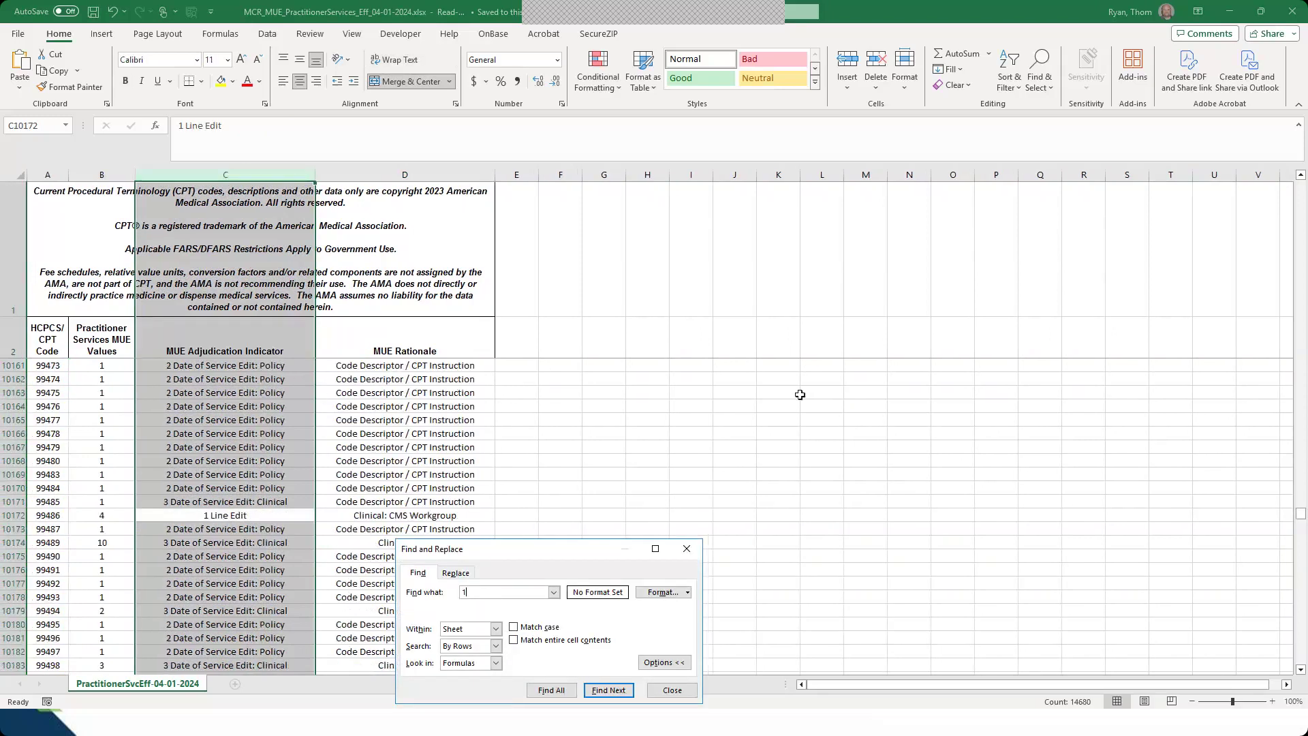
# Close the search and examine the MUE value and adjudication indicator of code 99486, compare code 99473, and select the entire 99486 row
pyautogui.click(672, 690)
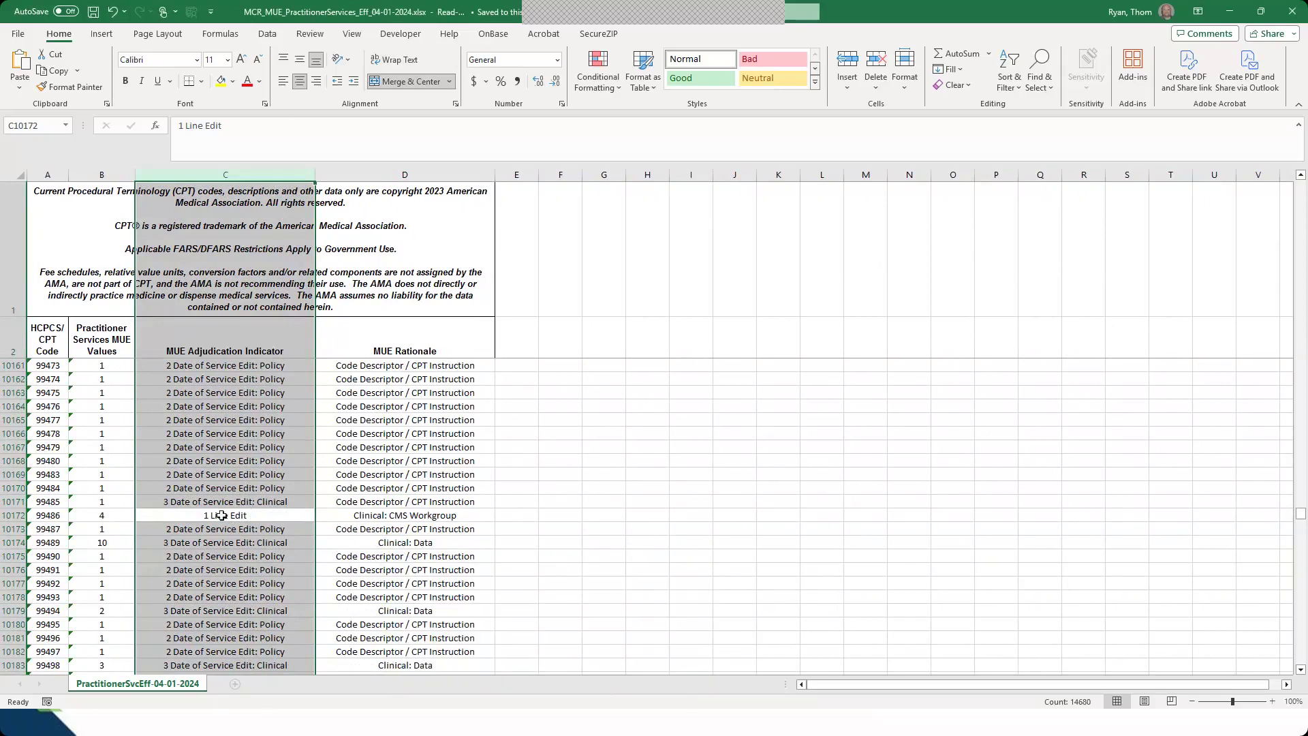
pyautogui.click(52, 515)
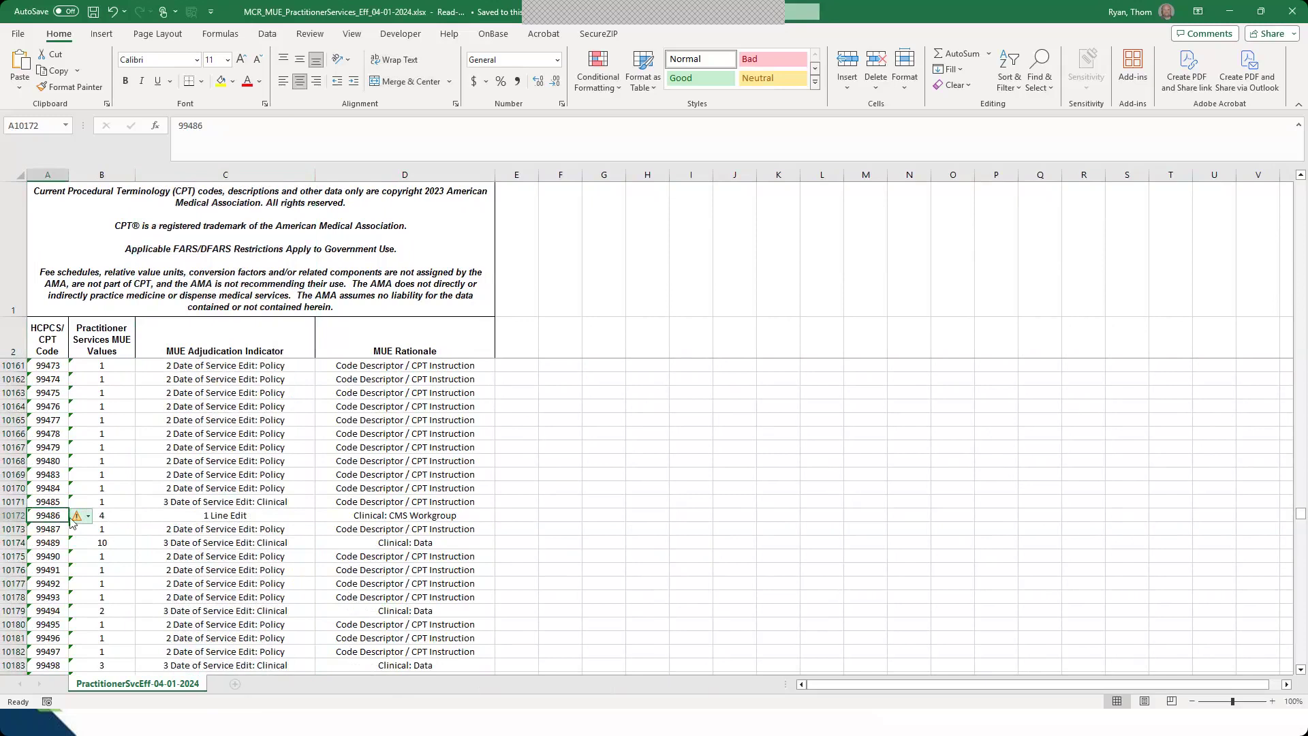
pyautogui.click(103, 520)
pyautogui.click(204, 518)
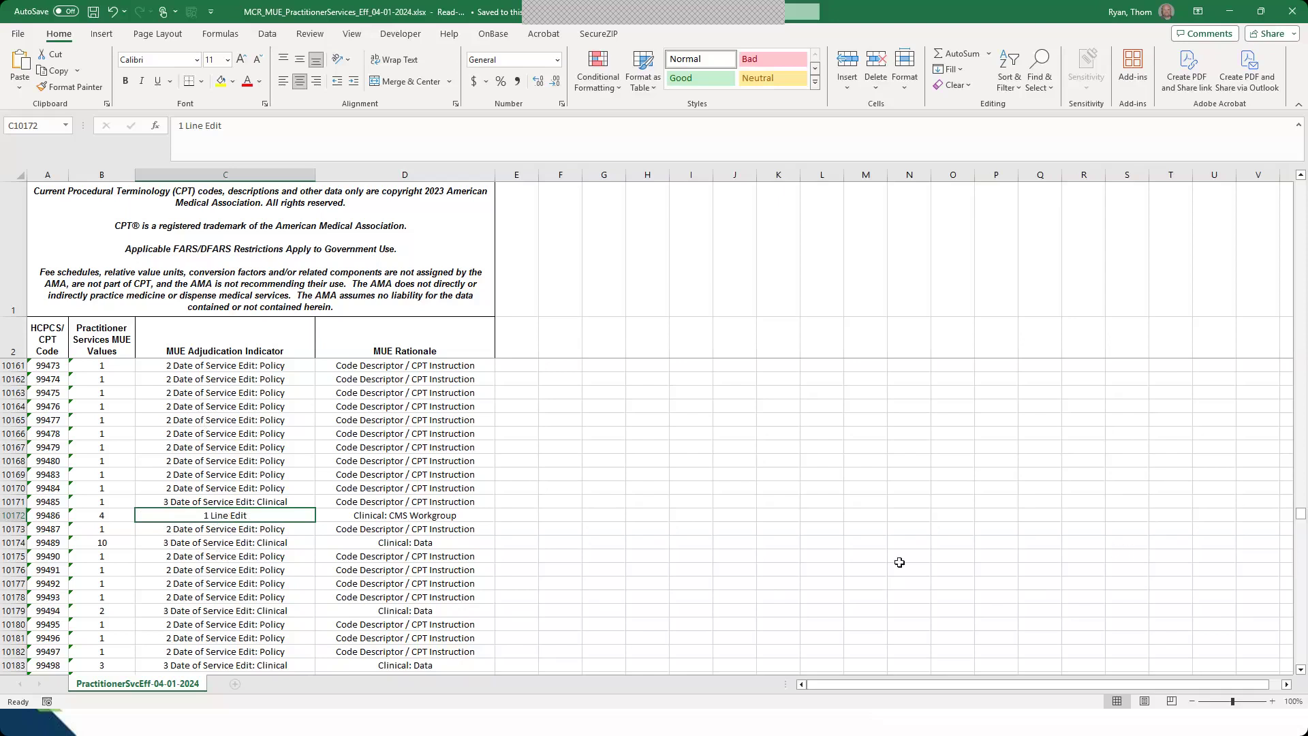
pyautogui.click(48, 364)
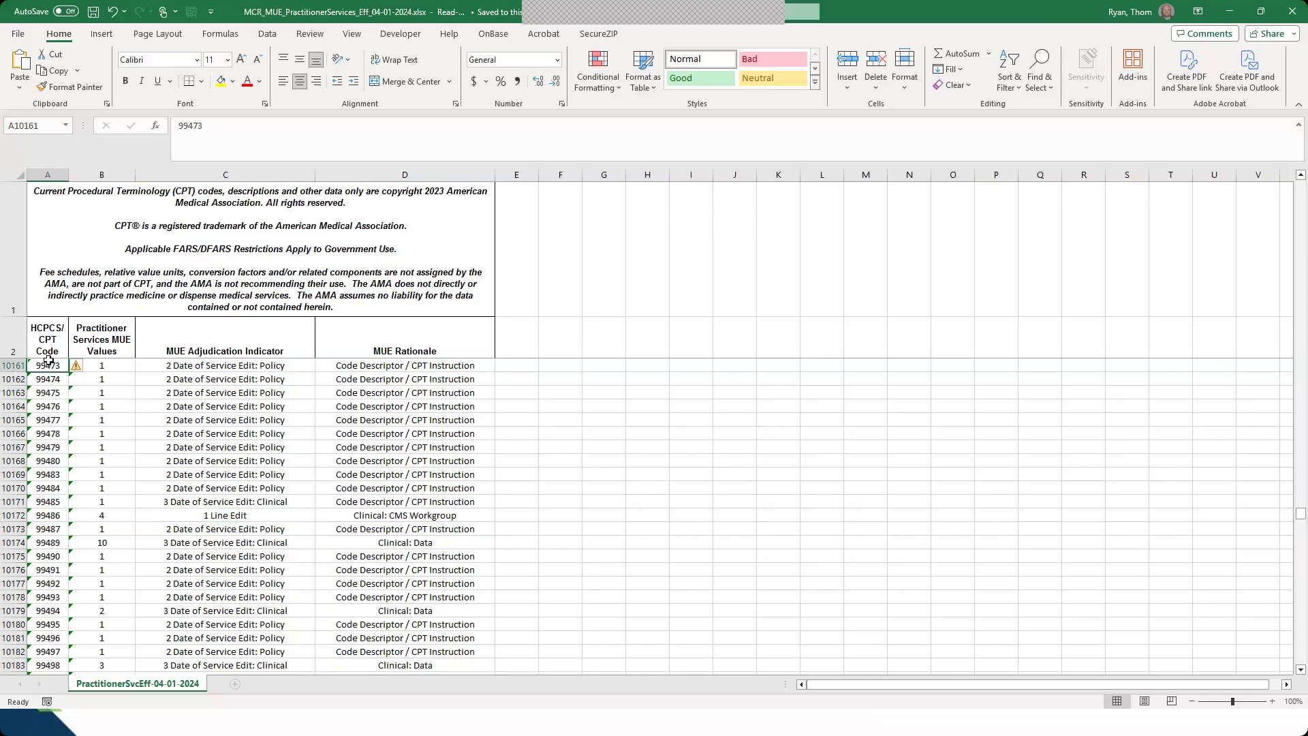
pyautogui.click(112, 368)
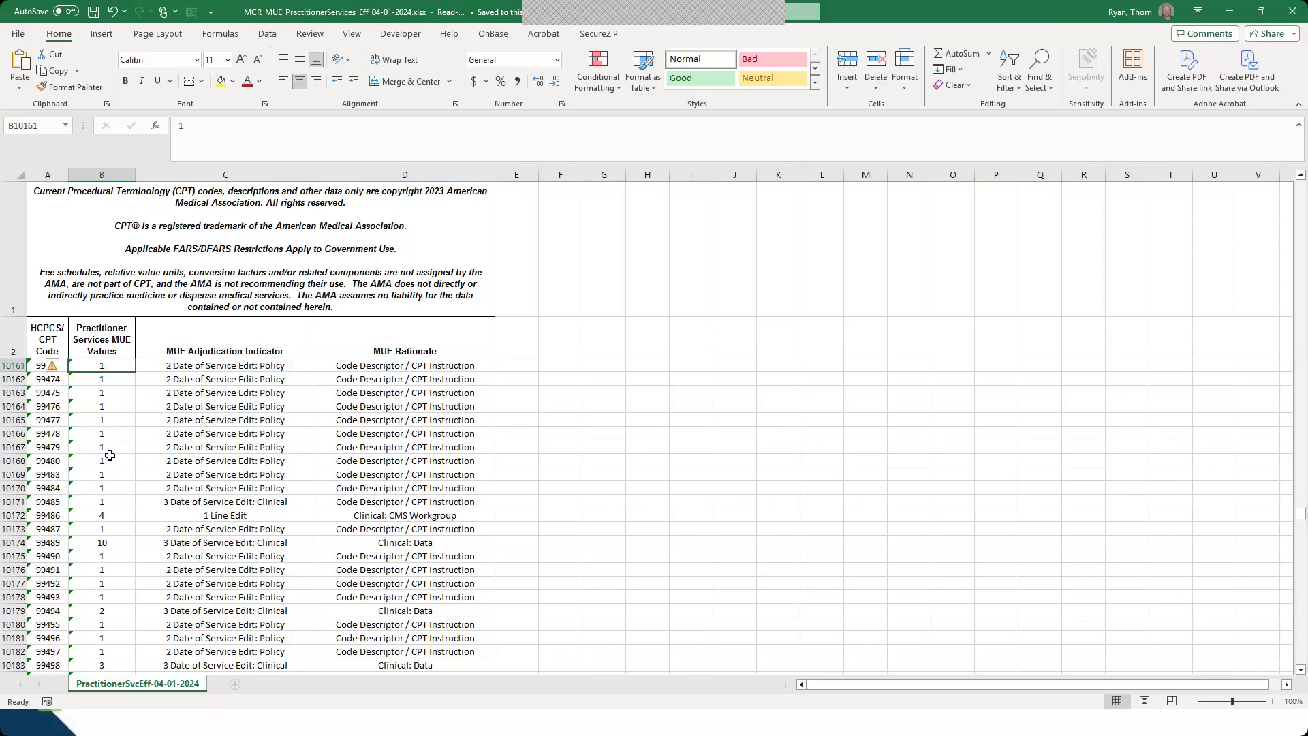
pyautogui.click(13, 515)
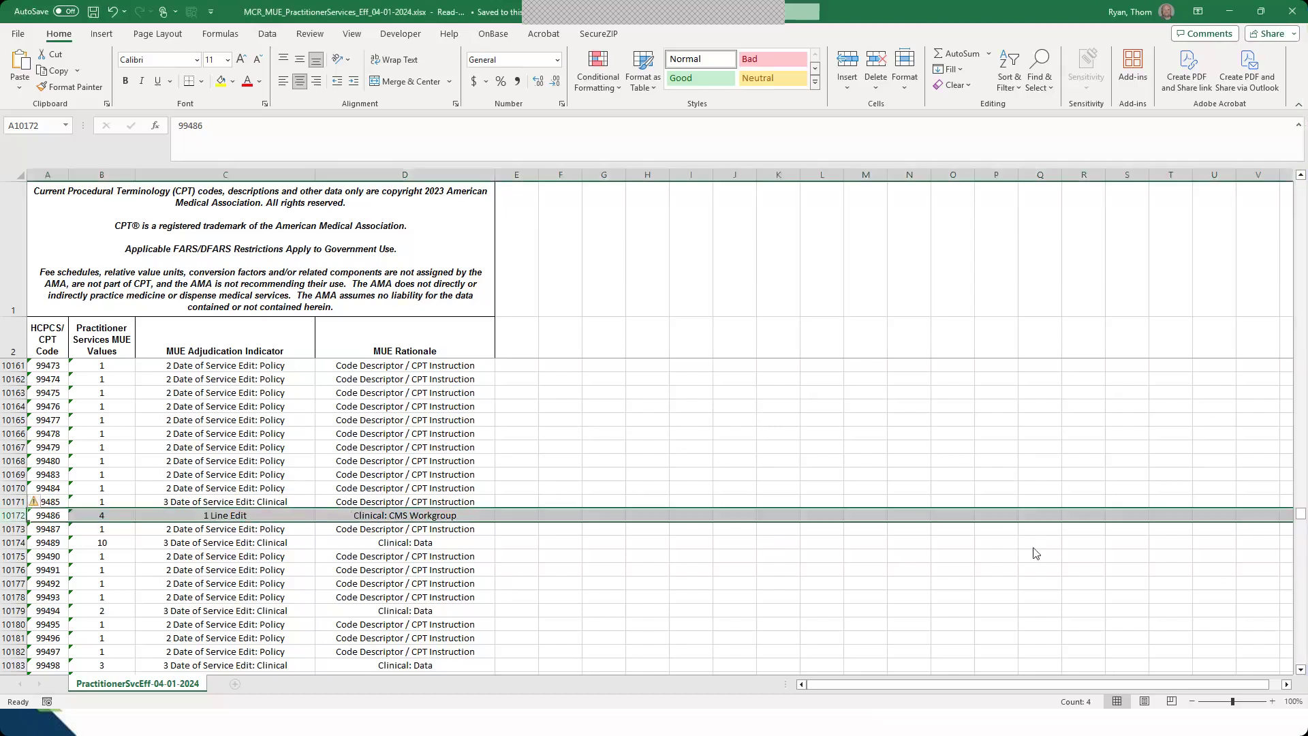
# Search the sheet for code 99213 and select its entire row to read its MUE value, adjudication indicator and rationale
pyautogui.click(853, 543)
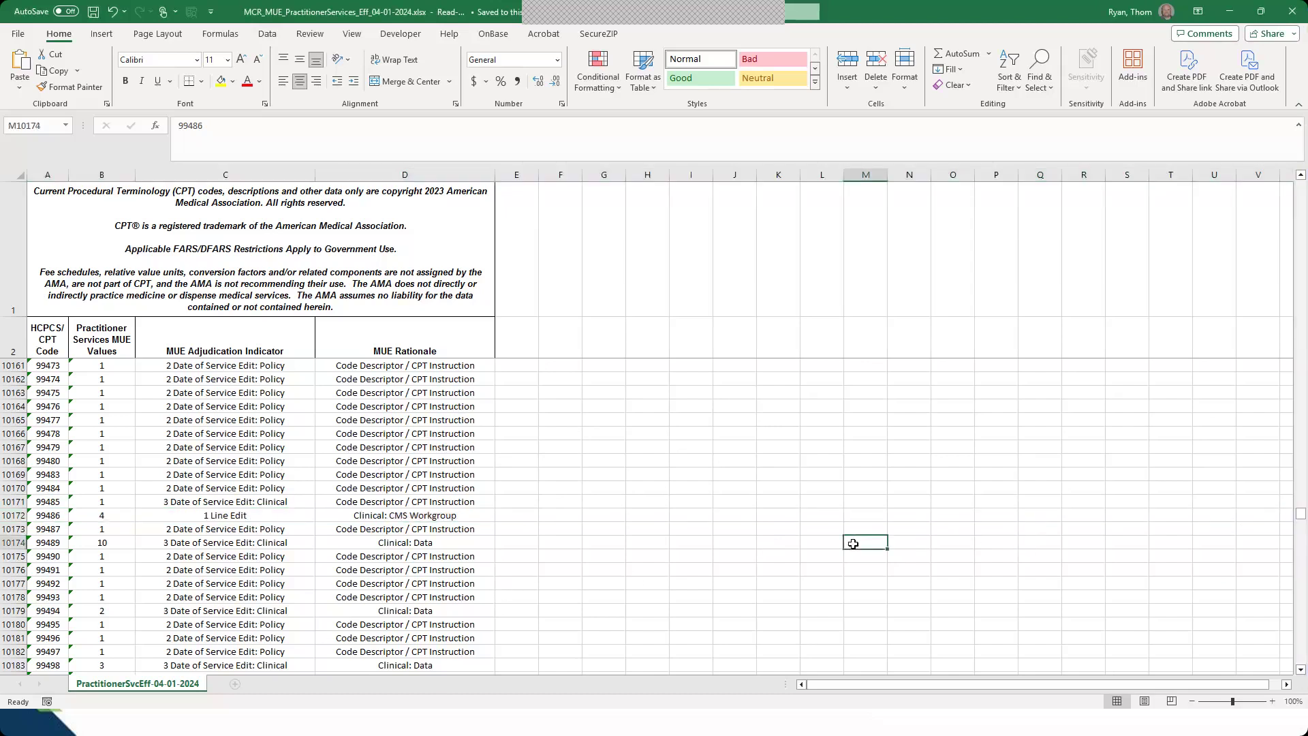
pyautogui.hotkey('ctrl', 'f')
pyautogui.write('99213')
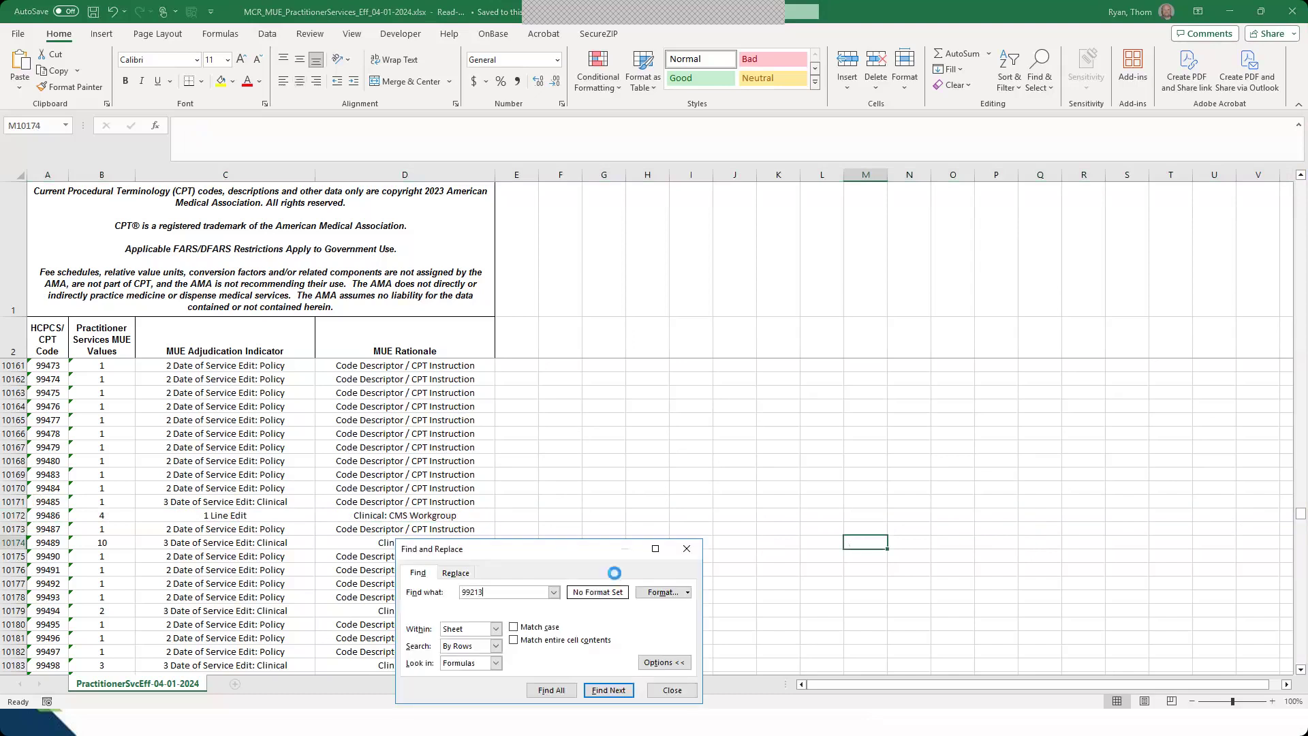
pyautogui.press('Return')
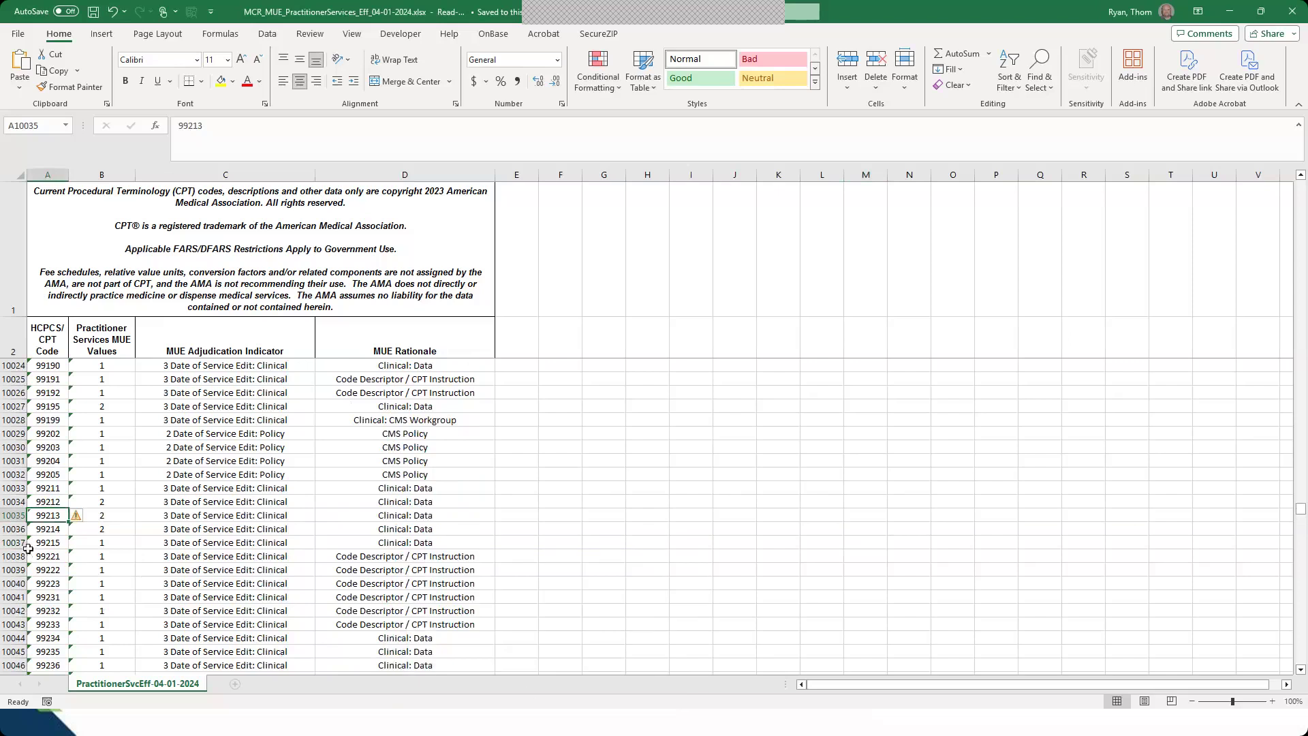
pyautogui.click(13, 515)
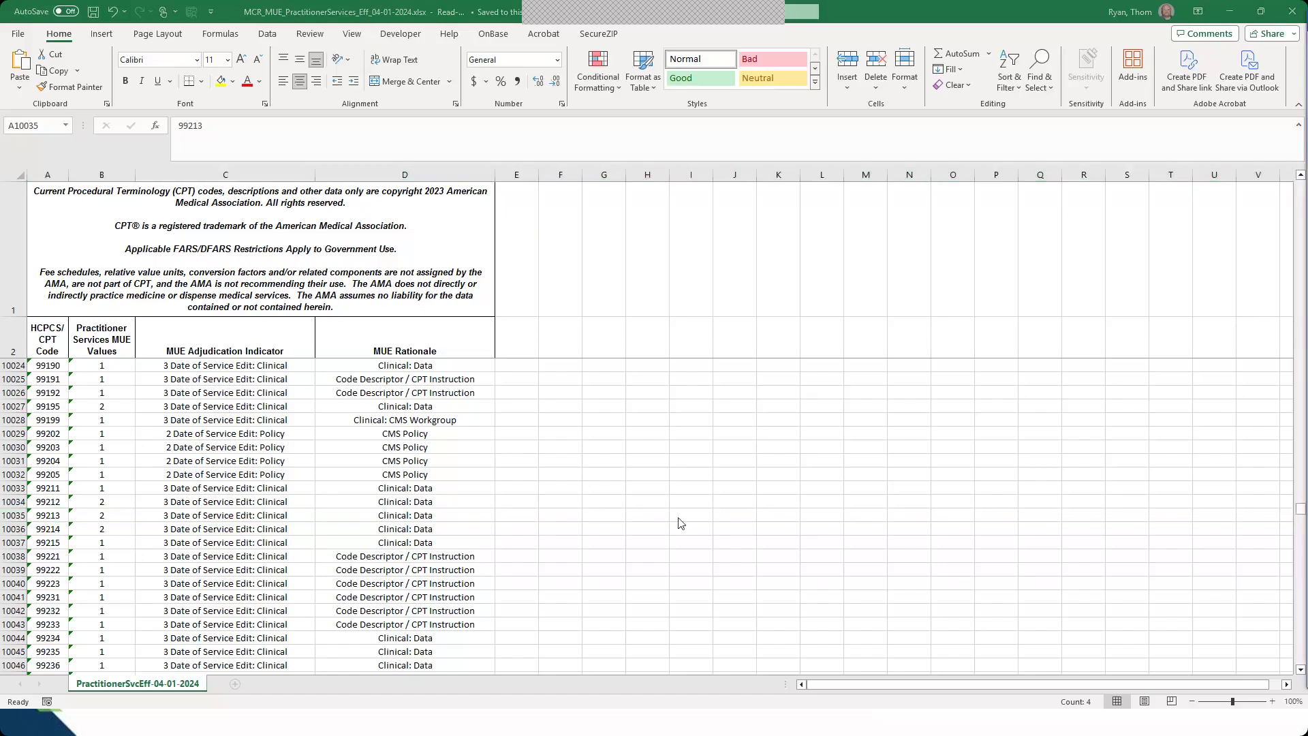
# Switch to the PowerPoint slide show and advance from the MUEs slide to the Documentation slide
pyautogui.click(620, 724)
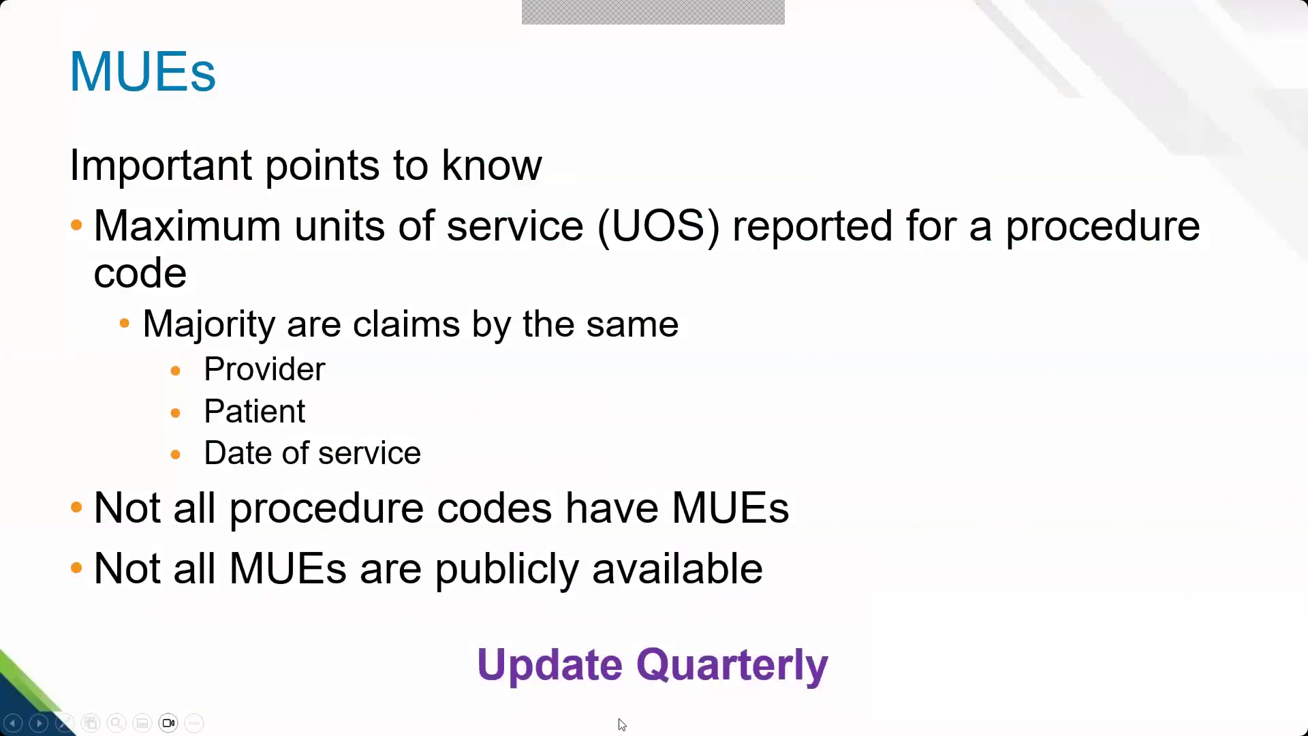
pyautogui.click(620, 724)
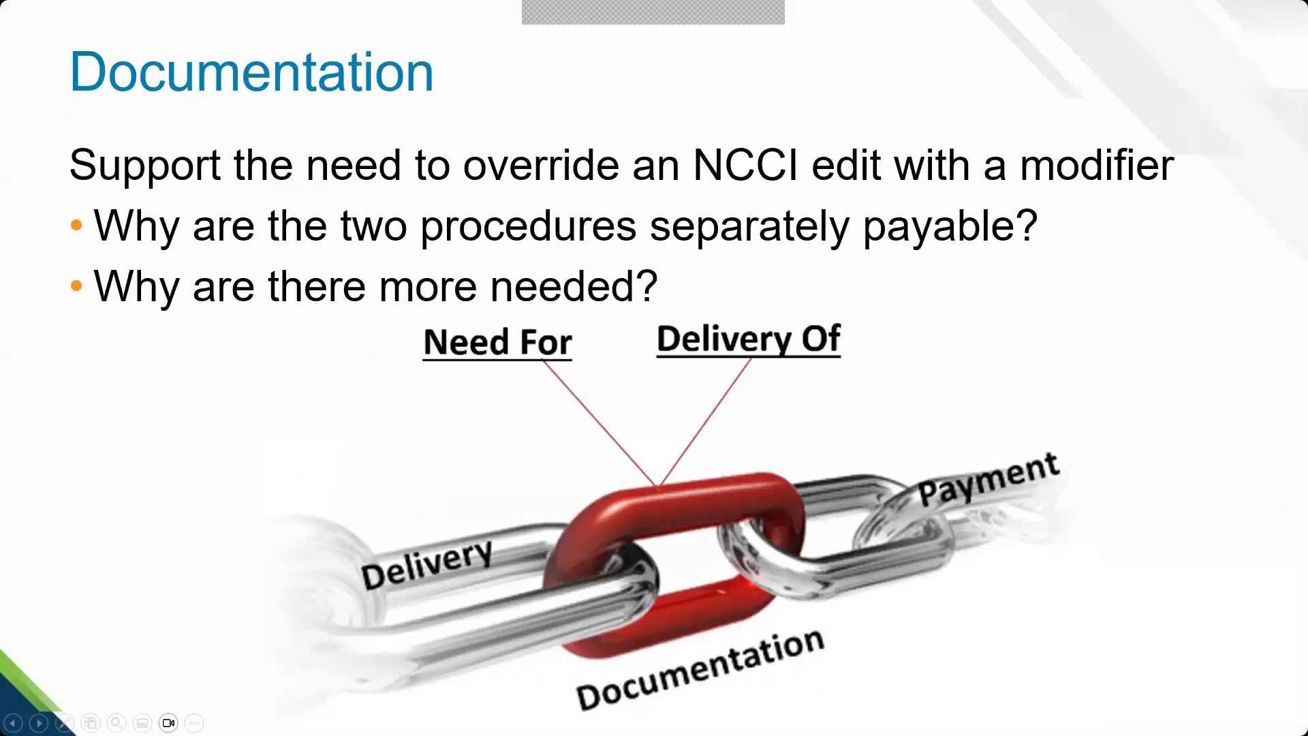